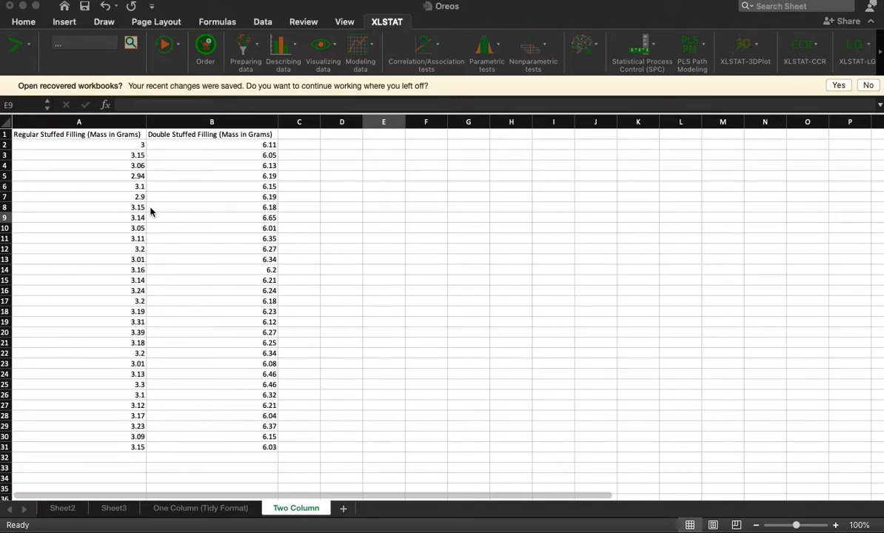
Step: Examine the regular and double stuffed filling masses in rows 2 to 31 of the Two Column sheet
{"action": "left_click", "coordinate": [107, 123]}
{"action": "left_click_drag", "start_coordinate": [117, 145], "coordinate": [89, 442]}
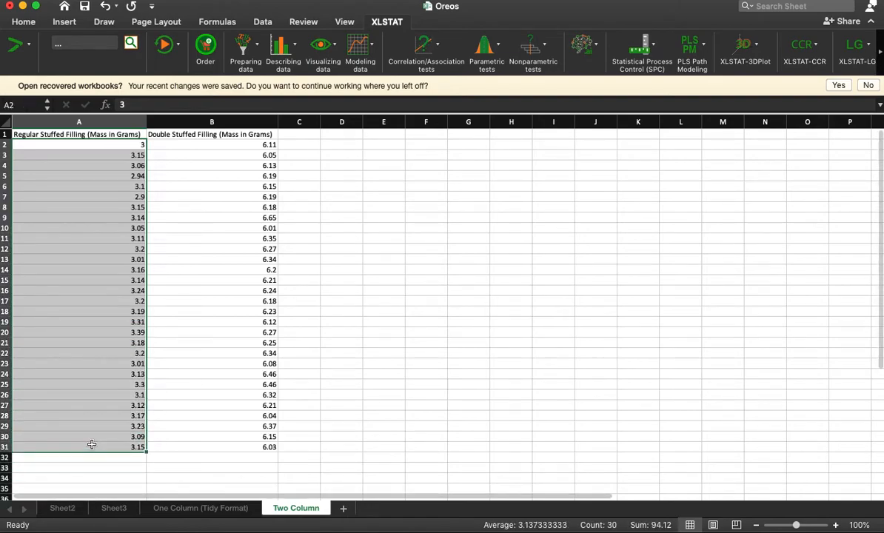
{"action": "left_click", "coordinate": [93, 153]}
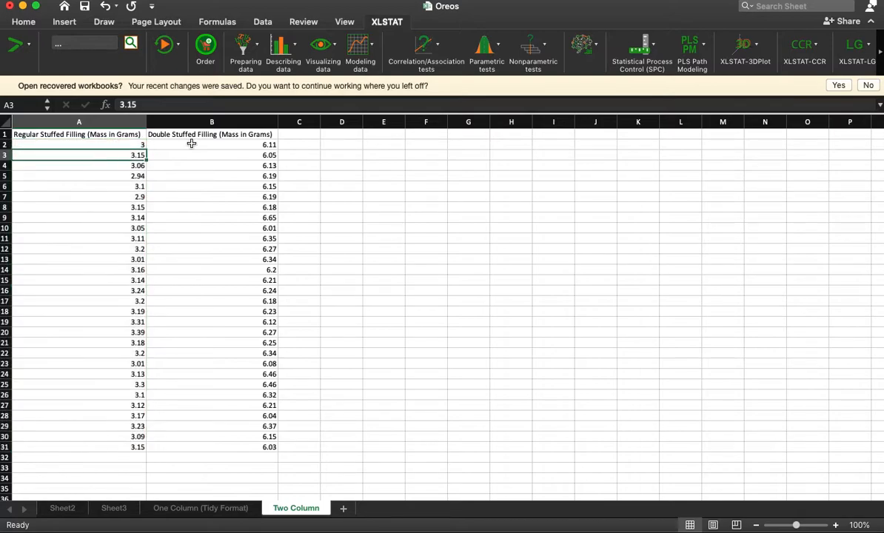
{"action": "left_click_drag", "start_coordinate": [197, 143], "coordinate": [213, 442]}
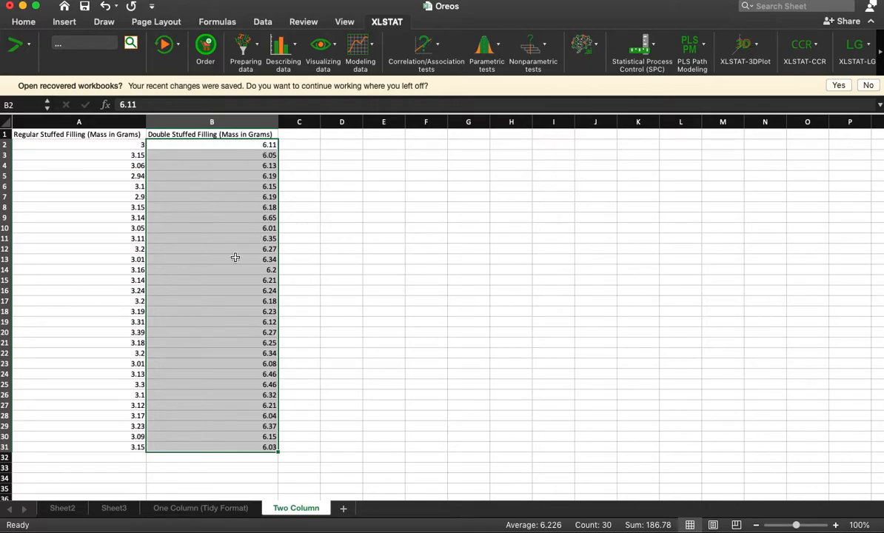
{"action": "left_click", "coordinate": [172, 186]}
{"action": "left_click", "coordinate": [128, 218]}
{"action": "left_click", "coordinate": [237, 196]}
Step: Examine how the regular and double stuffed masses sit side by side within single rows, especially row 2
{"action": "left_click_drag", "start_coordinate": [142, 166], "coordinate": [206, 150]}
{"action": "left_click", "coordinate": [122, 145]}
{"action": "left_click", "coordinate": [175, 160]}
{"action": "left_click", "coordinate": [122, 154]}
{"action": "left_click", "coordinate": [173, 162]}
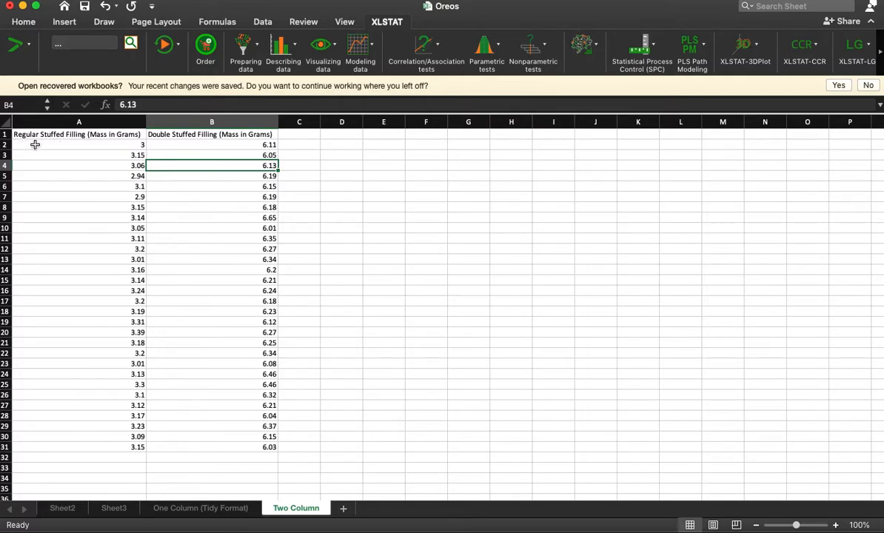
{"action": "left_click_drag", "start_coordinate": [37, 144], "coordinate": [3, 148]}
{"action": "left_click", "coordinate": [3, 146]}
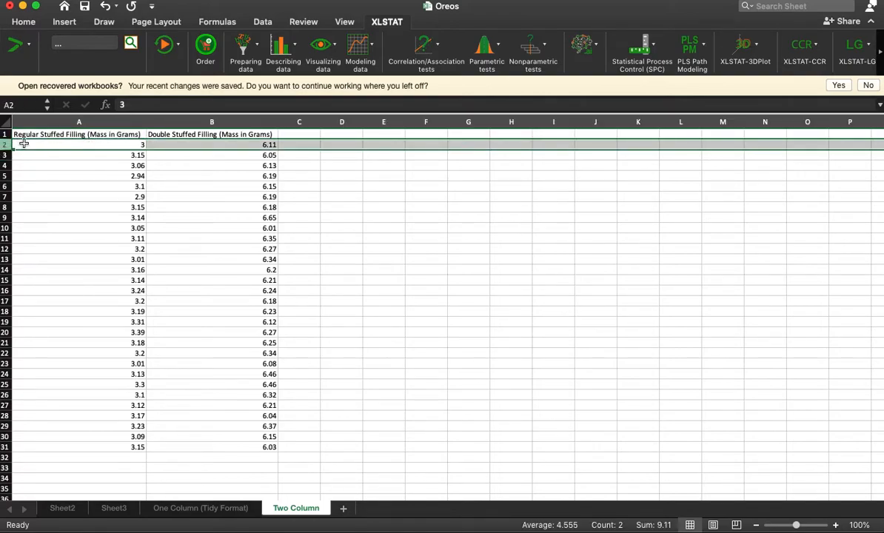
{"action": "left_click", "coordinate": [149, 153]}
{"action": "left_click", "coordinate": [125, 148]}
{"action": "left_click_drag", "start_coordinate": [125, 147], "coordinate": [226, 145]}
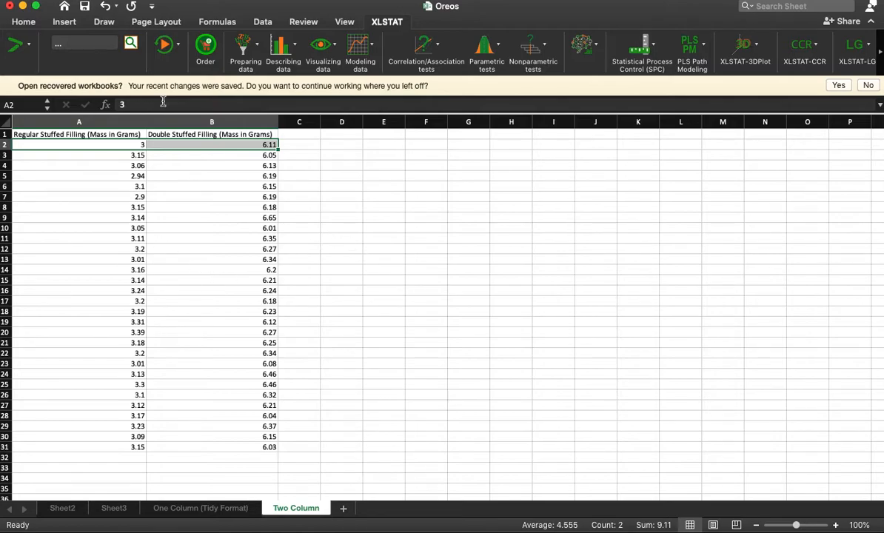
Step: Look over the full block of mass values across both filling columns
{"action": "left_click", "coordinate": [40, 214]}
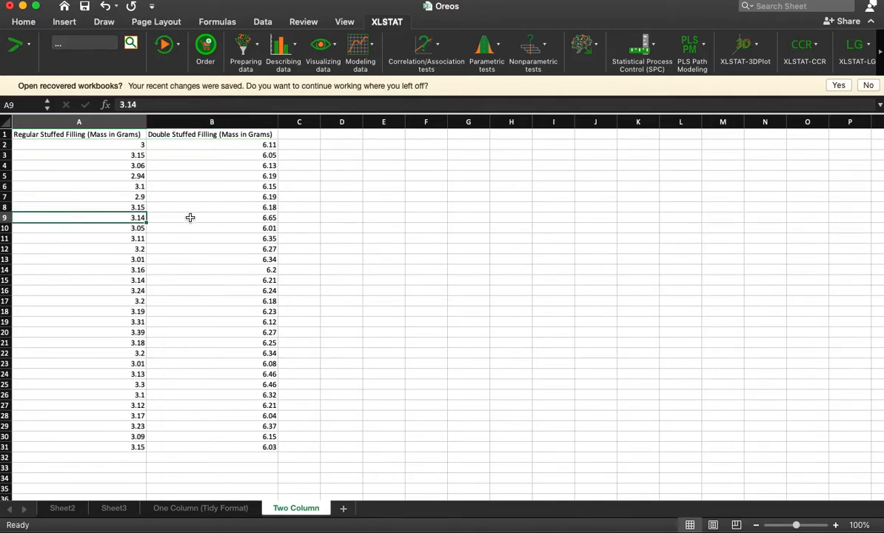
{"action": "left_click", "coordinate": [190, 217]}
{"action": "left_click_drag", "start_coordinate": [170, 145], "coordinate": [222, 447]}
{"action": "left_click", "coordinate": [118, 185]}
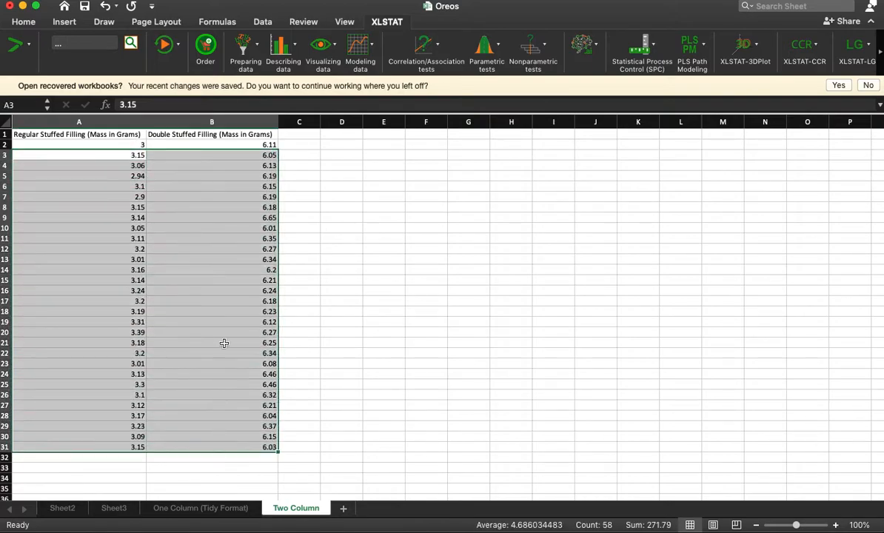
{"action": "left_click", "coordinate": [239, 247]}
{"action": "left_click_drag", "start_coordinate": [124, 150], "coordinate": [231, 438]}
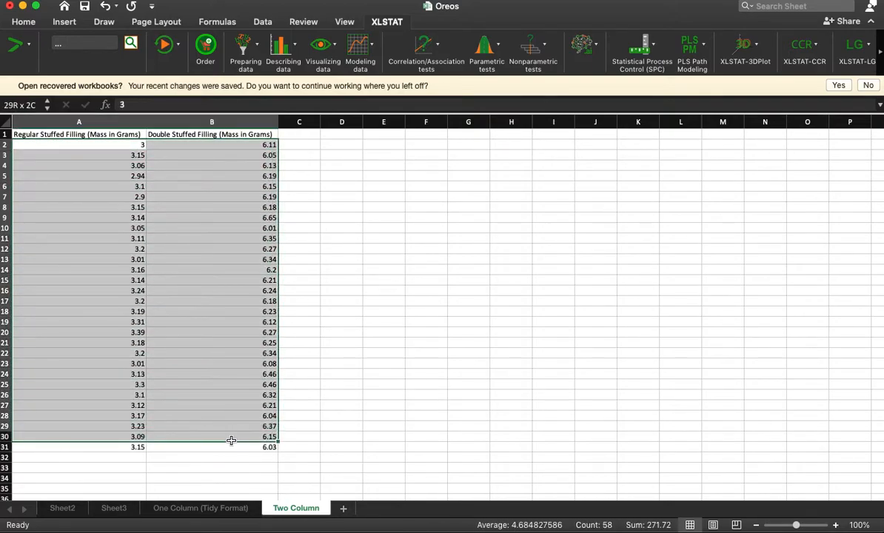
{"action": "left_click", "coordinate": [231, 447]}
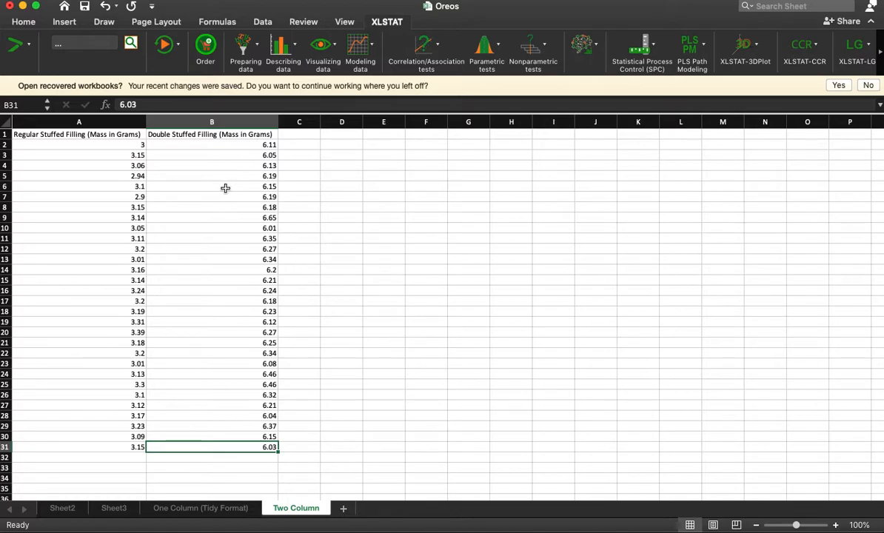
Step: Switch to the One Column (Tidy Format) sheet and examine its Mass and Kind columns
{"action": "left_click", "coordinate": [219, 508]}
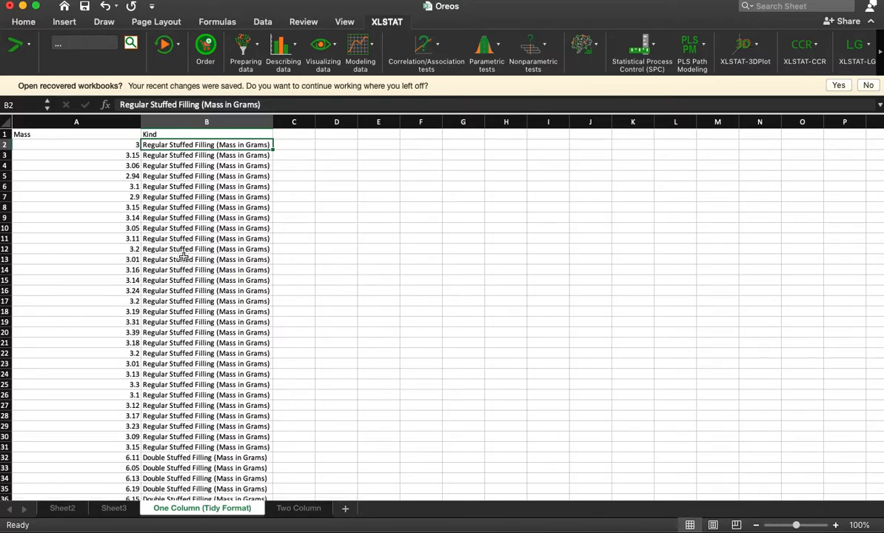
{"action": "left_click", "coordinate": [66, 142]}
{"action": "left_click", "coordinate": [66, 135]}
{"action": "key", "text": "super+shift+Down"}
{"action": "left_click_drag", "start_coordinate": [67, 148], "coordinate": [68, 152]}
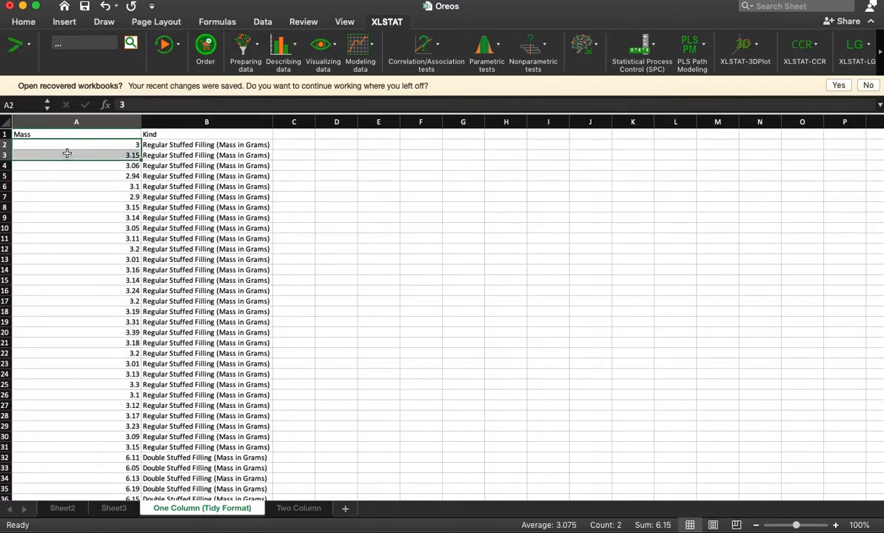
{"action": "left_click", "coordinate": [82, 206]}
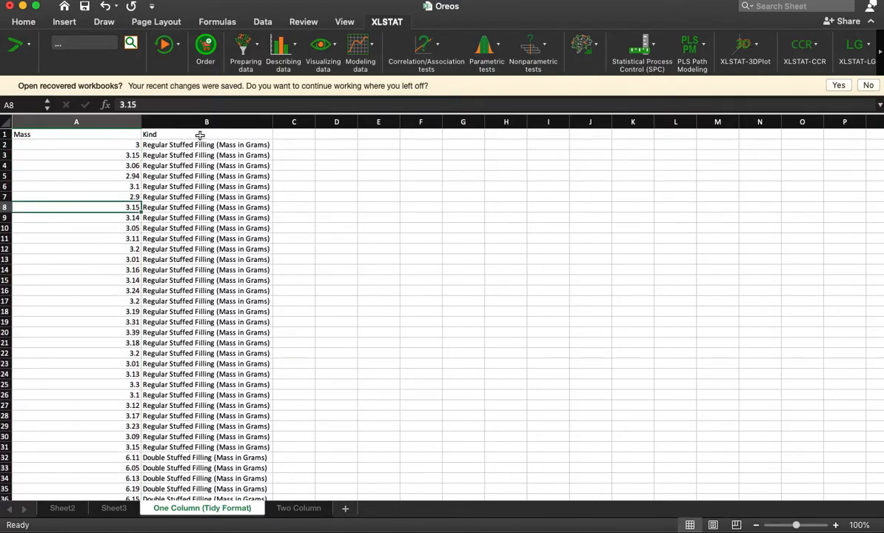
{"action": "left_click", "coordinate": [159, 145]}
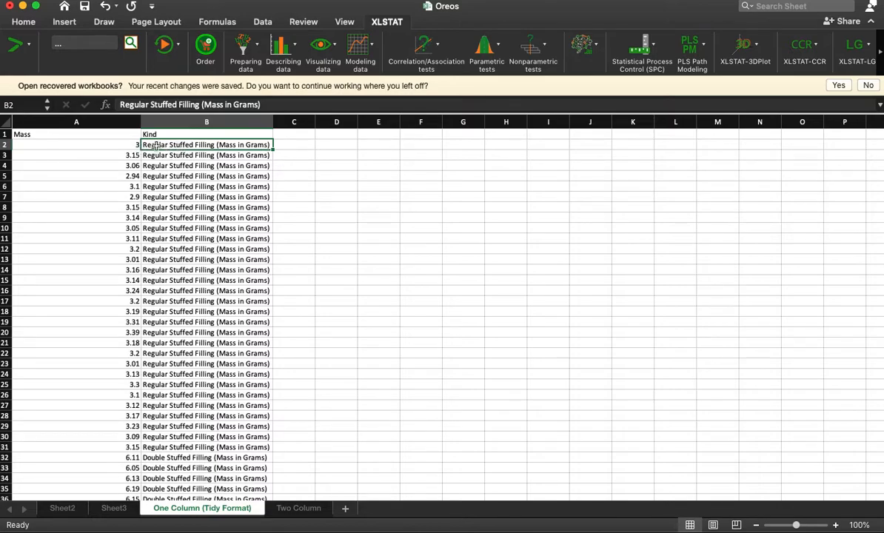
Step: Compare masses with their Kind labels through the regular and double stuffed rows down to row 61
{"action": "left_click", "coordinate": [126, 143]}
{"action": "scroll", "coordinate": [185, 280], "scroll_direction": "down", "scroll_amount": 5}
{"action": "scroll", "coordinate": [189, 281], "scroll_direction": "down", "scroll_amount": 2}
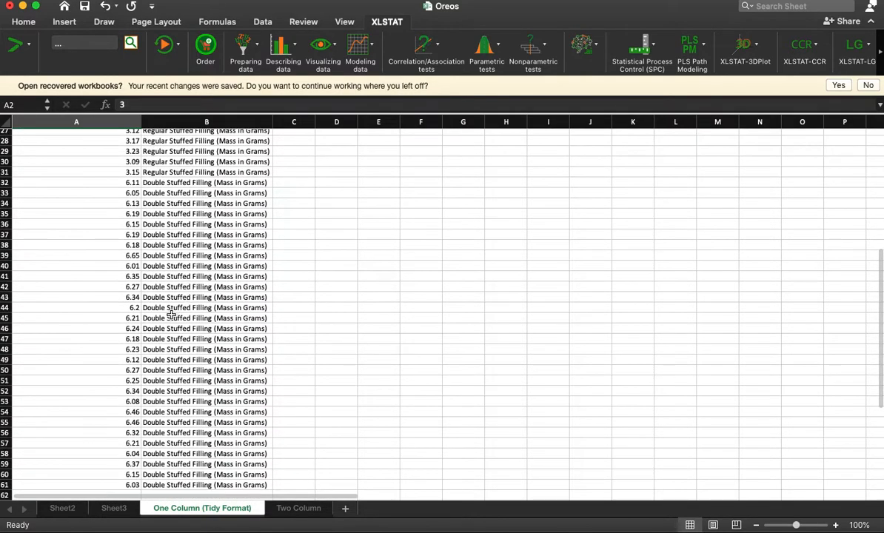
{"action": "left_click", "coordinate": [159, 318]}
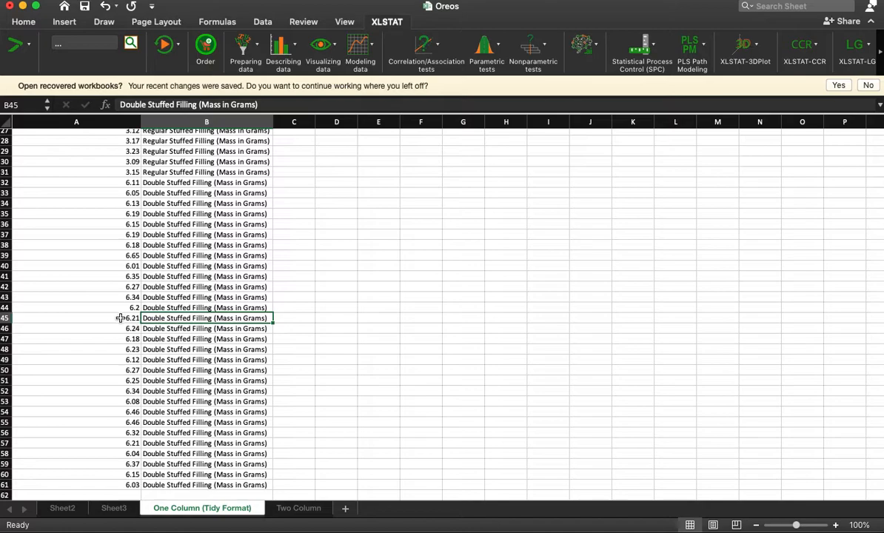
{"action": "left_click", "coordinate": [126, 317]}
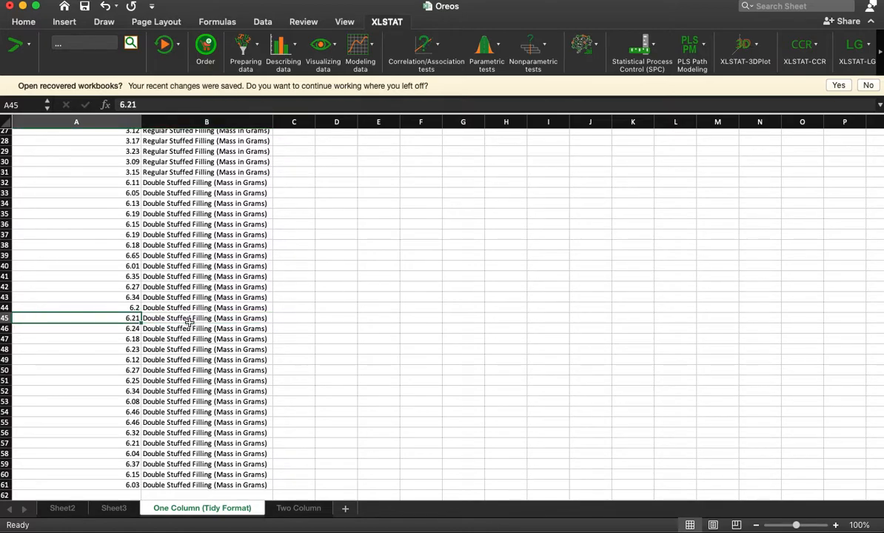
{"action": "scroll", "coordinate": [188, 309], "scroll_direction": "up", "scroll_amount": 3}
{"action": "scroll", "coordinate": [188, 310], "scroll_direction": "down", "scroll_amount": 15}
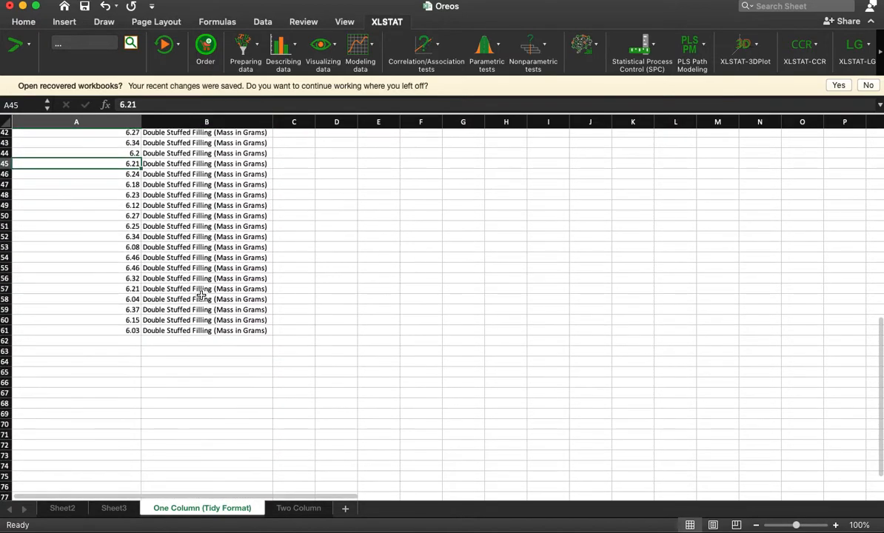
{"action": "scroll", "coordinate": [197, 290], "scroll_direction": "up", "scroll_amount": 20}
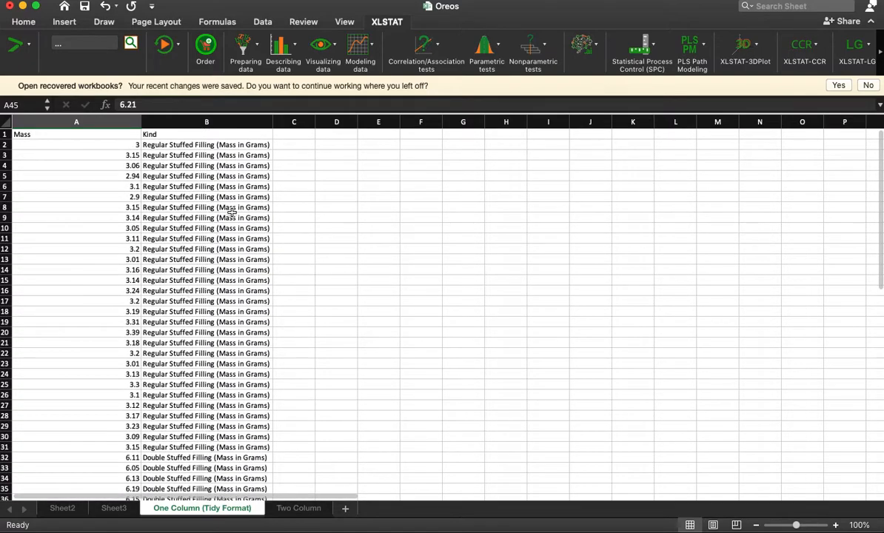
Step: Check individual regular stuffed rows to see how each mass is paired with its Kind label
{"action": "left_click", "coordinate": [191, 217]}
{"action": "left_click", "coordinate": [204, 196]}
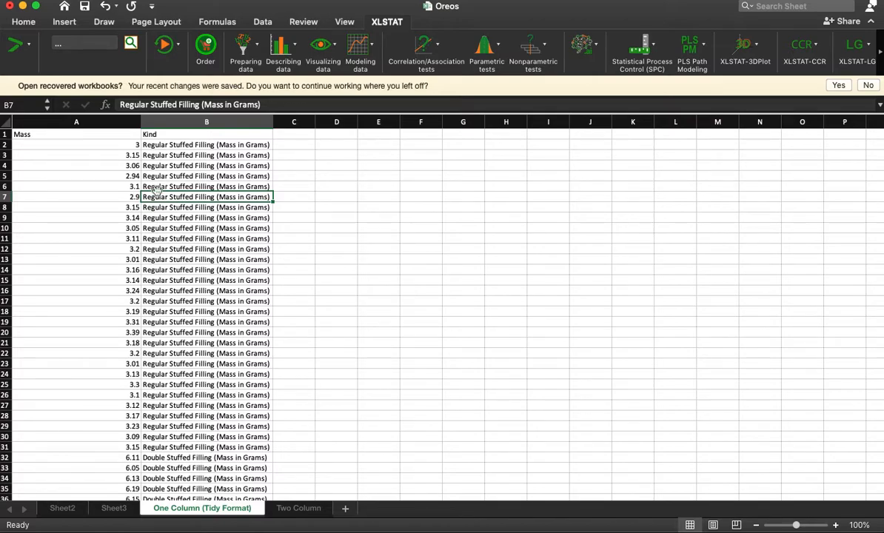
{"action": "left_click", "coordinate": [194, 171]}
{"action": "left_click", "coordinate": [122, 164]}
{"action": "left_click", "coordinate": [166, 186]}
{"action": "left_click", "coordinate": [104, 187]}
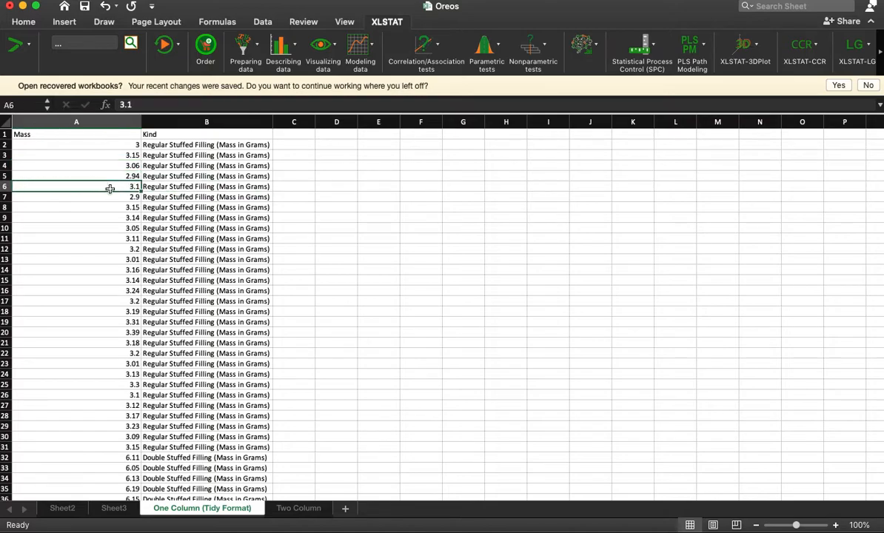
{"action": "scroll", "coordinate": [211, 219], "scroll_direction": "down", "scroll_amount": 7}
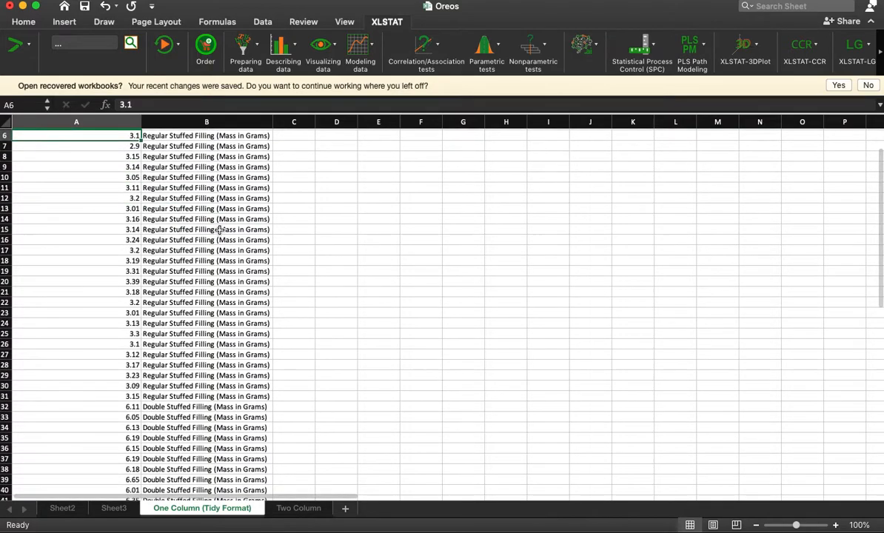
{"action": "scroll", "coordinate": [219, 230], "scroll_direction": "up", "scroll_amount": 7}
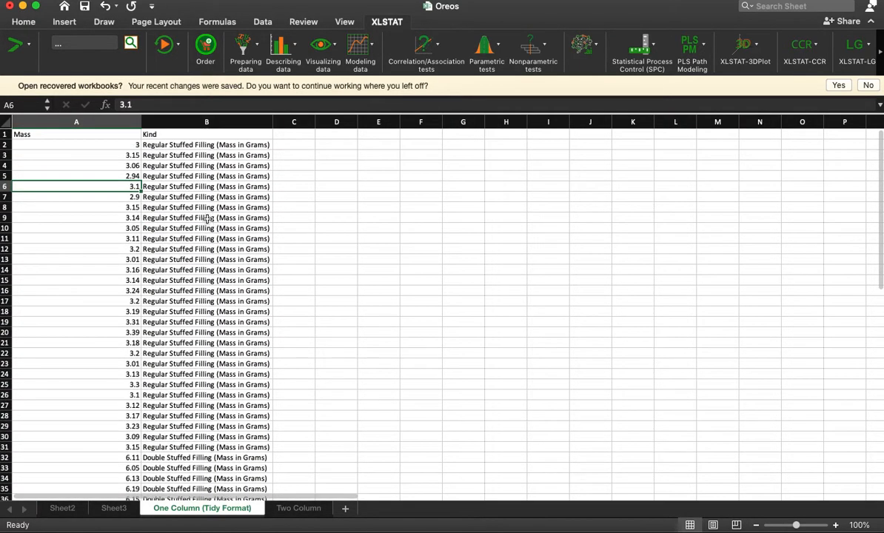
Step: Create a PivotTable from range A1:B61 of the One Column (Tidy Format) sheet in a new worksheet
{"action": "left_click", "coordinate": [65, 23]}
{"action": "left_click", "coordinate": [21, 51]}
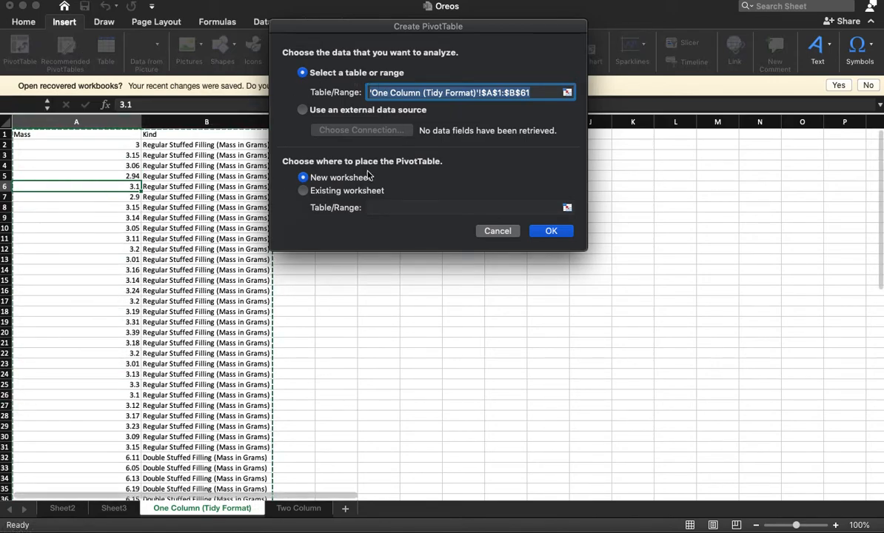
{"action": "left_click", "coordinate": [551, 232]}
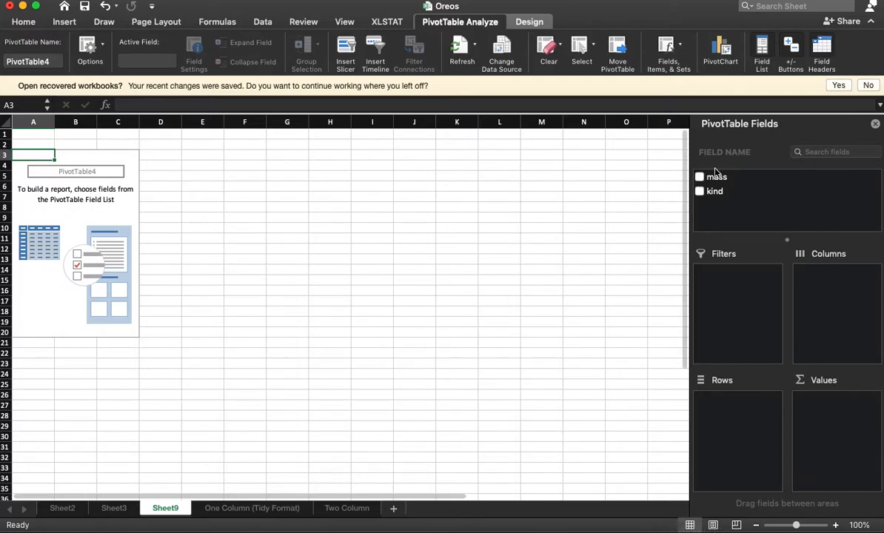
Step: Add kind to the PivotTable's rows and add mass three times to its values
{"action": "left_click_drag", "start_coordinate": [715, 191], "coordinate": [762, 424]}
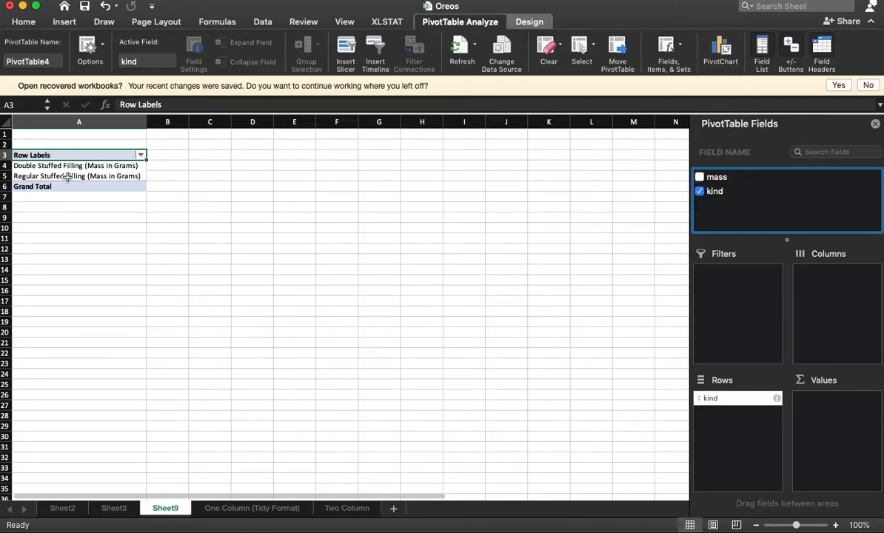
{"action": "left_click_drag", "start_coordinate": [721, 182], "coordinate": [849, 424]}
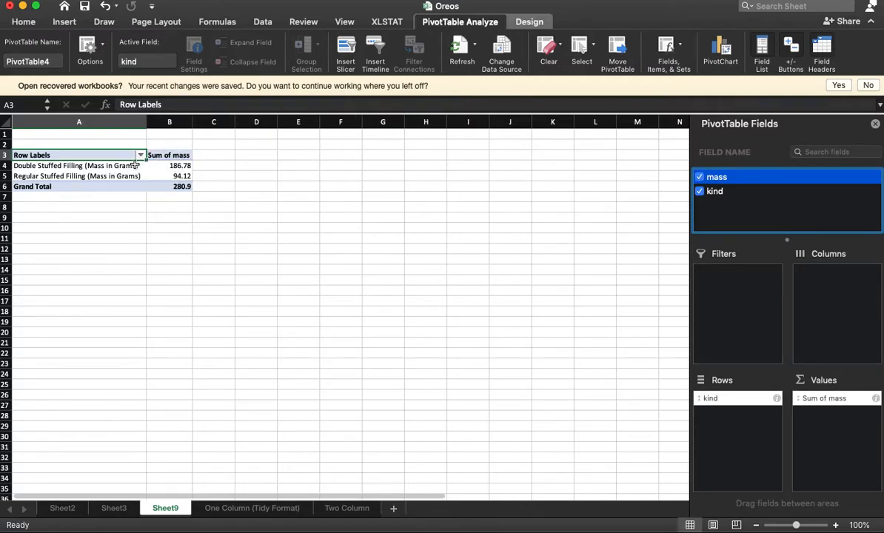
{"action": "left_click_drag", "start_coordinate": [717, 180], "coordinate": [802, 445]}
{"action": "left_click_drag", "start_coordinate": [717, 185], "coordinate": [835, 481]}
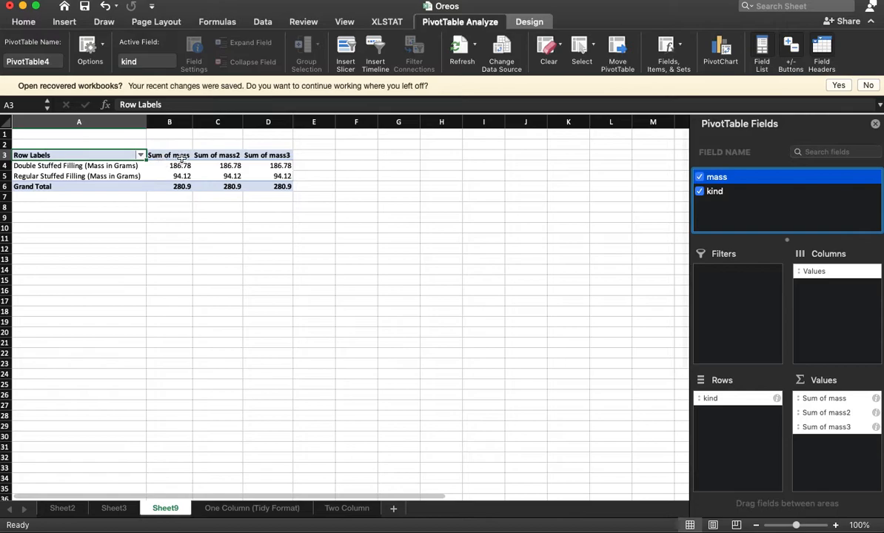
Step: Summarize the first mass value field by Average and the second by StdDev
{"action": "left_click", "coordinate": [876, 398]}
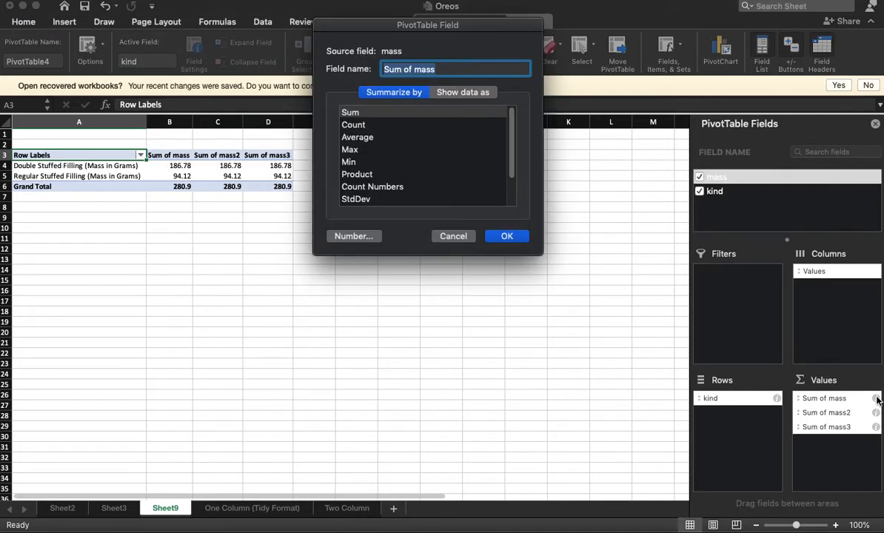
{"action": "left_click", "coordinate": [358, 138]}
{"action": "left_click", "coordinate": [508, 237]}
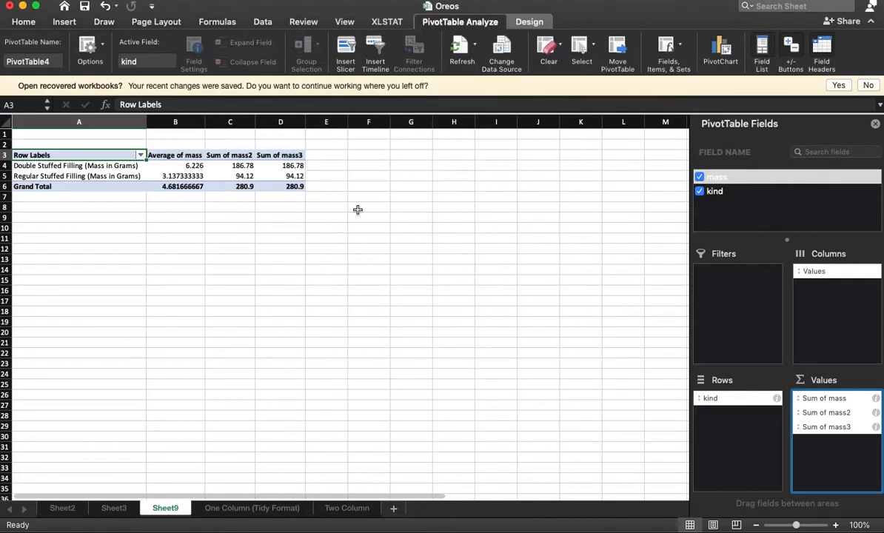
{"action": "left_click", "coordinate": [876, 412]}
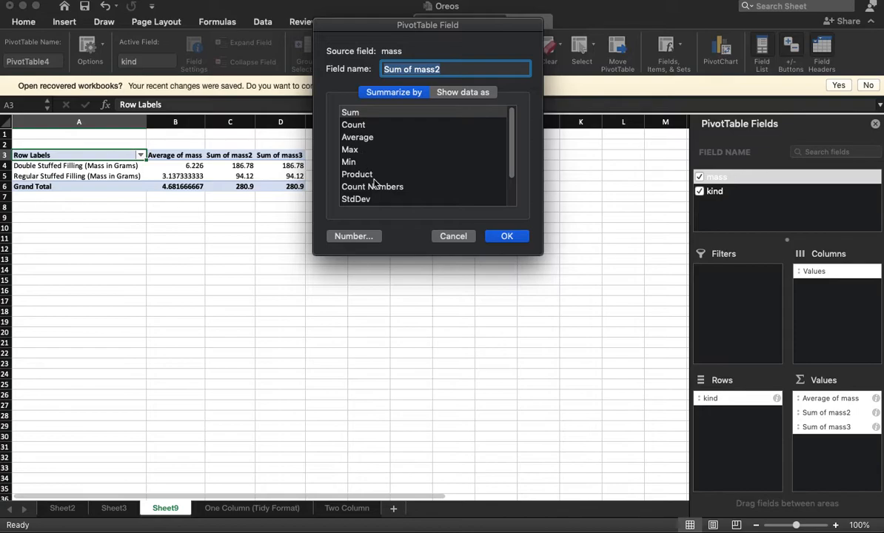
{"action": "left_click", "coordinate": [363, 199]}
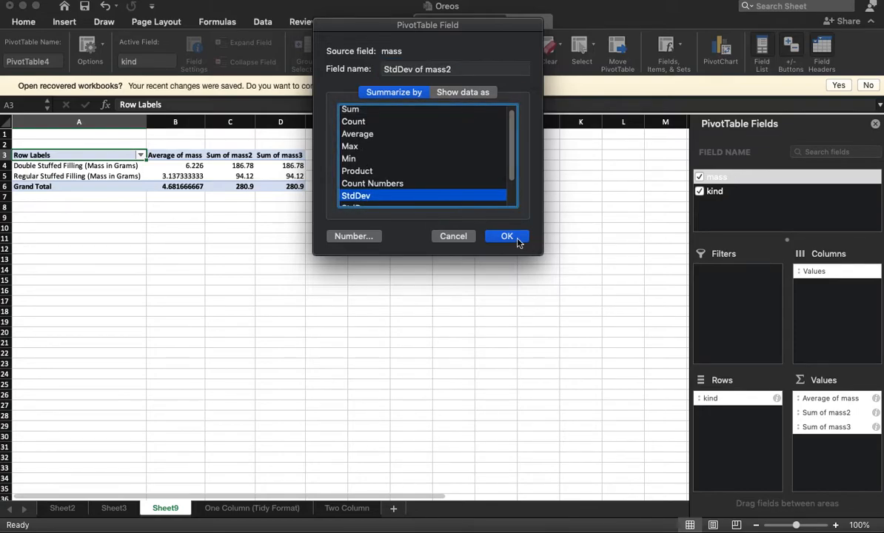
{"action": "left_click", "coordinate": [507, 236]}
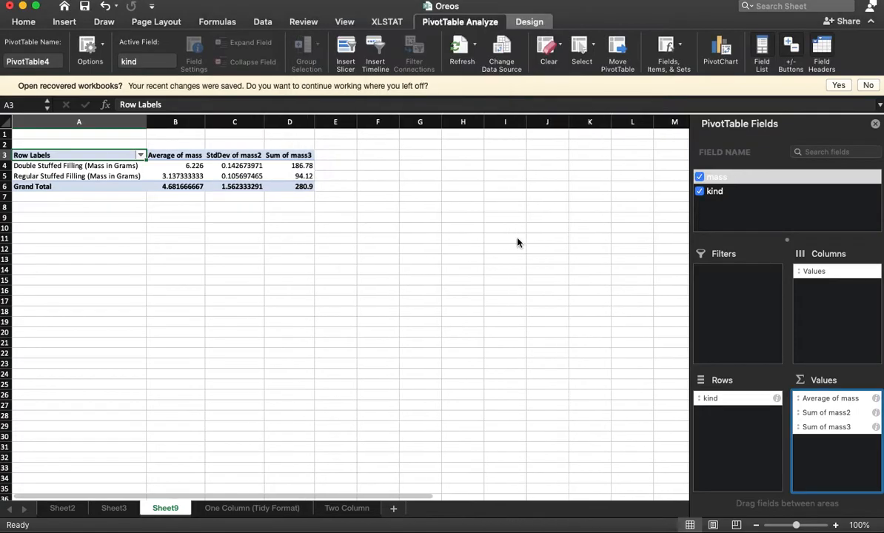
Step: Summarize the third mass value field in the PivotTable by Count
{"action": "left_click", "coordinate": [873, 429]}
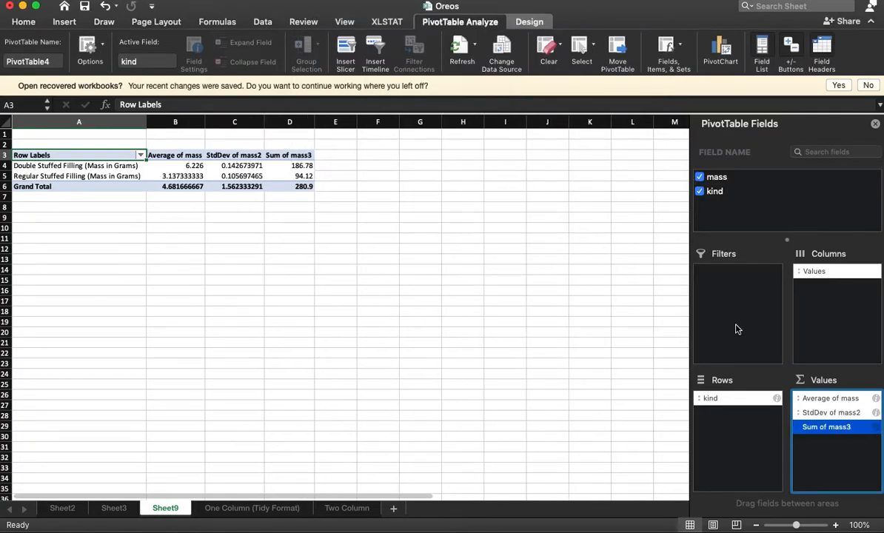
{"action": "left_click", "coordinate": [876, 427]}
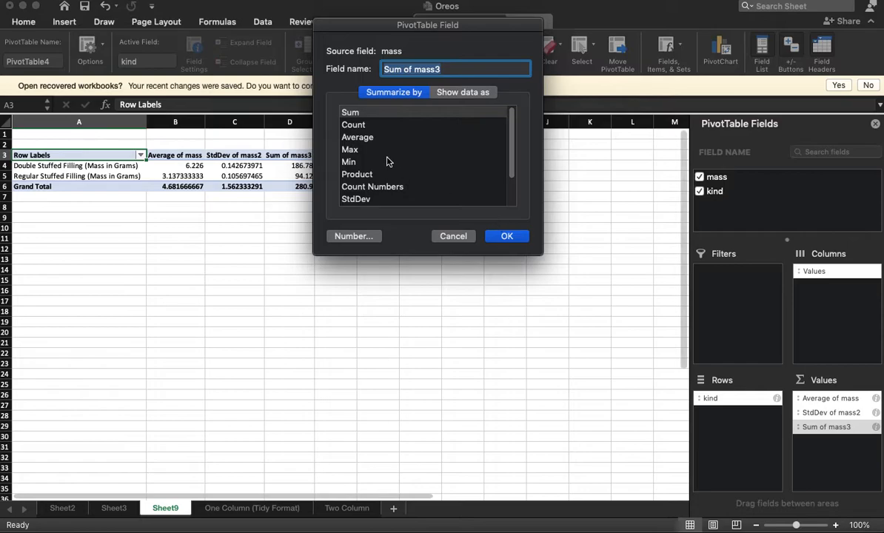
{"action": "left_click", "coordinate": [360, 125]}
{"action": "left_click", "coordinate": [506, 235]}
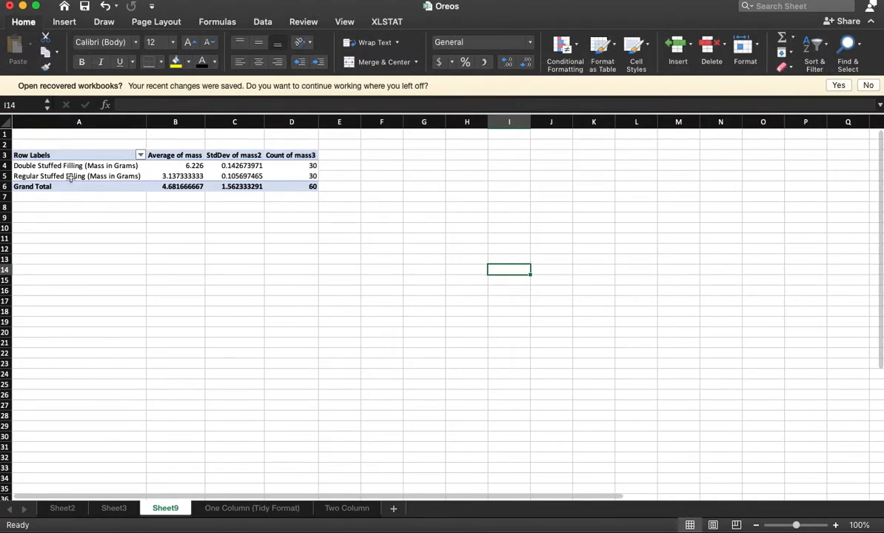
Step: Compare the double and regular stuffed rows and their average masses in the PivotTable, referring back to the One Column (Tidy Format) sheet
{"action": "left_click_drag", "start_coordinate": [74, 157], "coordinate": [298, 187]}
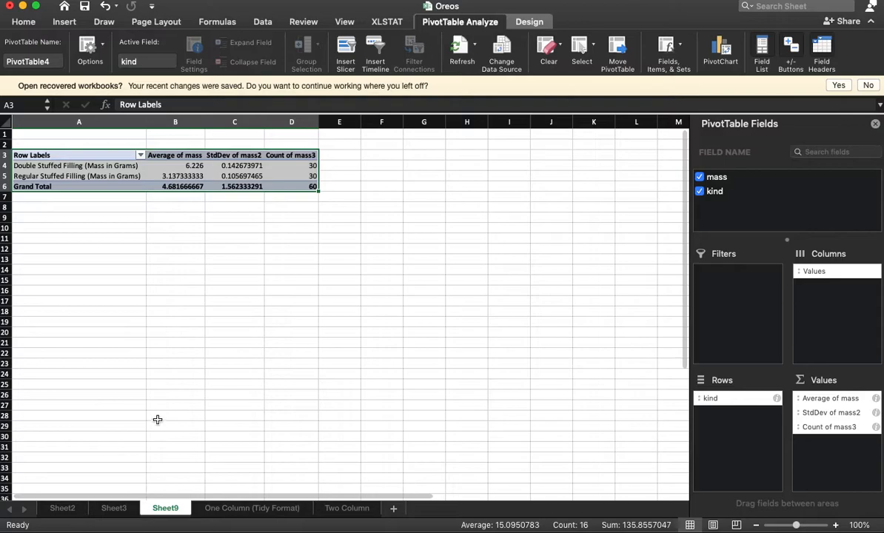
{"action": "left_click", "coordinate": [238, 508]}
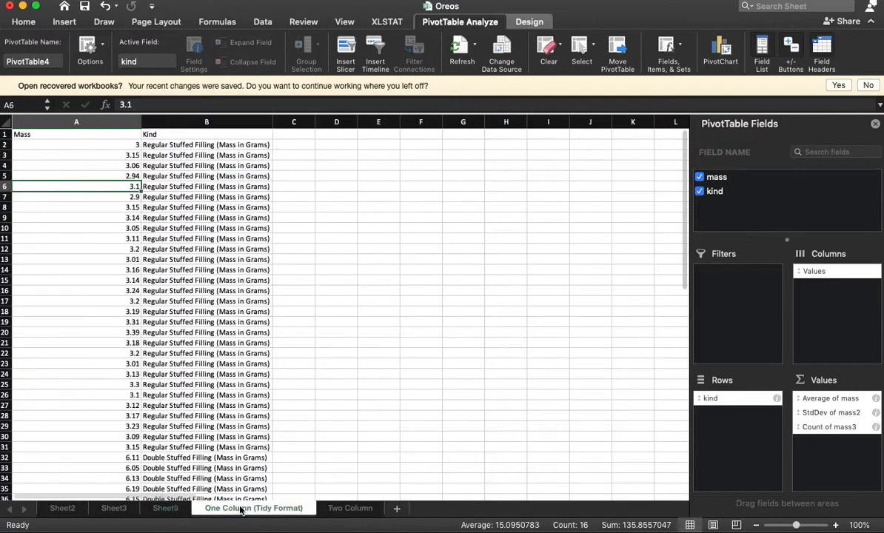
{"action": "left_click", "coordinate": [164, 508]}
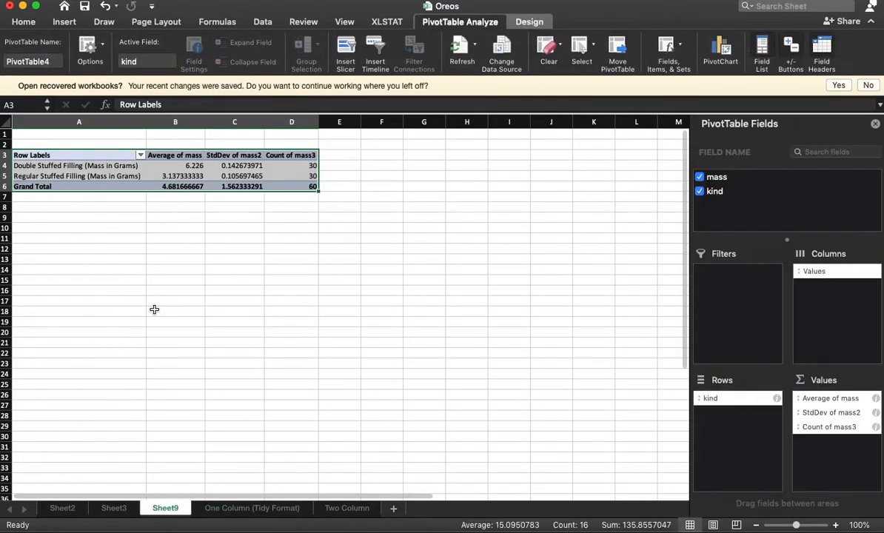
{"action": "left_click_drag", "start_coordinate": [141, 168], "coordinate": [115, 174]}
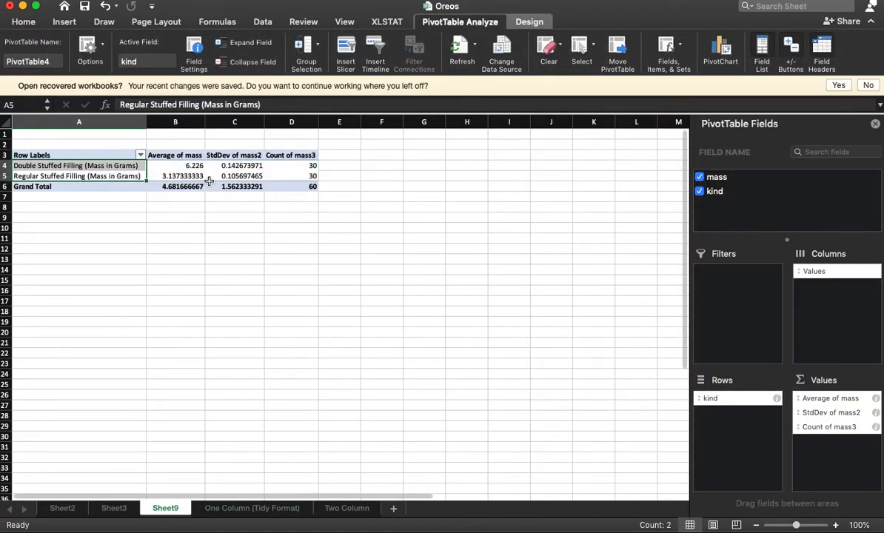
{"action": "left_click", "coordinate": [164, 176]}
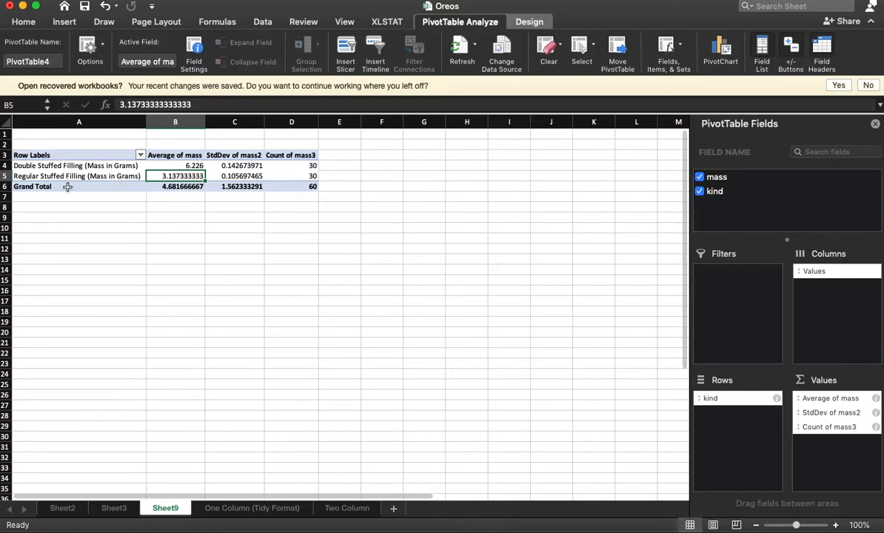
{"action": "left_click", "coordinate": [121, 166]}
{"action": "left_click", "coordinate": [123, 176]}
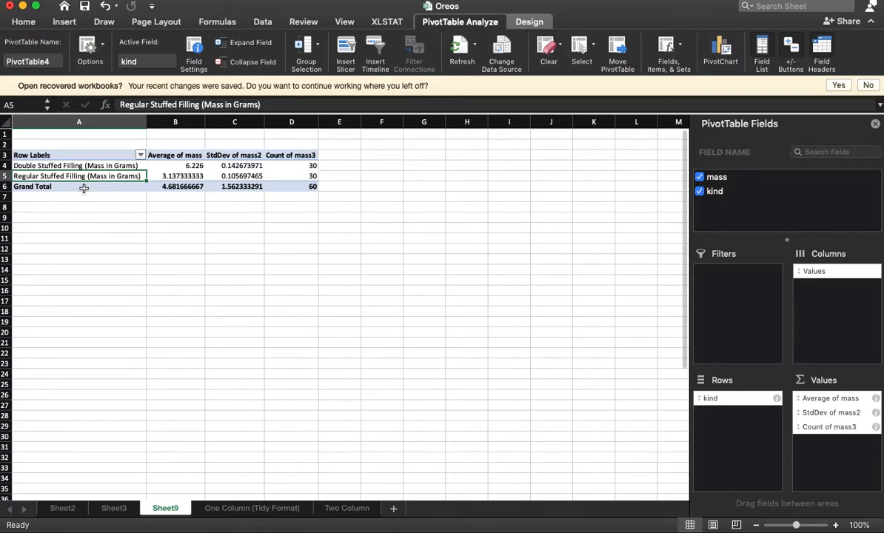
{"action": "left_click", "coordinate": [56, 164]}
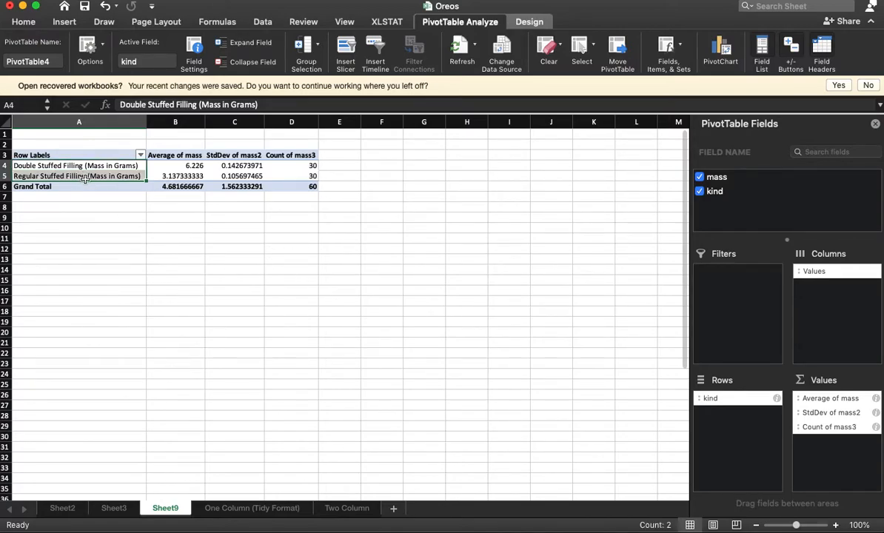
{"action": "left_click", "coordinate": [85, 177]}
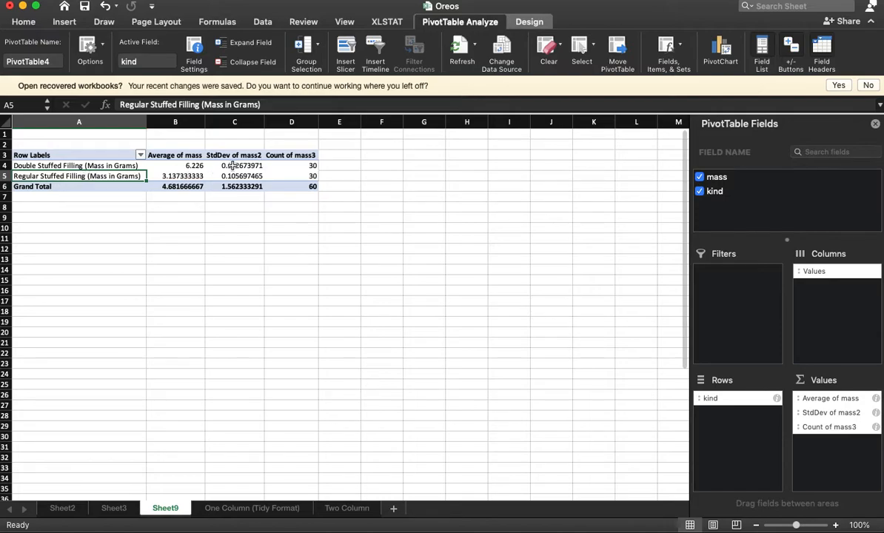
{"action": "left_click", "coordinate": [196, 165]}
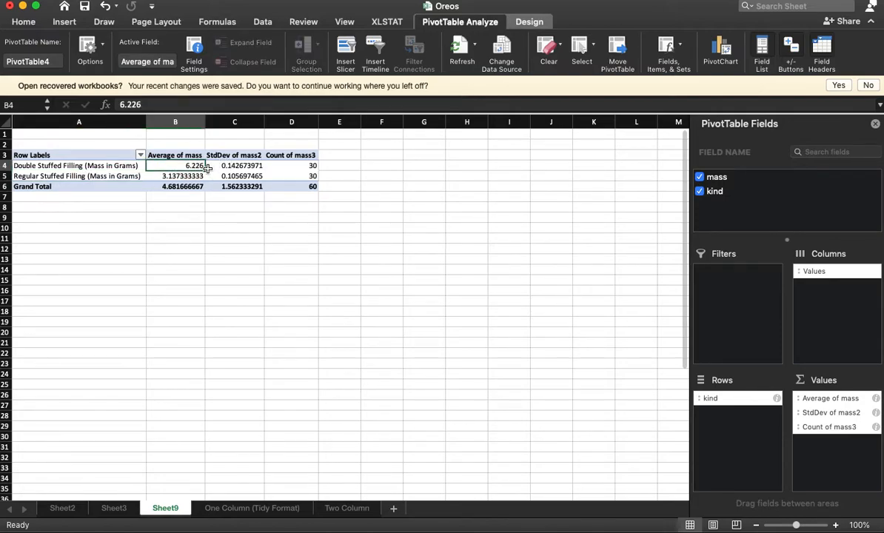
{"action": "left_click", "coordinate": [186, 177]}
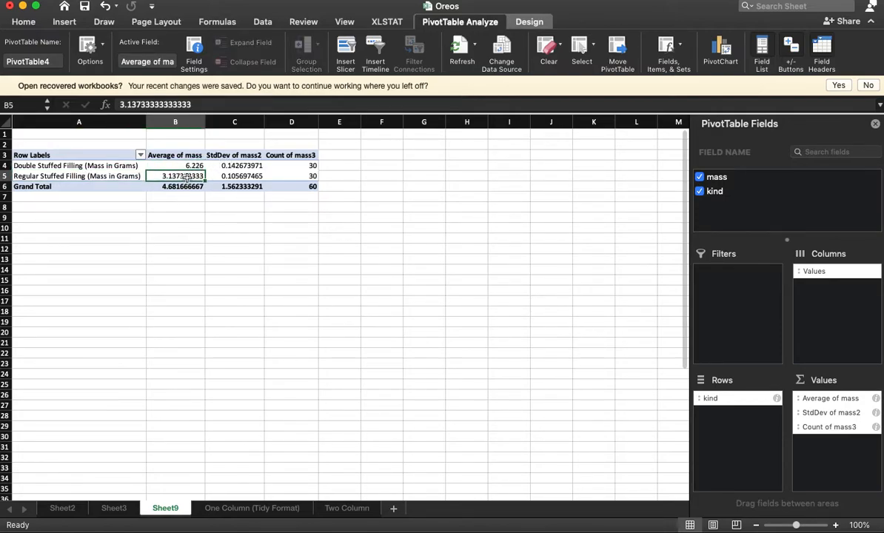
Step: Set up a two-sample z-test on the Two Column sheet with column B as Sample 1 and column A as Sample 2
{"action": "left_click", "coordinate": [347, 508]}
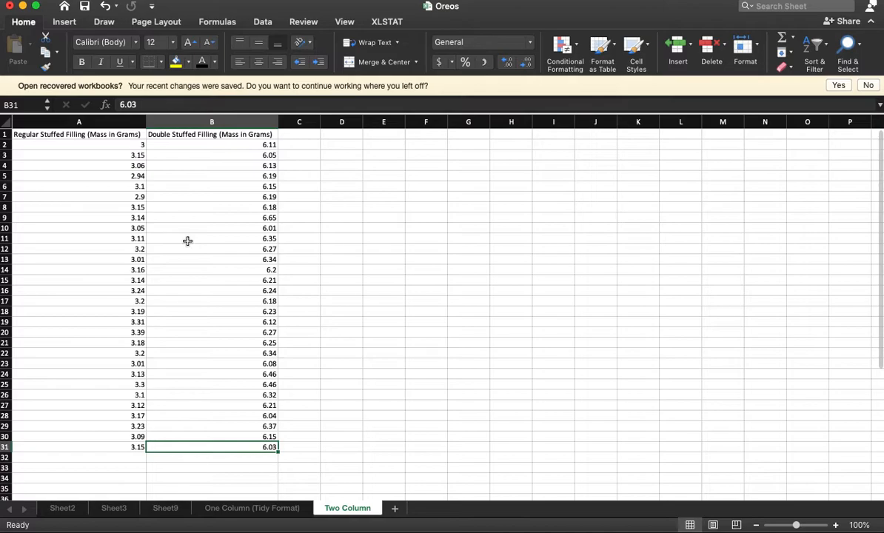
{"action": "left_click", "coordinate": [386, 22]}
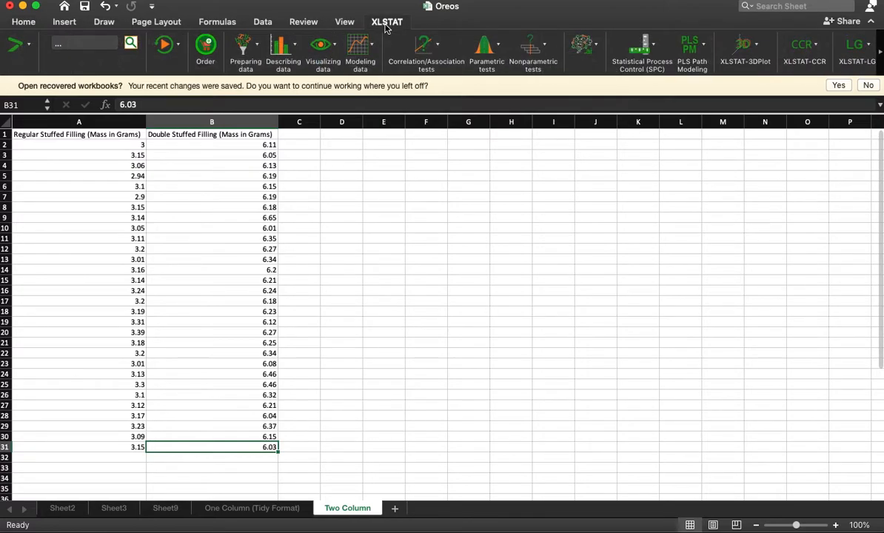
{"action": "left_click", "coordinate": [482, 51]}
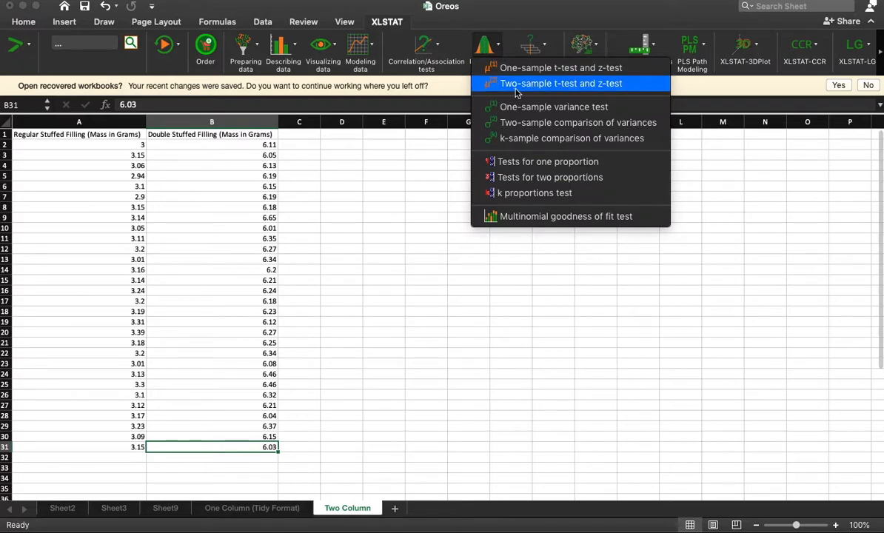
{"action": "left_click", "coordinate": [597, 88]}
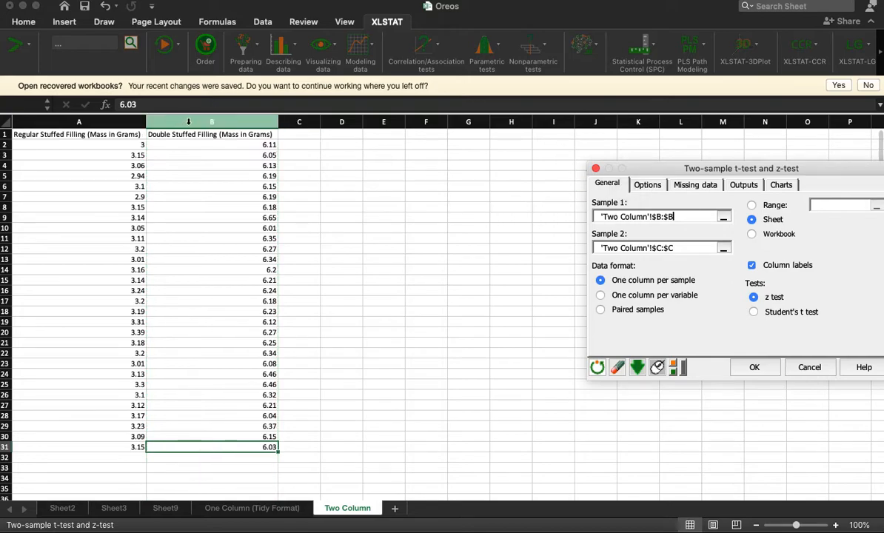
{"action": "left_click", "coordinate": [691, 246]}
{"action": "left_click_drag", "start_coordinate": [704, 247], "coordinate": [568, 233]}
{"action": "key", "text": "BackSpace"}
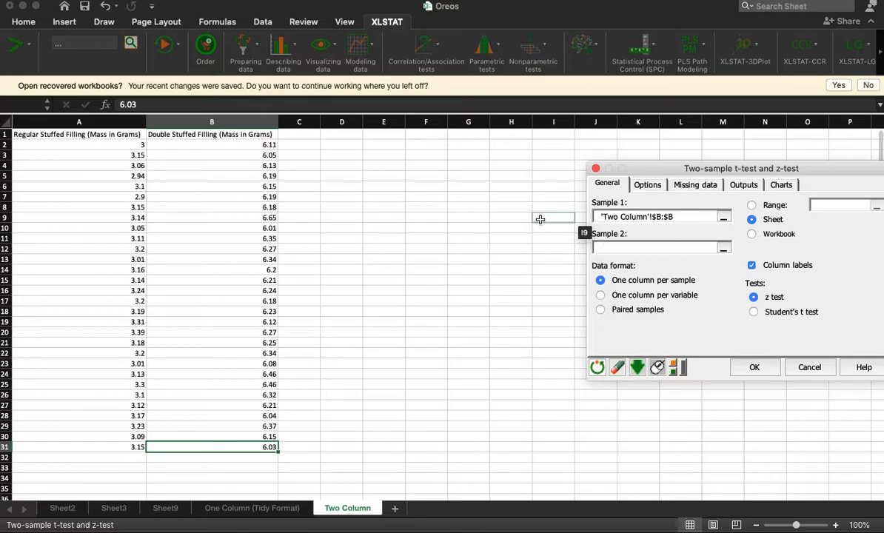
{"action": "left_click", "coordinate": [80, 121]}
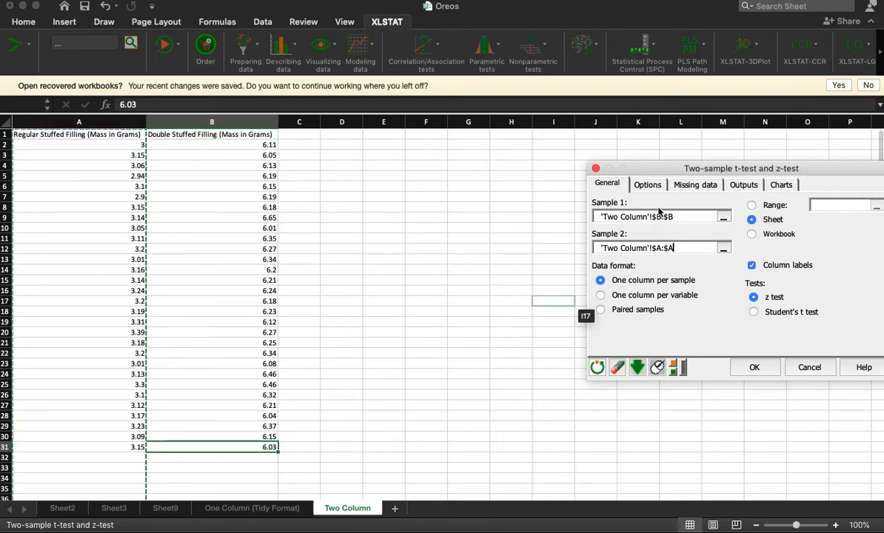
Step: Set the alternative hypothesis to Mean 1 - Mean 2 > D and run the z-test on the two selected samples
{"action": "left_click", "coordinate": [646, 184]}
{"action": "left_click", "coordinate": [724, 216]}
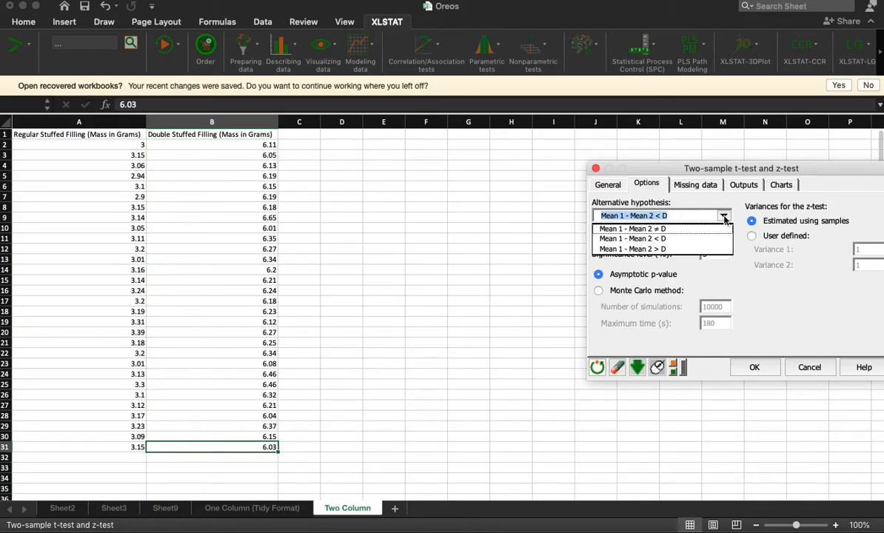
{"action": "left_click", "coordinate": [611, 250]}
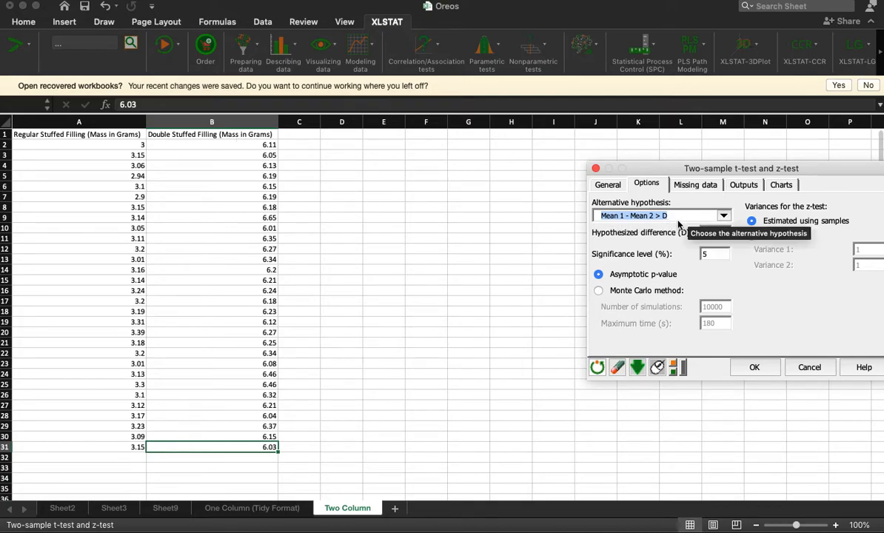
{"action": "left_click", "coordinate": [614, 187]}
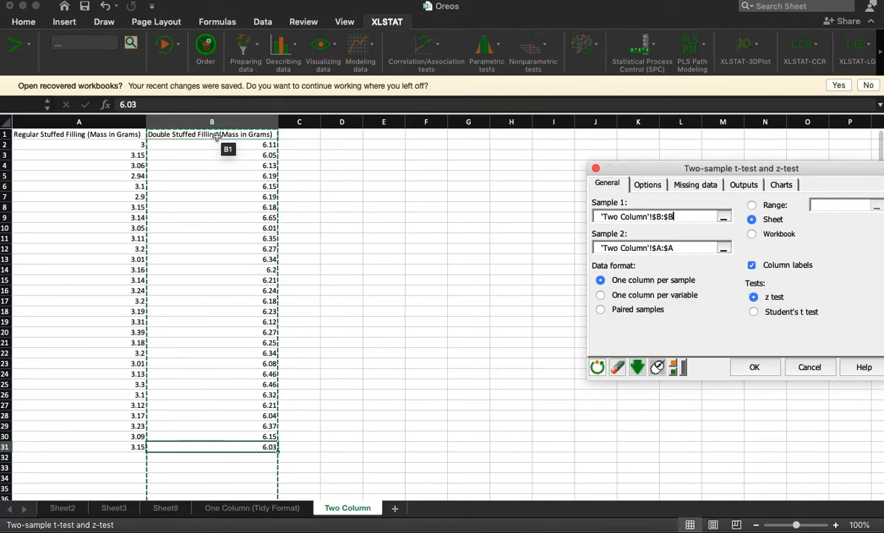
{"action": "left_click", "coordinate": [755, 368]}
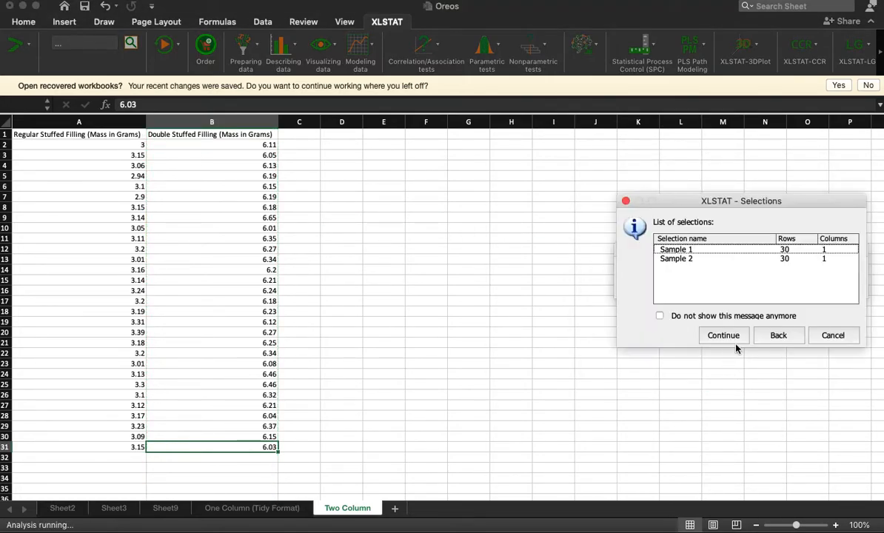
{"action": "left_click", "coordinate": [732, 339]}
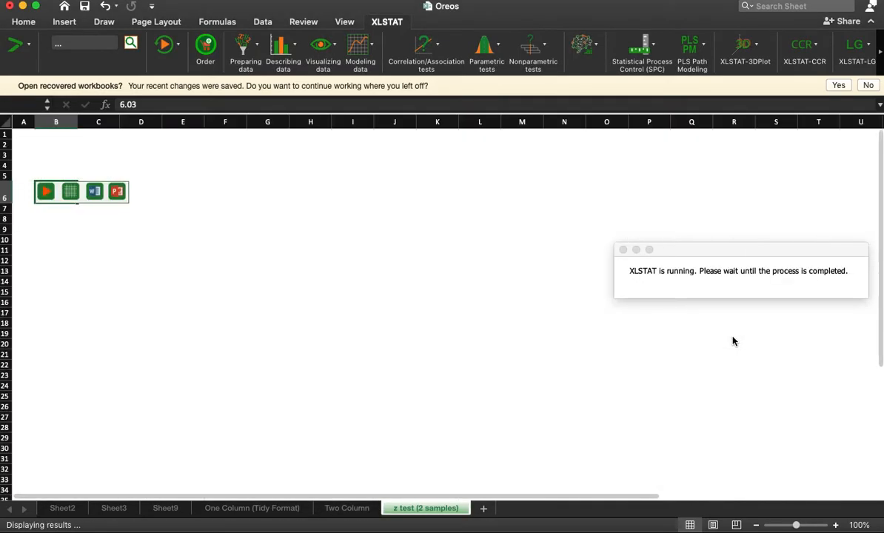
Step: Examine the z-test's summary statistics for both fillings at a larger zoom, checking the exact mean, standard deviation and maximum cells
{"action": "scroll", "coordinate": [369, 430], "scroll_direction": "down", "scroll_amount": 3}
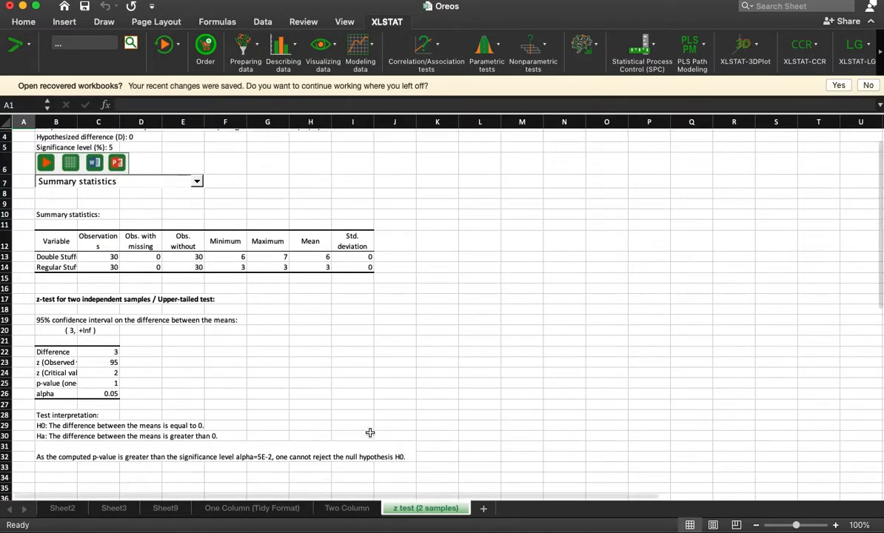
{"action": "left_click", "coordinate": [811, 525]}
{"action": "scroll", "coordinate": [444, 414], "scroll_direction": "down", "scroll_amount": 2}
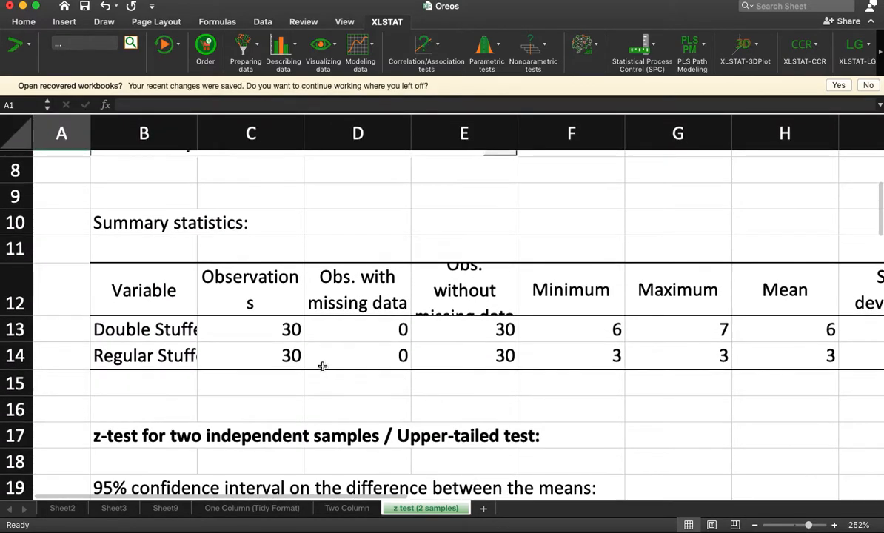
{"action": "mouse_move", "coordinate": [144, 324]}
{"action": "left_mouse_down"}
{"action": "mouse_move", "coordinate": [607, 359]}
{"action": "mouse_move", "coordinate": [866, 339]}
{"action": "left_mouse_up"}
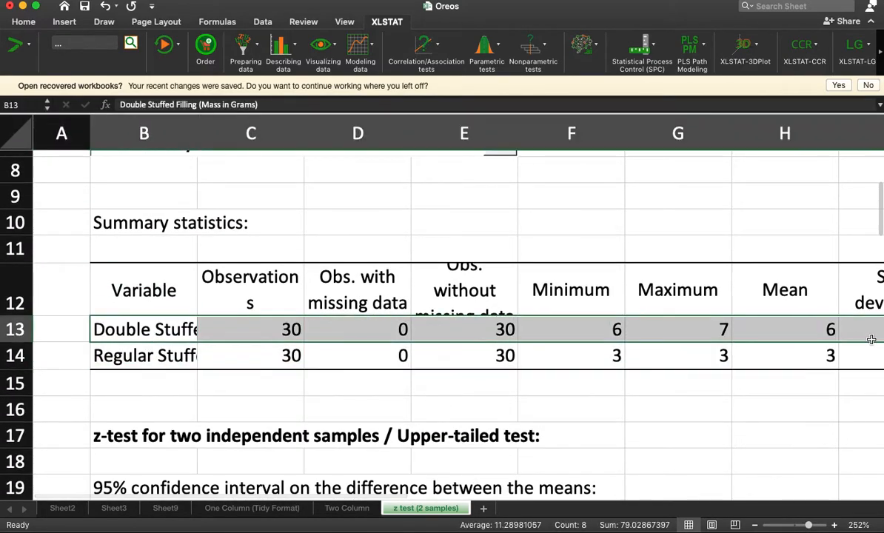
{"action": "left_click", "coordinate": [834, 339]}
{"action": "key", "text": "Right"}
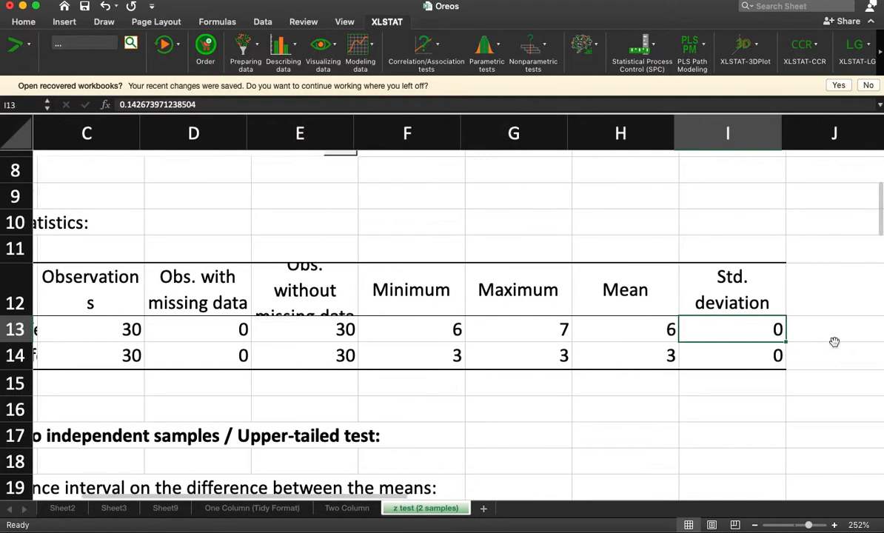
{"action": "key", "text": "Left"}
{"action": "key", "text": "Right"}
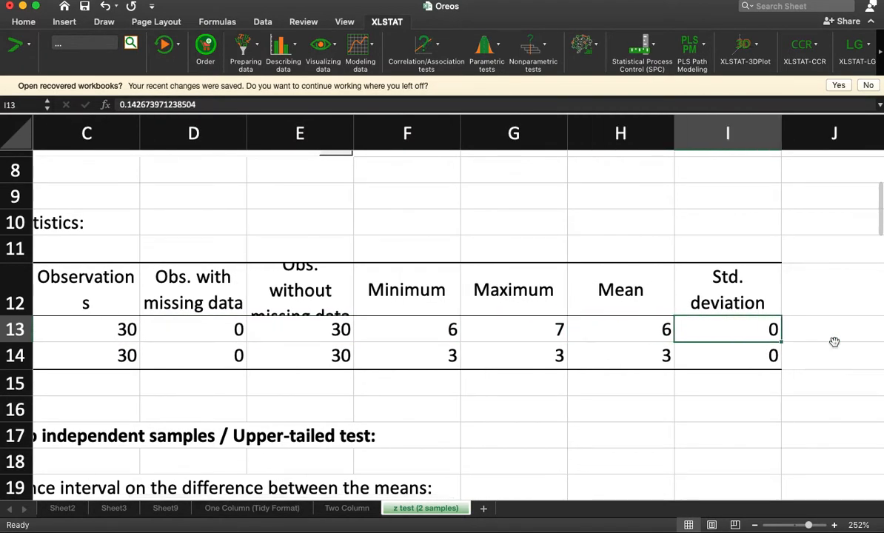
{"action": "key", "text": "Down"}
{"action": "key", "text": "Left"}
{"action": "key", "text": "Left"}
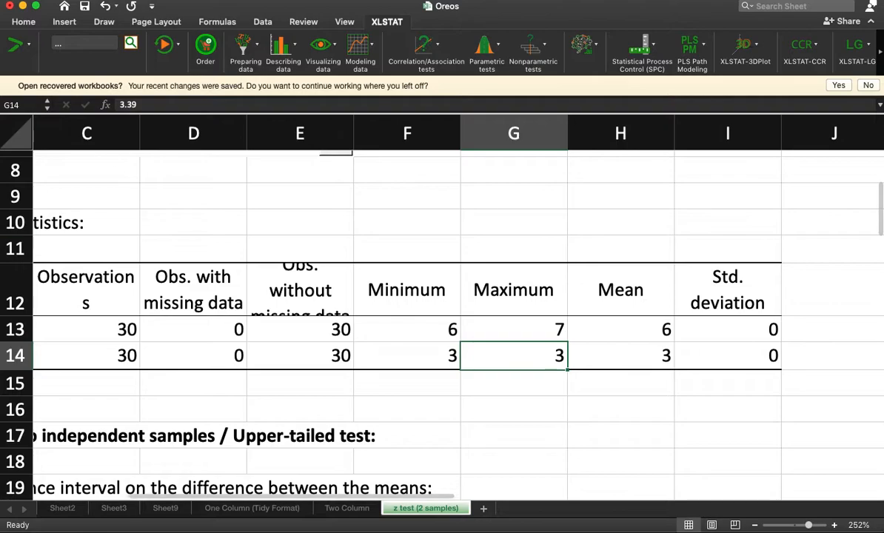
{"action": "scroll", "coordinate": [207, 495], "scroll_direction": "left", "scroll_amount": 4}
{"action": "scroll", "coordinate": [207, 495], "scroll_direction": "up", "scroll_amount": 1}
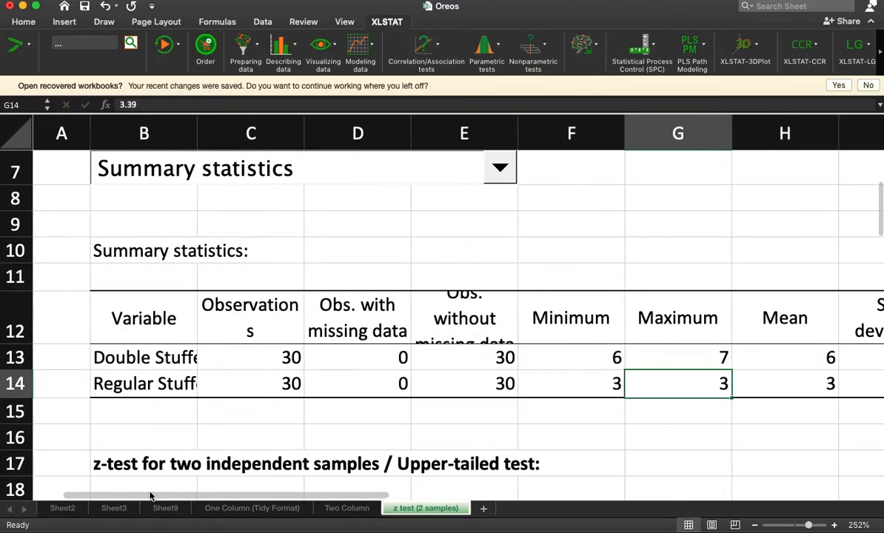
Step: Examine the z-test results, checking the observed z and p-value cells and reading the test interpretation
{"action": "scroll", "coordinate": [274, 377], "scroll_direction": "down", "scroll_amount": 4}
{"action": "scroll", "coordinate": [274, 377], "scroll_direction": "down", "scroll_amount": 8}
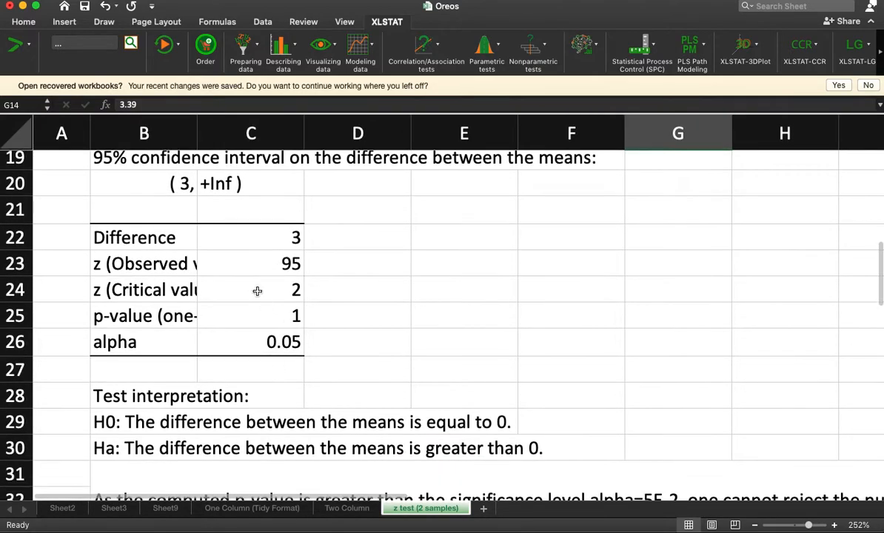
{"action": "left_click", "coordinate": [265, 269]}
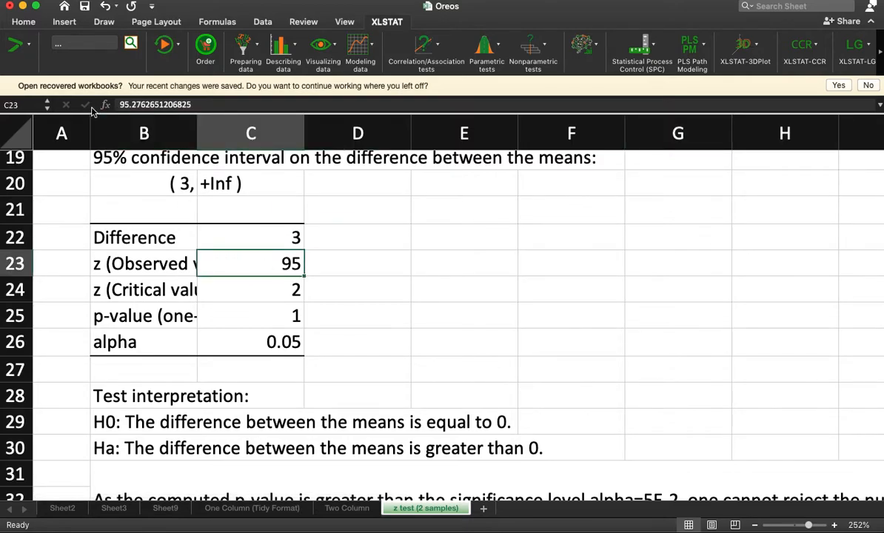
{"action": "scroll", "coordinate": [263, 314], "scroll_direction": "down", "scroll_amount": 1}
{"action": "scroll", "coordinate": [262, 311], "scroll_direction": "down", "scroll_amount": 1}
{"action": "left_click", "coordinate": [260, 282]}
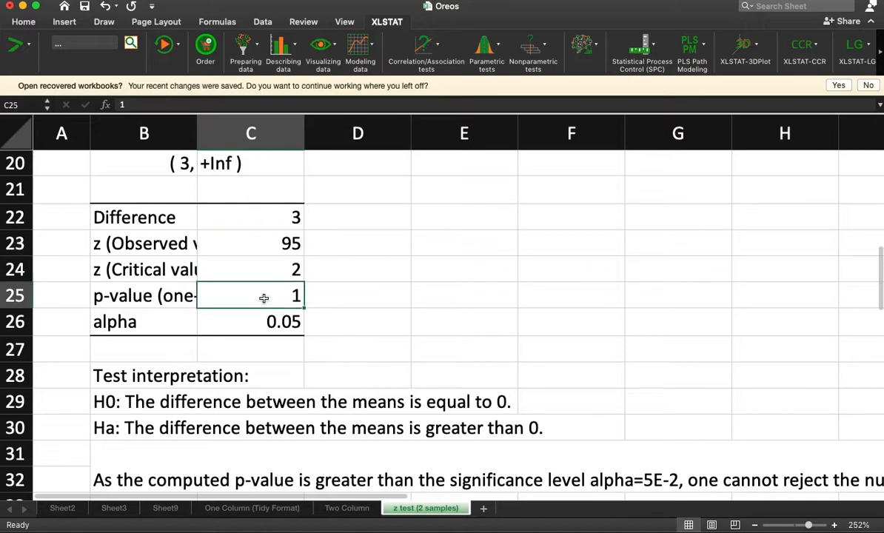
{"action": "scroll", "coordinate": [270, 318], "scroll_direction": "down", "scroll_amount": 2}
{"action": "scroll", "coordinate": [273, 323], "scroll_direction": "down", "scroll_amount": 1}
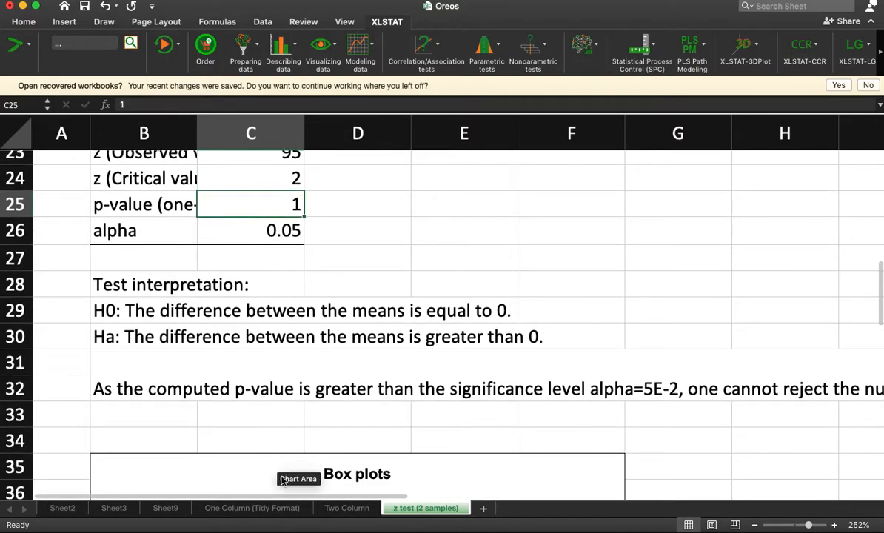
Step: Examine the test interpretation text and the box plots below it on the z-test results sheet
{"action": "scroll", "coordinate": [300, 495], "scroll_direction": "up", "scroll_amount": 1}
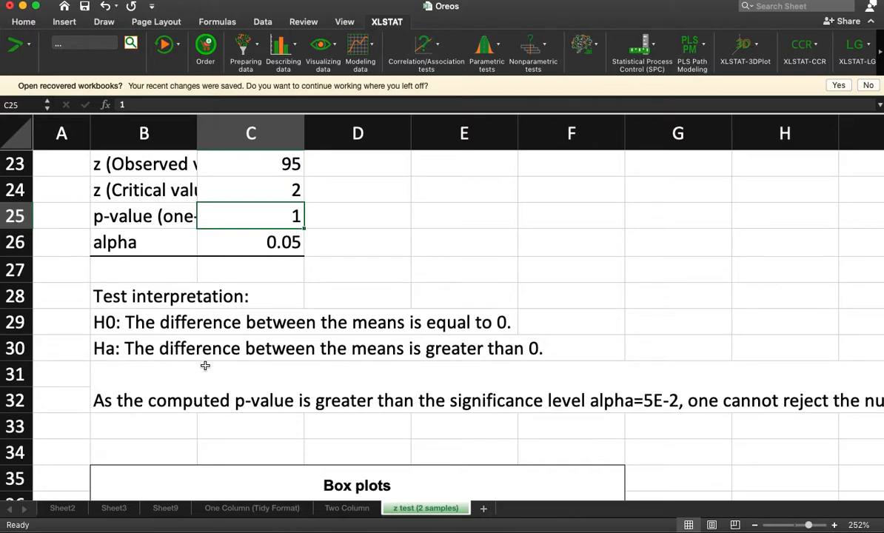
{"action": "scroll", "coordinate": [198, 407], "scroll_direction": "down", "scroll_amount": 1}
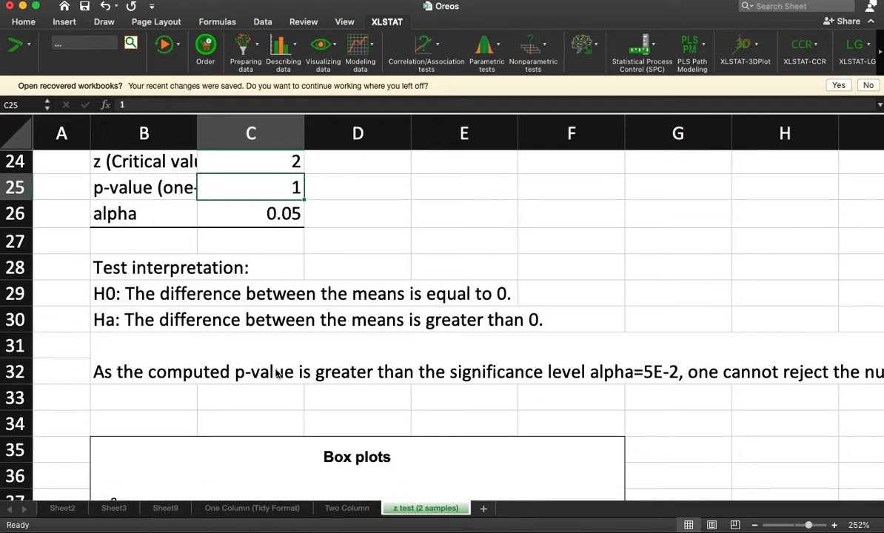
{"action": "left_click", "coordinate": [394, 377]}
{"action": "left_click_drag", "start_coordinate": [391, 496], "coordinate": [356, 498]}
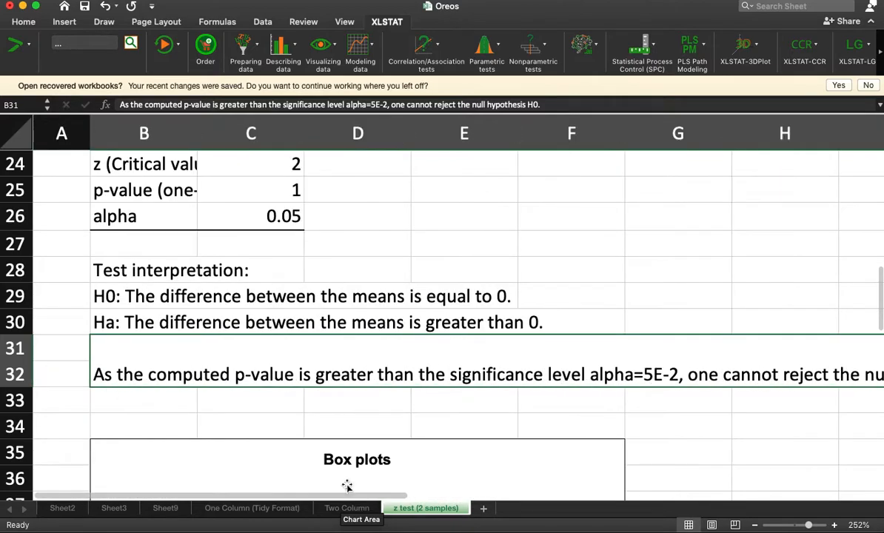
{"action": "scroll", "coordinate": [290, 393], "scroll_direction": "down", "scroll_amount": 5}
{"action": "scroll", "coordinate": [290, 392], "scroll_direction": "down", "scroll_amount": 2}
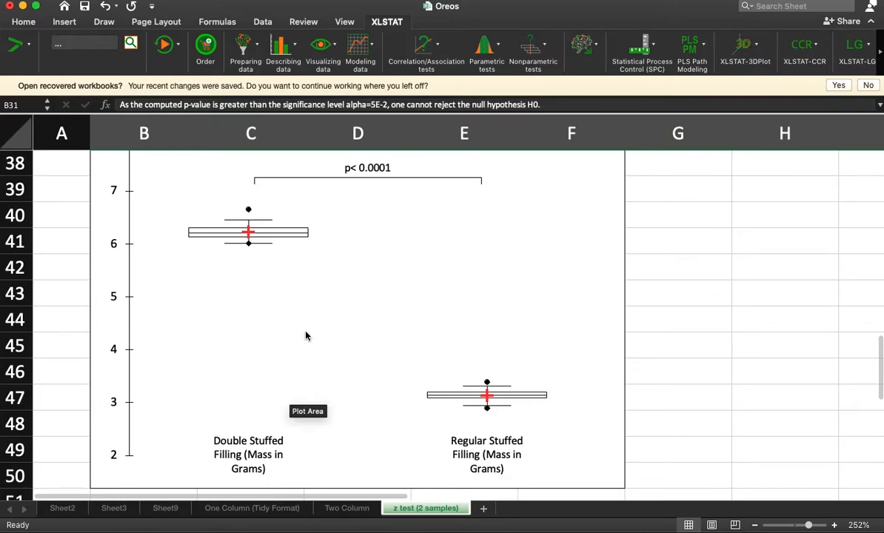
{"action": "scroll", "coordinate": [306, 336], "scroll_direction": "up", "scroll_amount": 4}
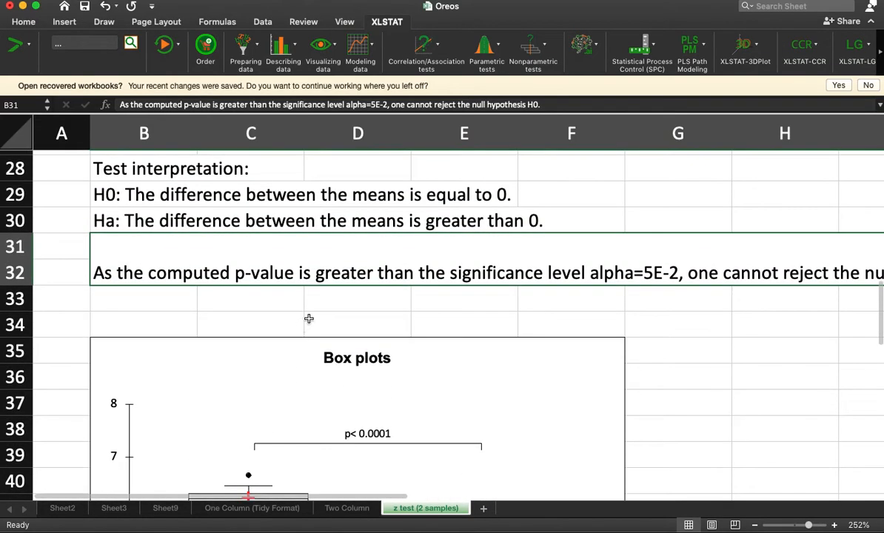
{"action": "scroll", "coordinate": [308, 318], "scroll_direction": "up", "scroll_amount": 10}
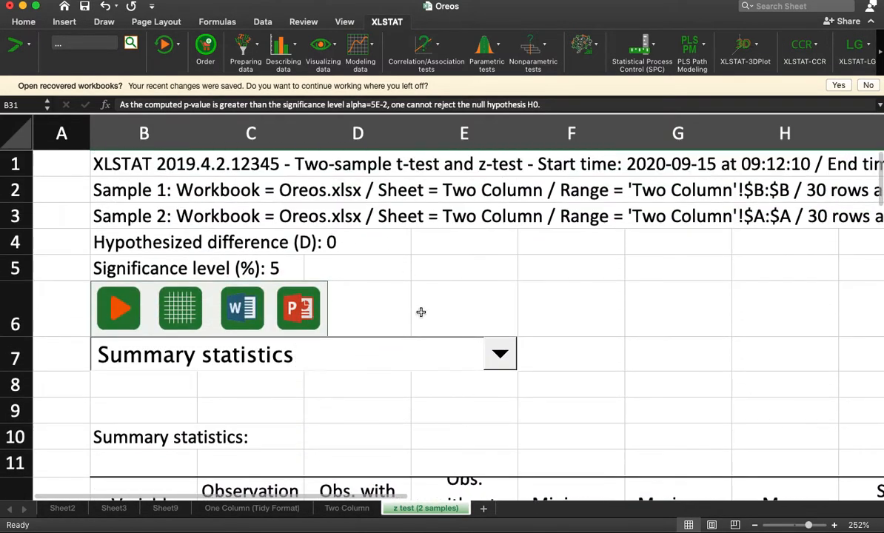
Step: Rerun the two-sample z-test on the same two samples with the alternative hypothesis Mean 1 - Mean 2 < D
{"action": "left_click", "coordinate": [487, 49]}
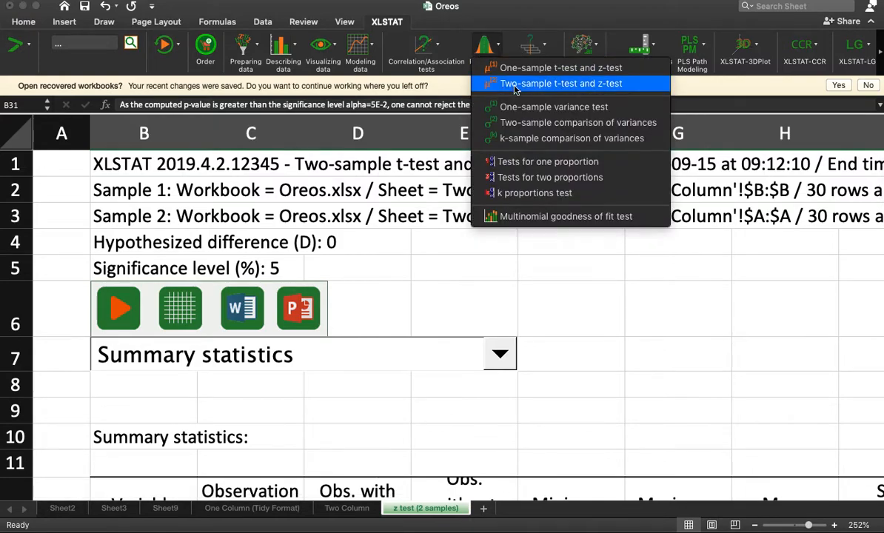
{"action": "left_click", "coordinate": [517, 83]}
{"action": "left_click", "coordinate": [646, 185]}
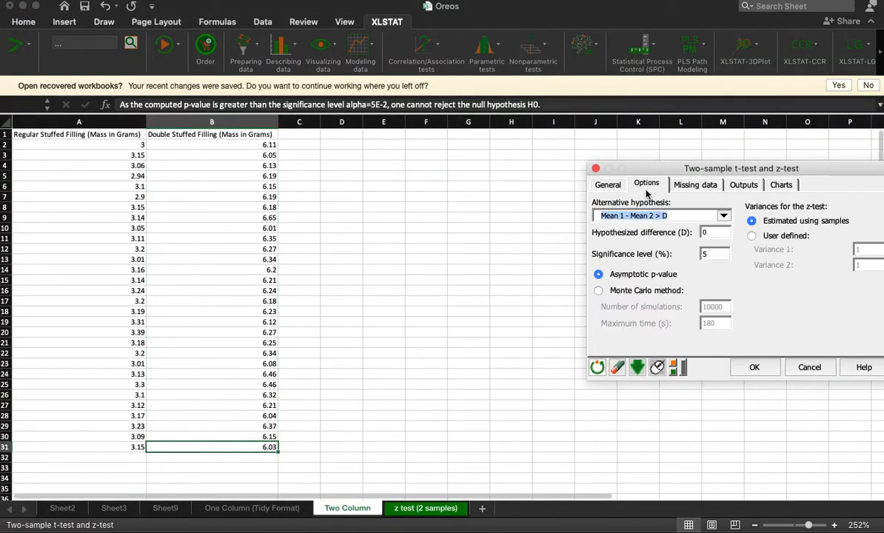
{"action": "left_click", "coordinate": [675, 212]}
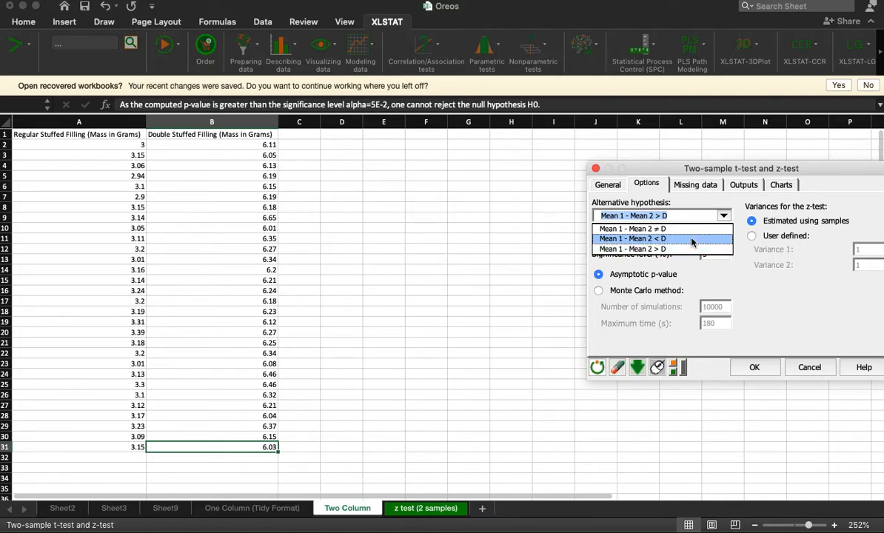
{"action": "left_click", "coordinate": [608, 184]}
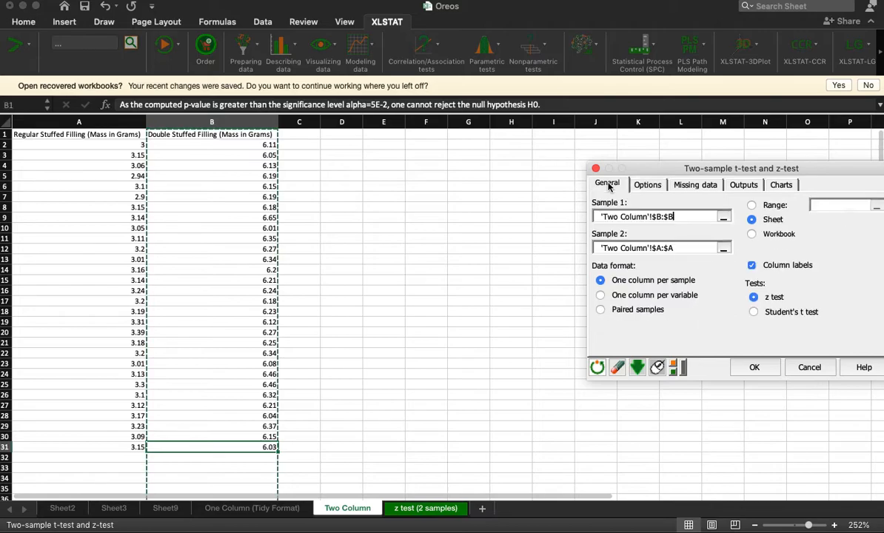
{"action": "left_click", "coordinate": [643, 184]}
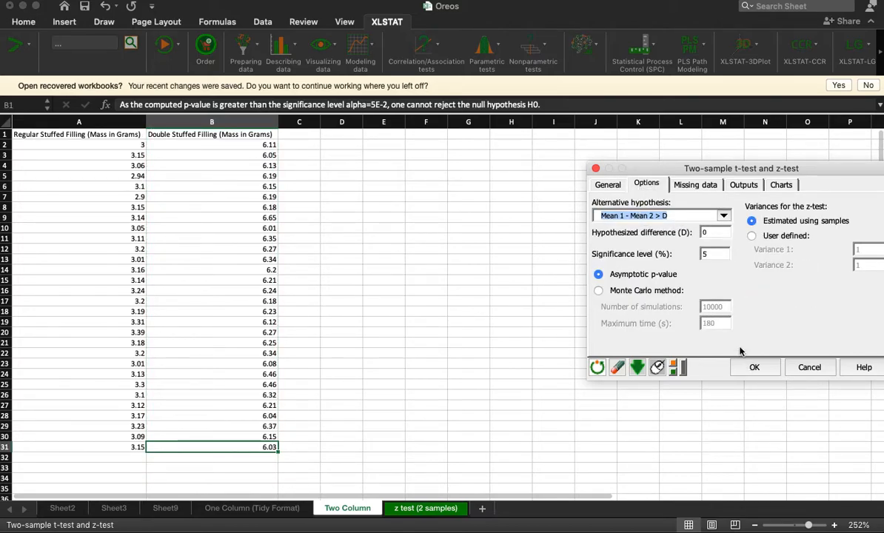
{"action": "left_click", "coordinate": [707, 216]}
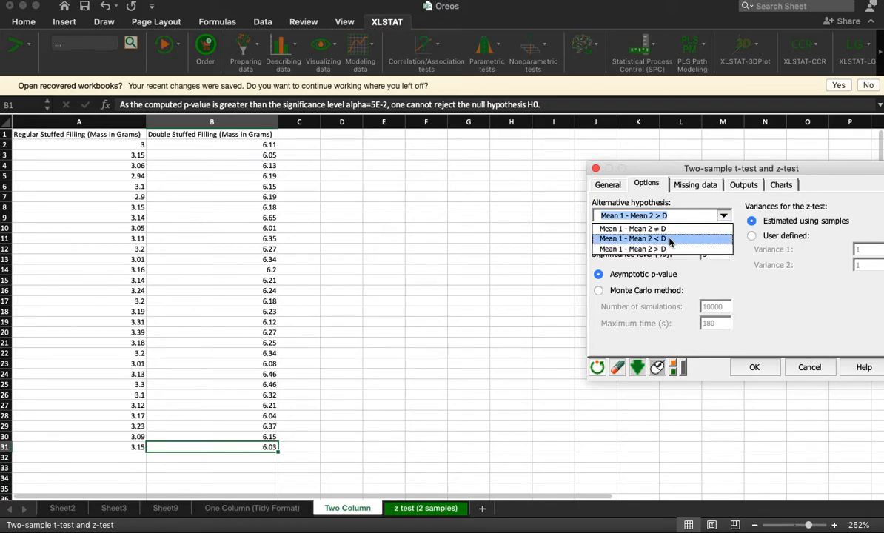
{"action": "left_click", "coordinate": [671, 240]}
{"action": "left_click", "coordinate": [761, 366]}
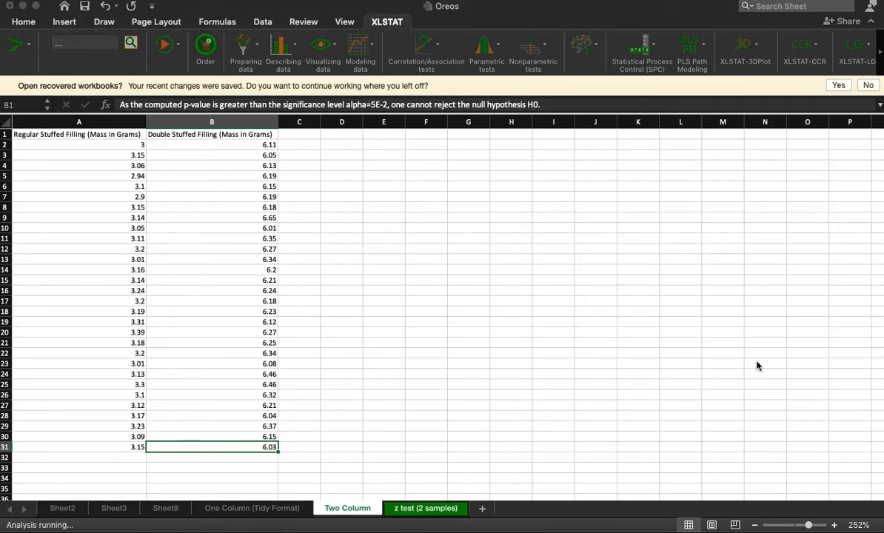
{"action": "left_click", "coordinate": [722, 333]}
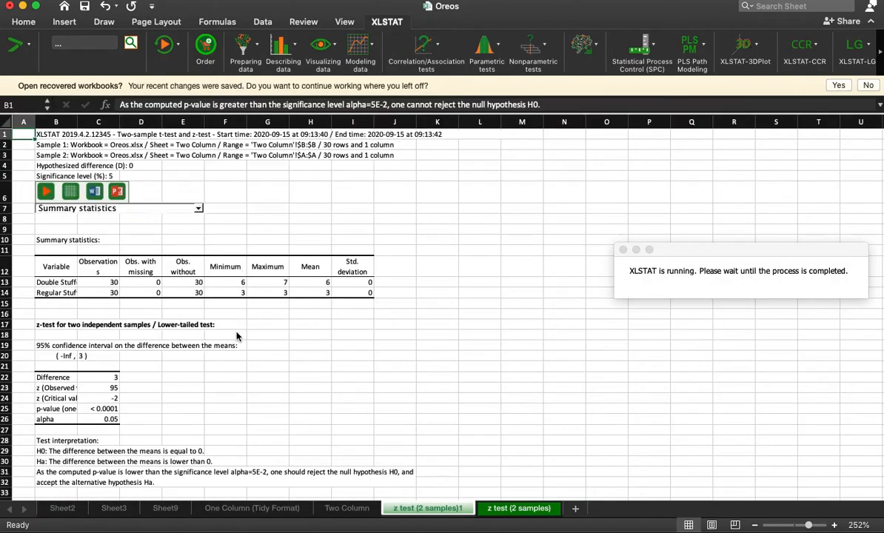
Step: Examine the lower-tailed z-test results, checking the p-value, the test interpretation, the summary statistics and the box plots
{"action": "scroll", "coordinate": [235, 334], "scroll_direction": "down", "scroll_amount": 2}
{"action": "left_click", "coordinate": [136, 417]}
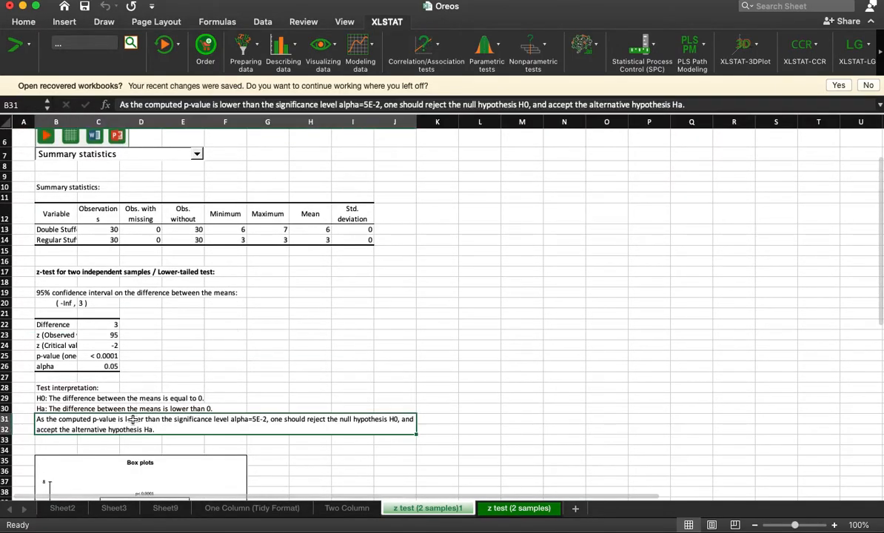
{"action": "scroll", "coordinate": [123, 386], "scroll_direction": "down", "scroll_amount": 4}
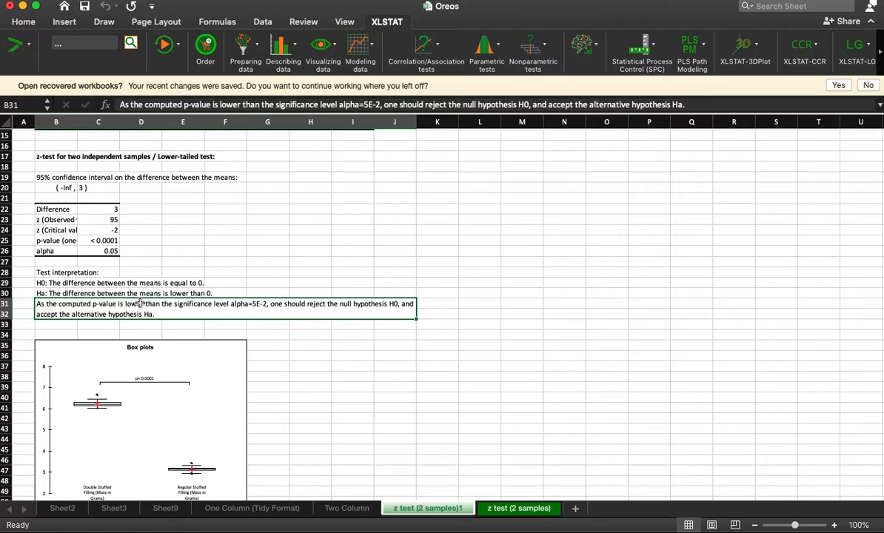
{"action": "scroll", "coordinate": [41, 463], "scroll_direction": "down", "scroll_amount": 2}
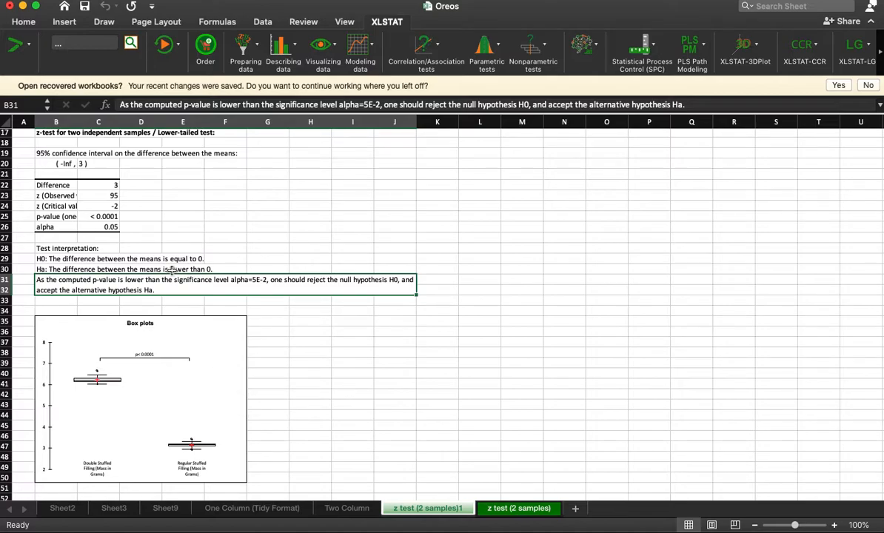
{"action": "scroll", "coordinate": [211, 335], "scroll_direction": "up", "scroll_amount": 5}
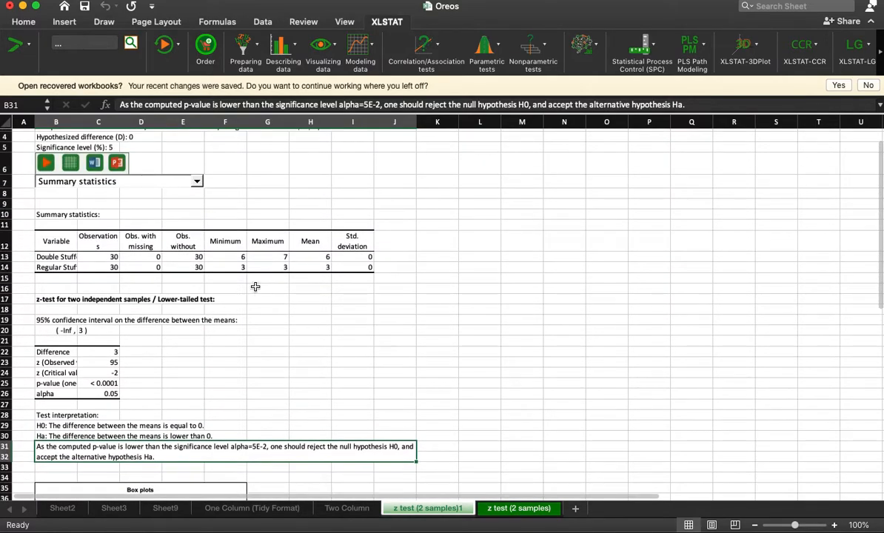
{"action": "scroll", "coordinate": [170, 396], "scroll_direction": "down", "scroll_amount": 2}
{"action": "scroll", "coordinate": [171, 395], "scroll_direction": "down", "scroll_amount": 7}
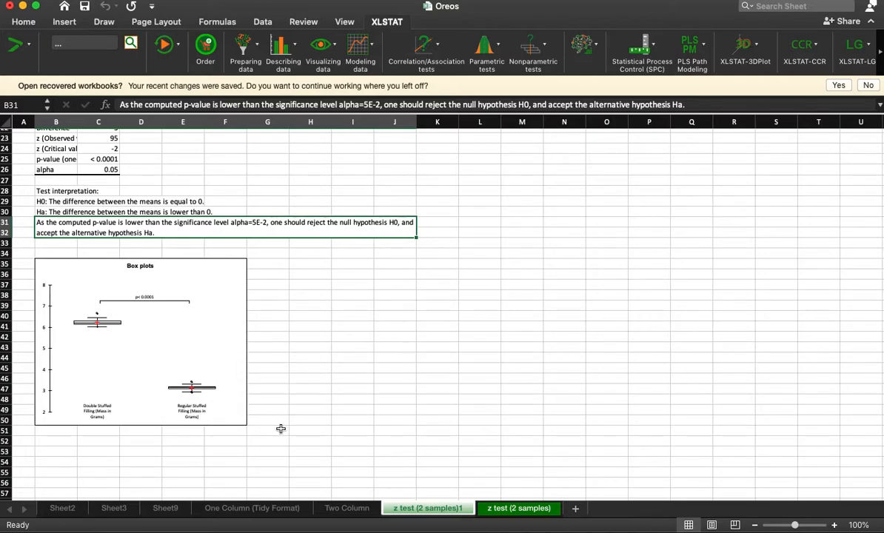
Step: Add the column header "2x regular" in cell C1 of the Two Column sheet
{"action": "left_click", "coordinate": [348, 509]}
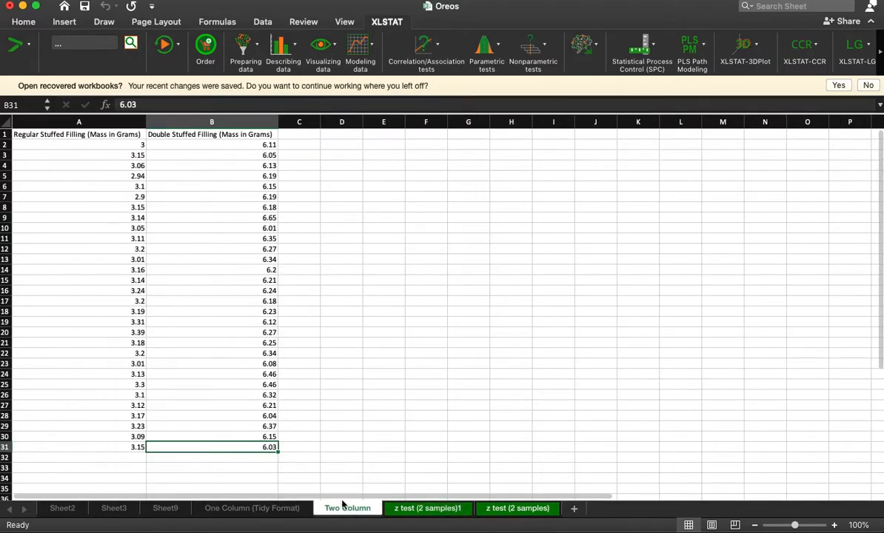
{"action": "left_click", "coordinate": [299, 228]}
{"action": "left_click", "coordinate": [299, 134]}
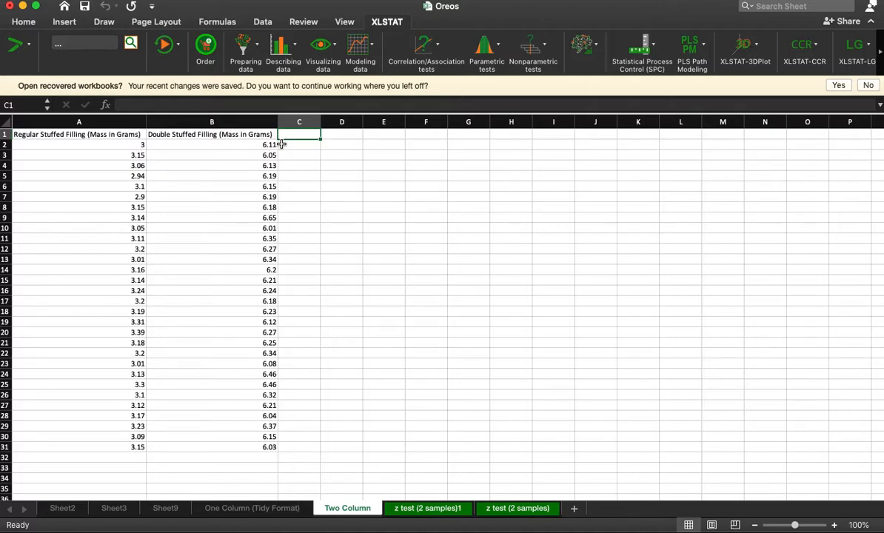
{"action": "type", "text": "2x regular"}
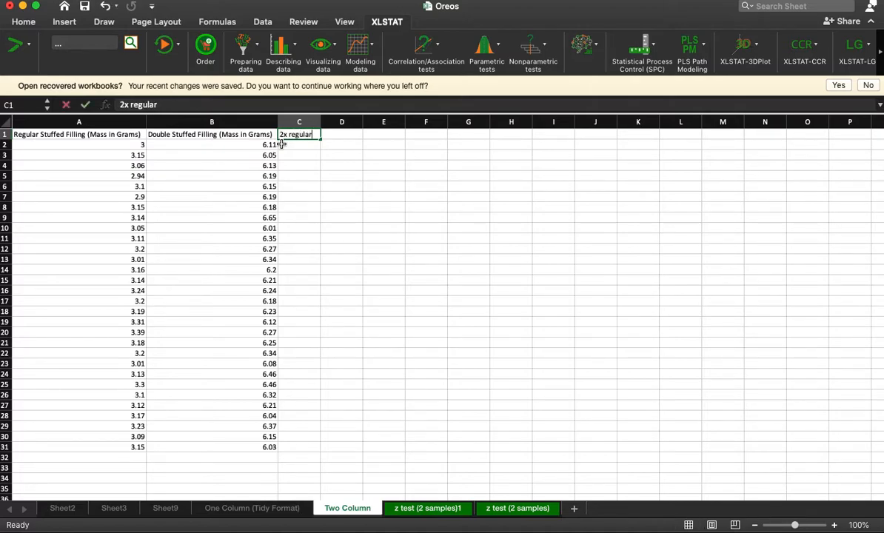
{"action": "key", "text": "Return"}
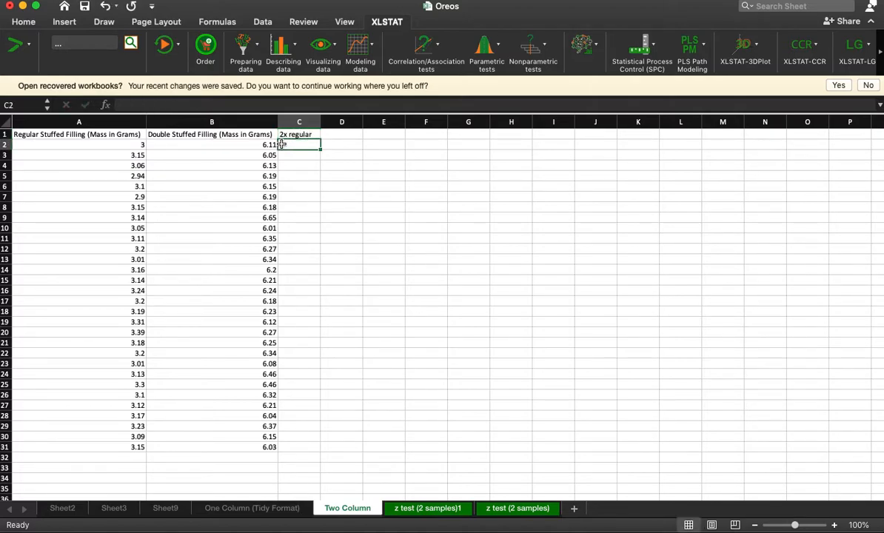
Step: Enter the formula =A2*2 in cell C2 and fill it down the 2x regular column through row 31
{"action": "type", "text": "="}
{"action": "left_click", "coordinate": [118, 143]}
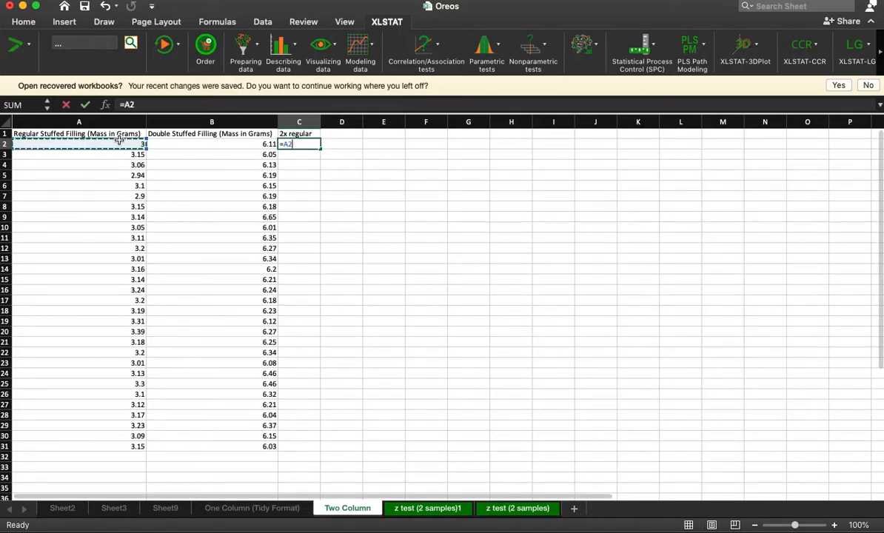
{"action": "type", "text": "*"}
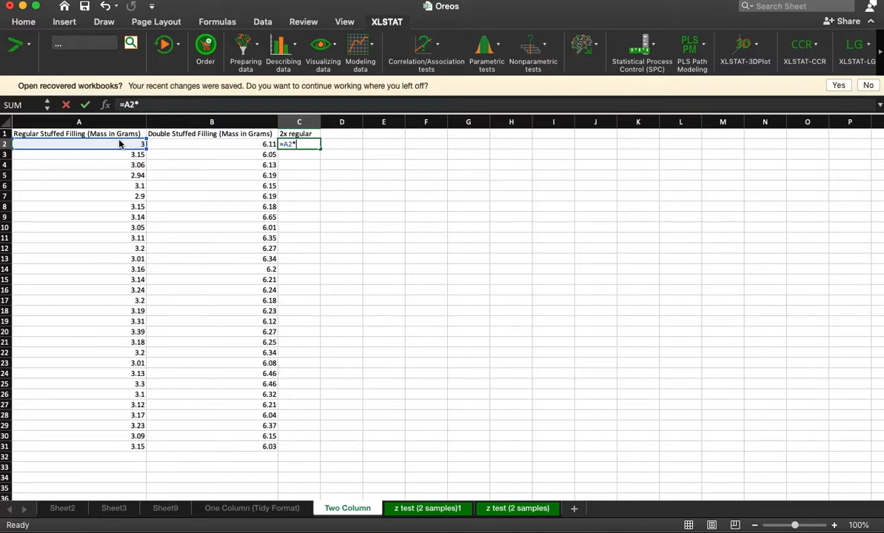
{"action": "type", "text": "2"}
{"action": "key", "text": "Return"}
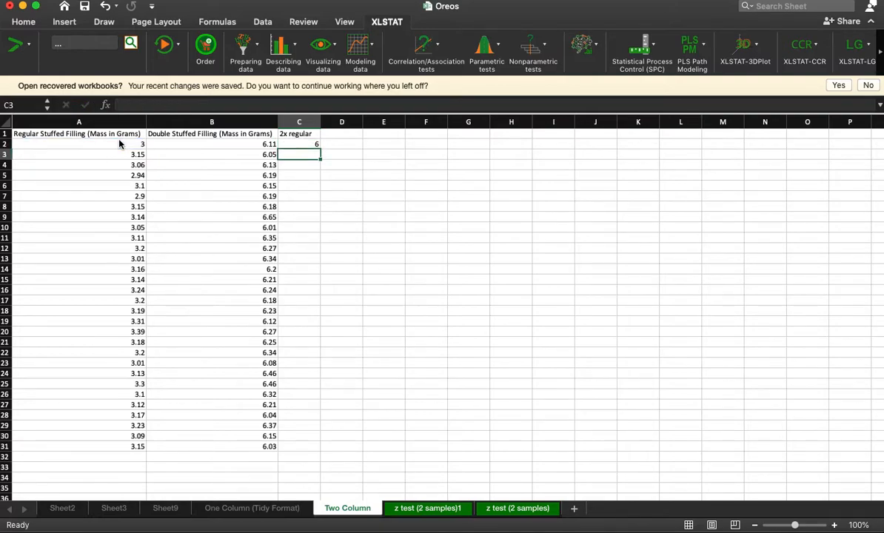
{"action": "left_click", "coordinate": [315, 144]}
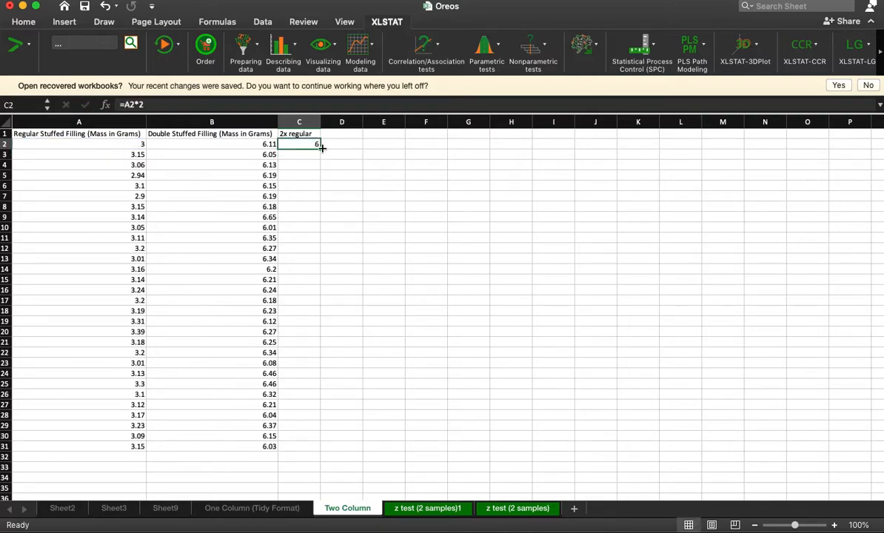
{"action": "double_click", "coordinate": [321, 148]}
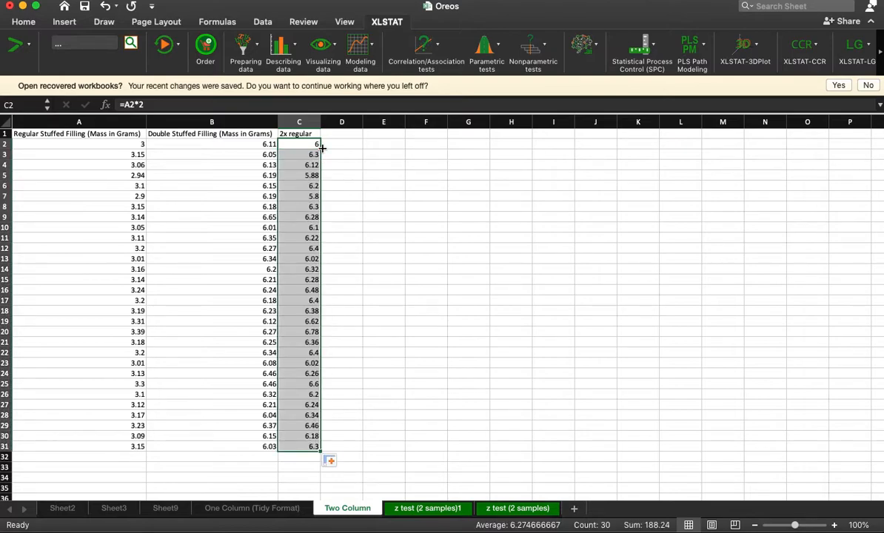
{"action": "left_click", "coordinate": [326, 263]}
Step: Compare the double stuffed masses with the 2x regular values in the first few rows
{"action": "left_click", "coordinate": [249, 157]}
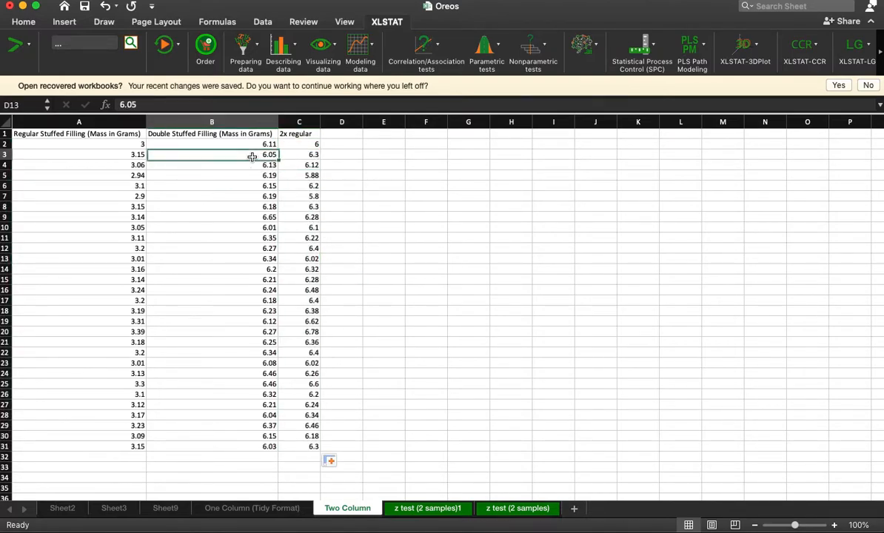
{"action": "left_click", "coordinate": [249, 146]}
{"action": "left_click", "coordinate": [312, 157]}
{"action": "left_click", "coordinate": [273, 175]}
{"action": "left_click", "coordinate": [287, 171]}
{"action": "left_click", "coordinate": [272, 174]}
{"action": "left_click", "coordinate": [258, 186]}
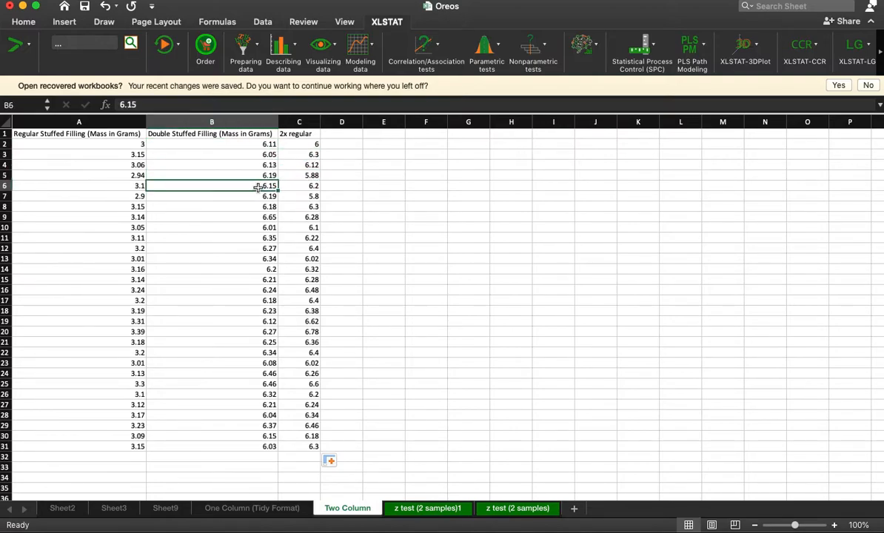
{"action": "left_click", "coordinate": [289, 172]}
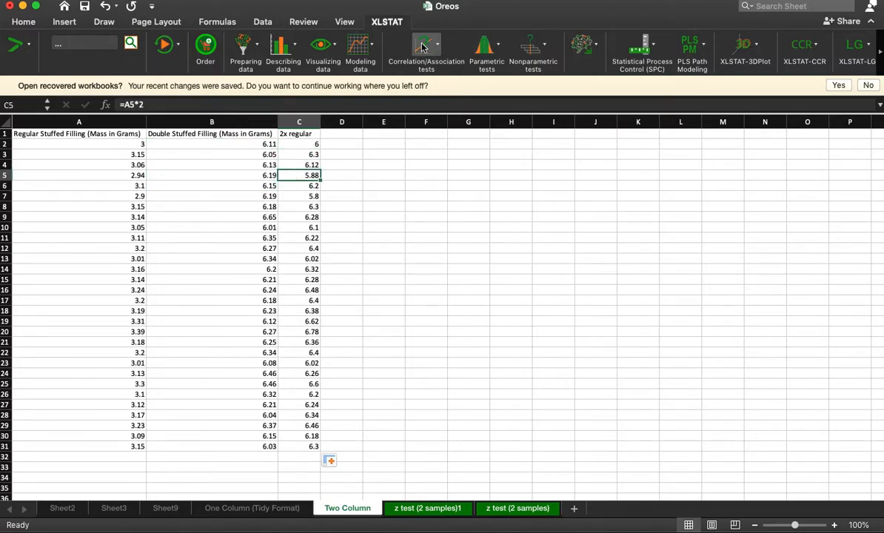
Step: Set up another two-sample z-test with column B as Sample 1 and the 2x regular column C as Sample 2
{"action": "left_click", "coordinate": [498, 47]}
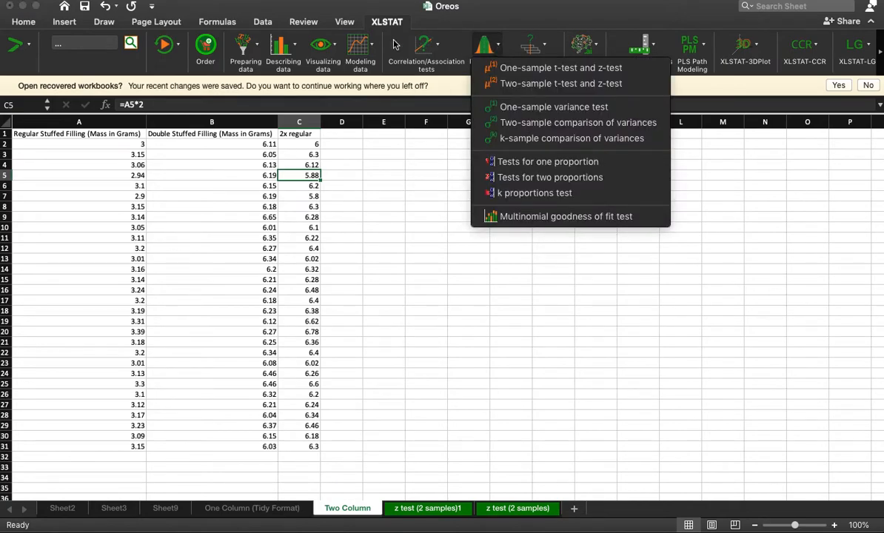
{"action": "left_click", "coordinate": [536, 84]}
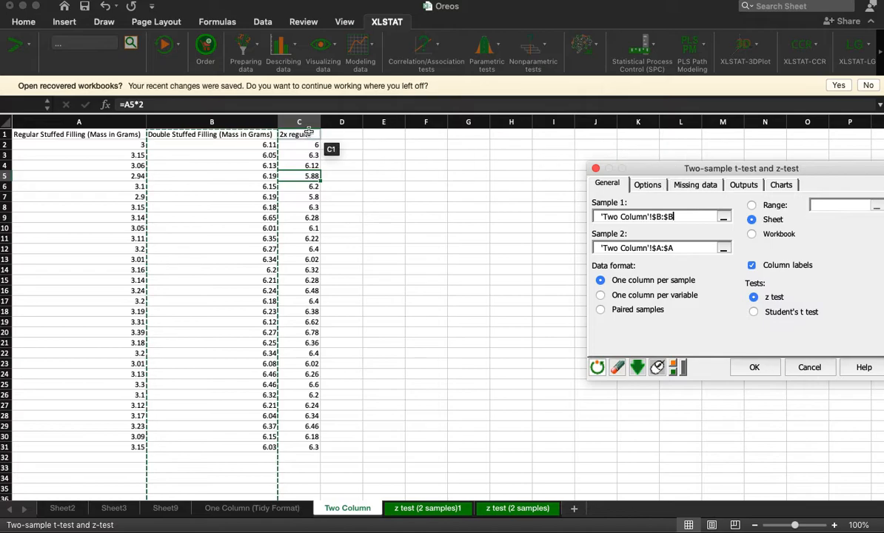
{"action": "left_click", "coordinate": [648, 248]}
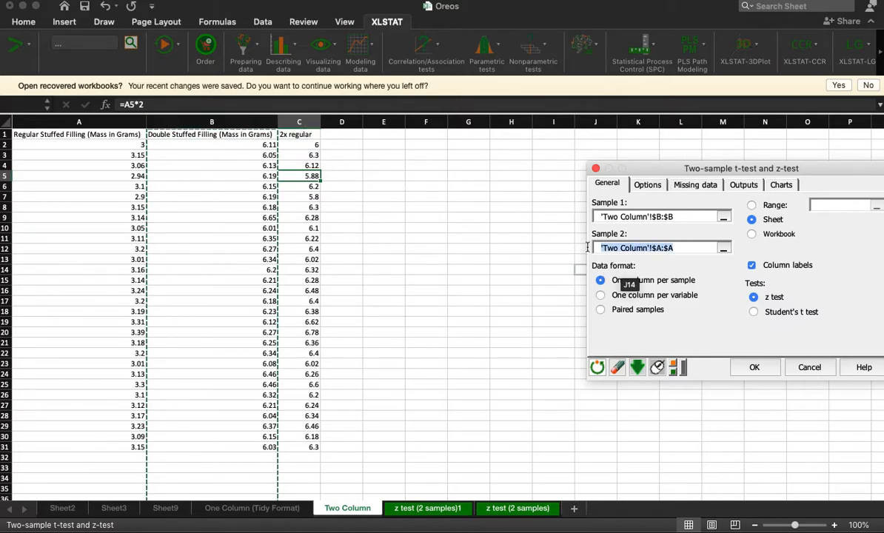
{"action": "left_click", "coordinate": [307, 126]}
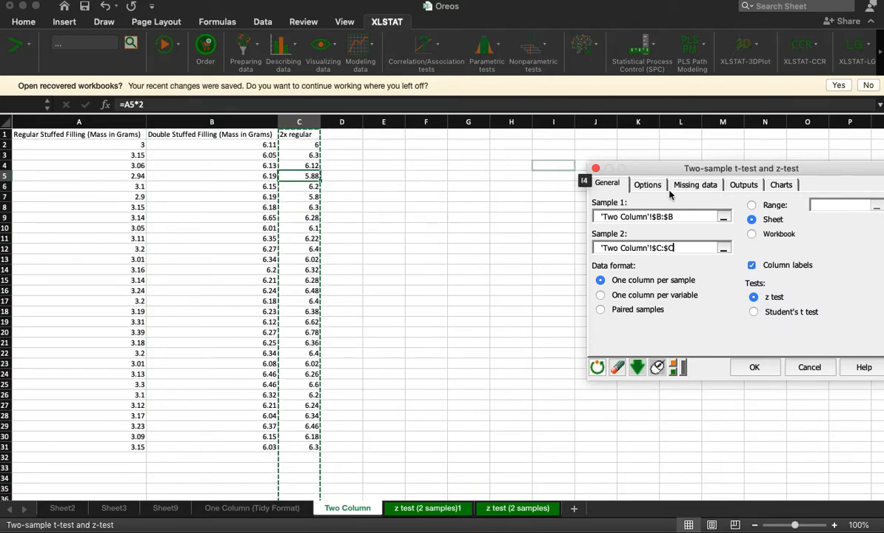
Step: Set the alternative hypothesis to Mean 1 - Mean 2 ≠ D and run the two-sample z-test on the selected samples
{"action": "left_click", "coordinate": [644, 186]}
{"action": "left_click", "coordinate": [679, 215]}
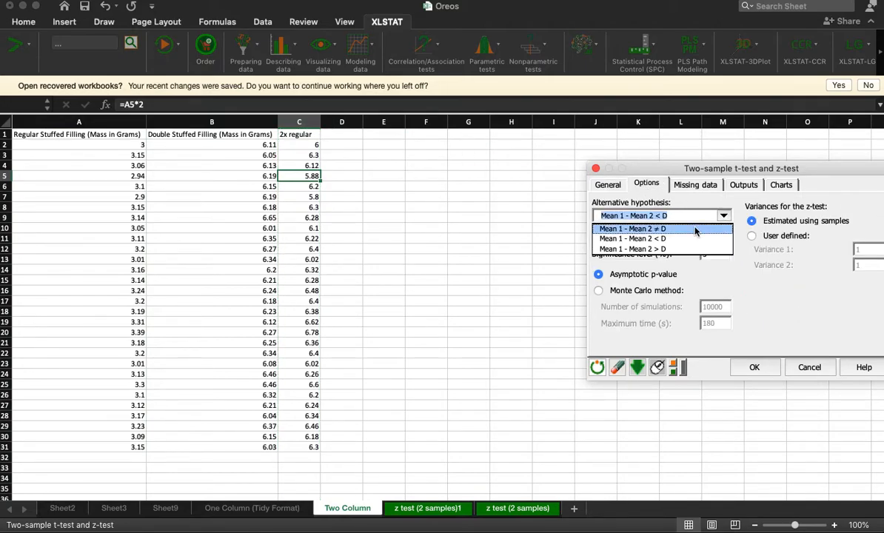
{"action": "left_click", "coordinate": [670, 216]}
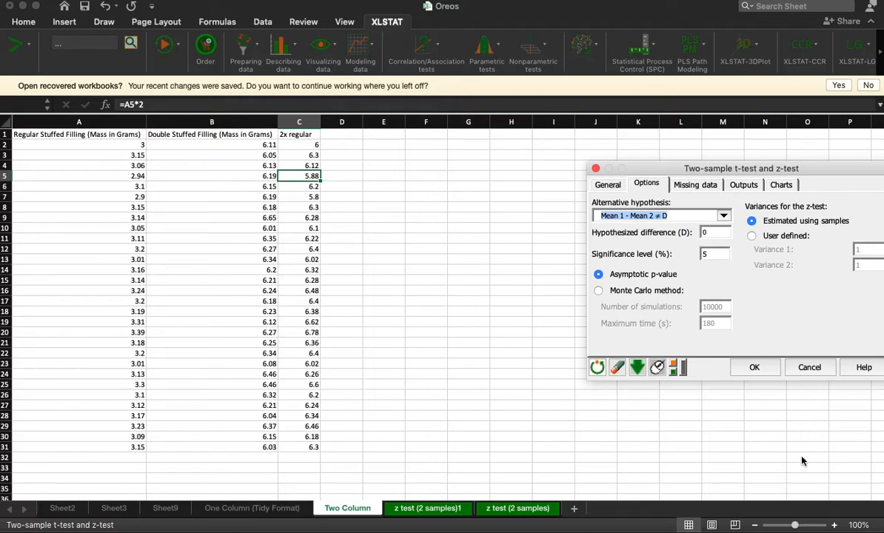
{"action": "left_click", "coordinate": [760, 367]}
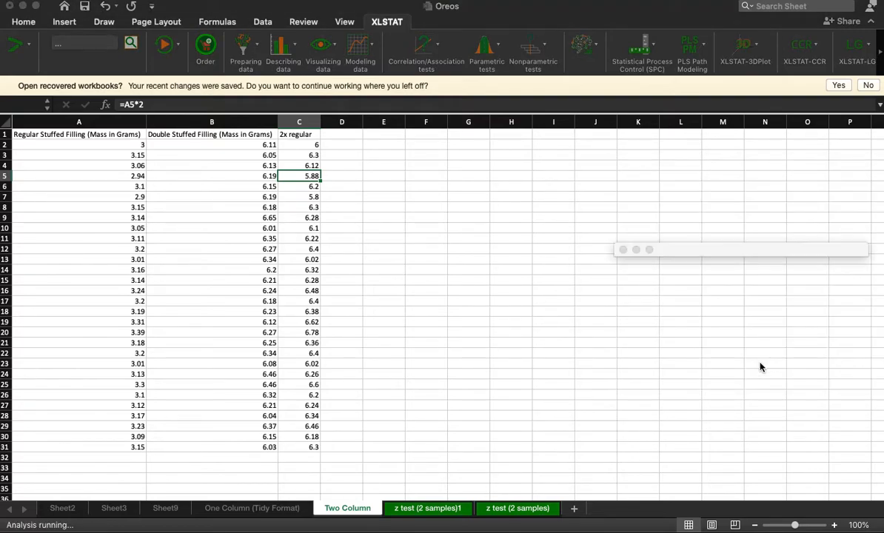
{"action": "left_click", "coordinate": [732, 336]}
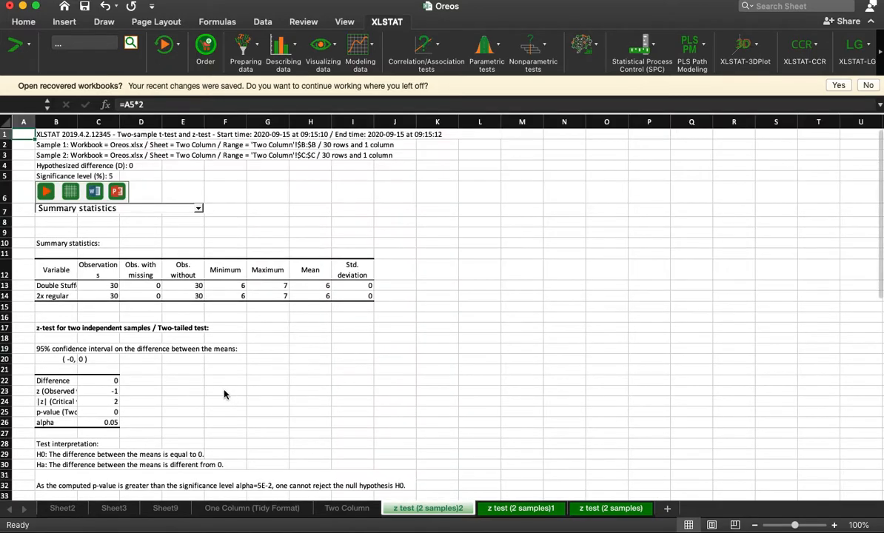
Step: Examine the observed and critical z values, the test interpretation and the box plots for double stuffed versus 2x regular
{"action": "left_click", "coordinate": [111, 385]}
{"action": "left_click_drag", "start_coordinate": [111, 385], "coordinate": [112, 395]}
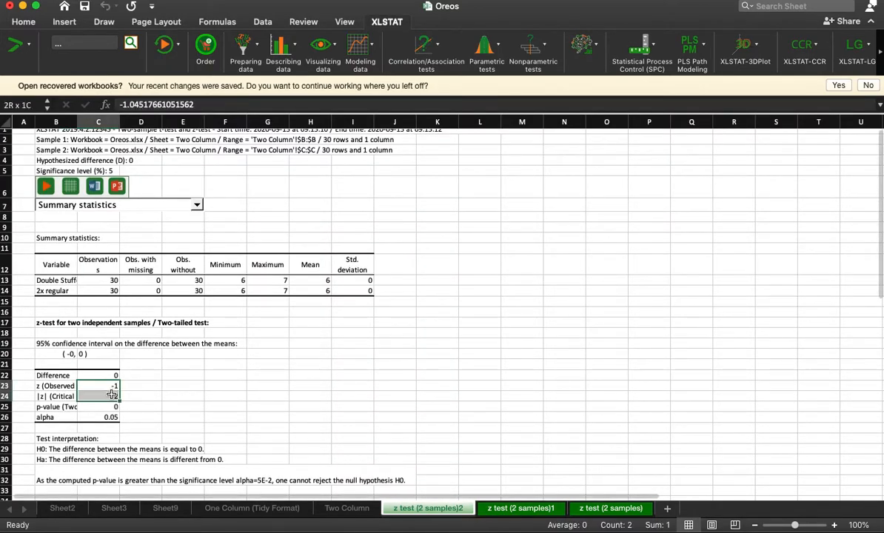
{"action": "left_click", "coordinate": [112, 385]}
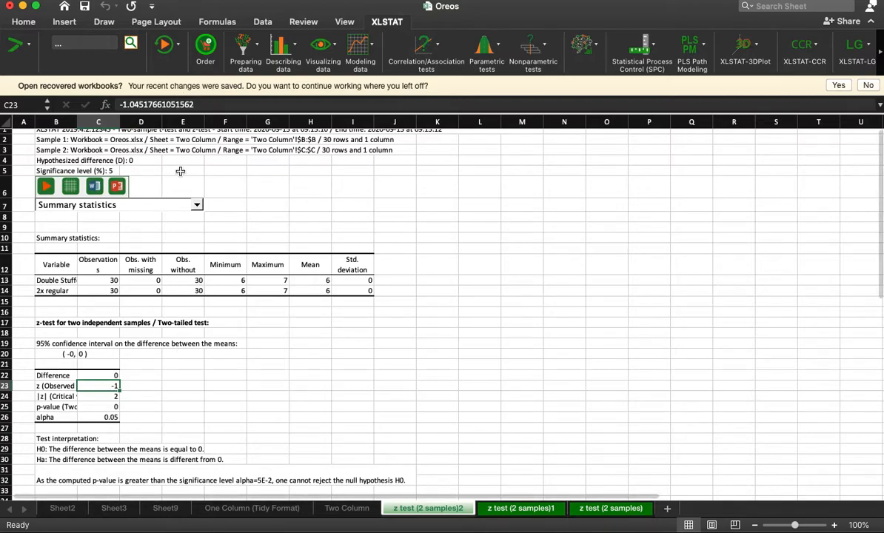
{"action": "scroll", "coordinate": [163, 400], "scroll_direction": "down", "scroll_amount": 3}
{"action": "left_click", "coordinate": [113, 344]}
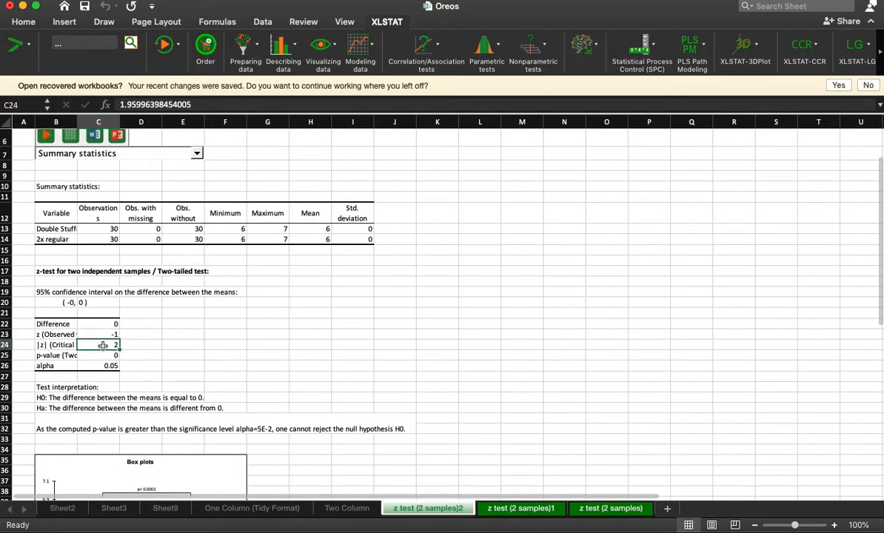
{"action": "scroll", "coordinate": [174, 400], "scroll_direction": "down", "scroll_amount": 5}
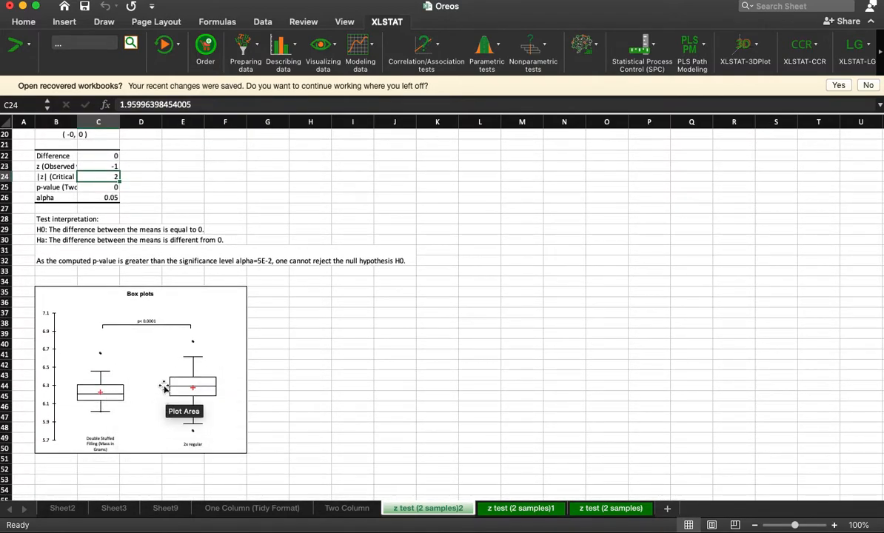
{"action": "left_click", "coordinate": [99, 168]}
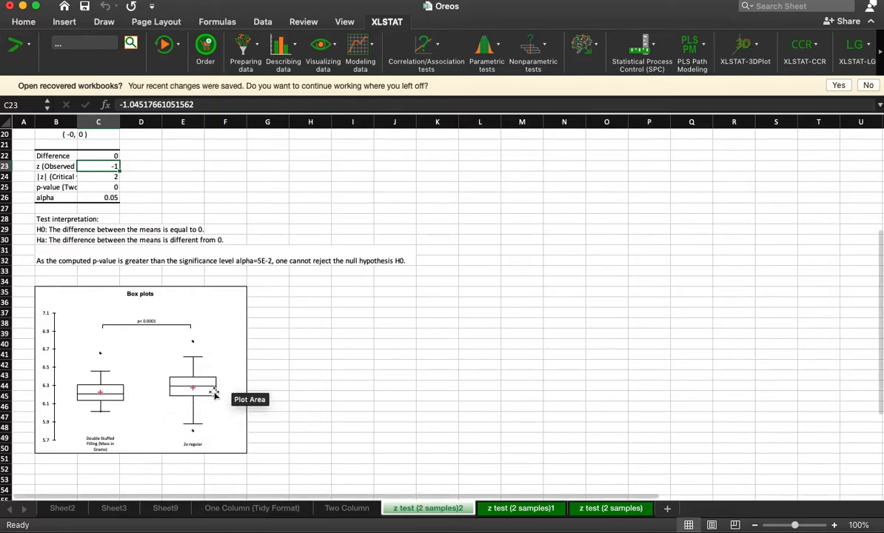
{"action": "scroll", "coordinate": [103, 356], "scroll_direction": "up", "scroll_amount": 1}
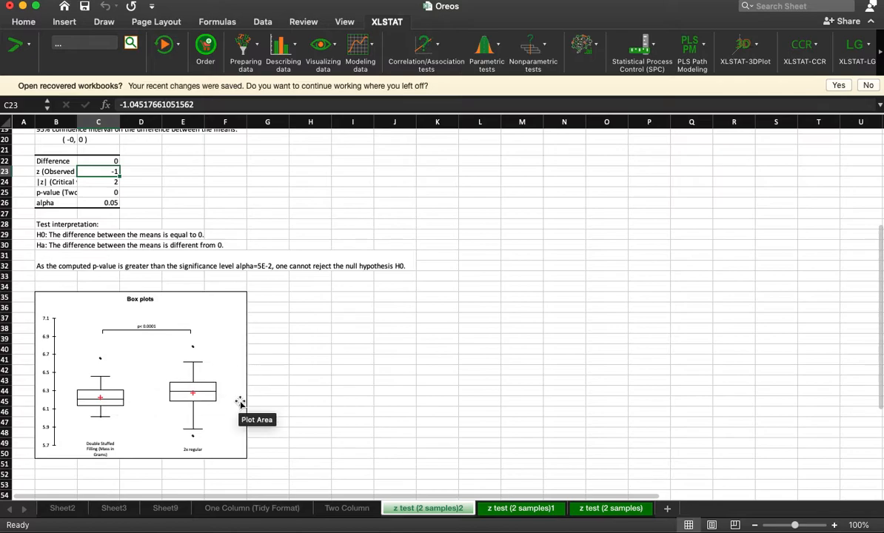
Step: Enlarge the box plots chart slightly so the double stuffed and 2x regular groups have more room
{"action": "left_click", "coordinate": [111, 401]}
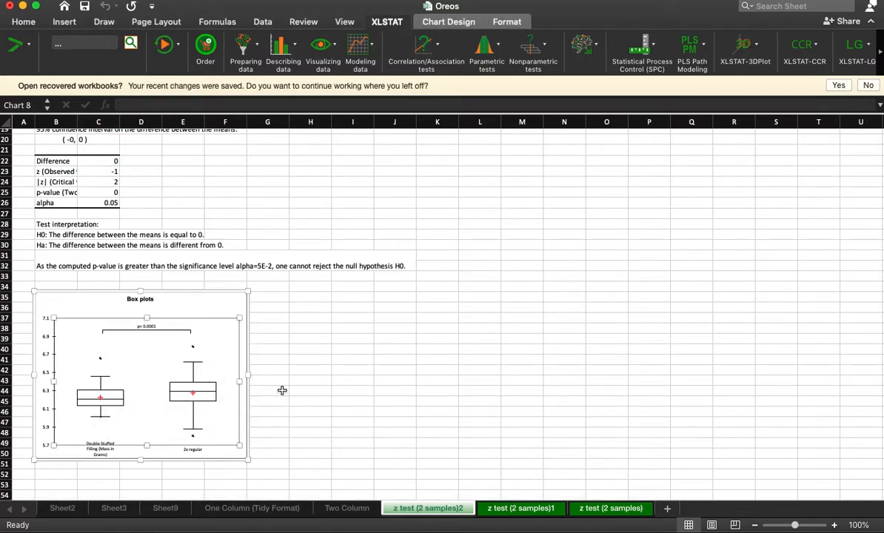
{"action": "scroll", "coordinate": [281, 391], "scroll_direction": "down", "scroll_amount": 4}
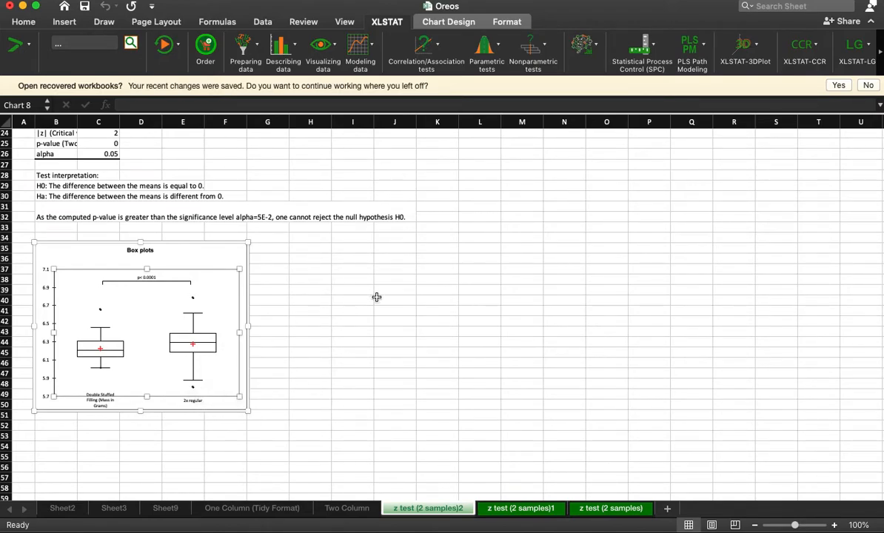
{"action": "left_click_drag", "start_coordinate": [246, 410], "coordinate": [277, 414]}
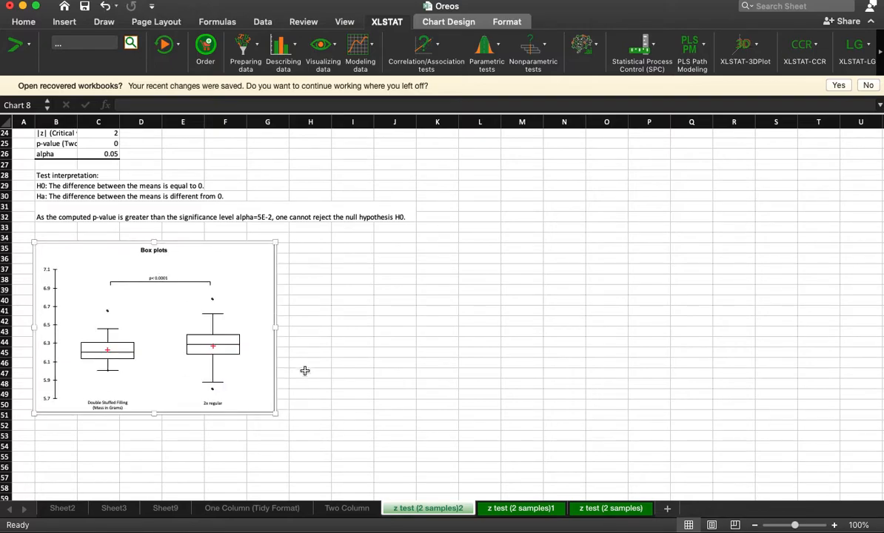
{"action": "left_click", "coordinate": [371, 314]}
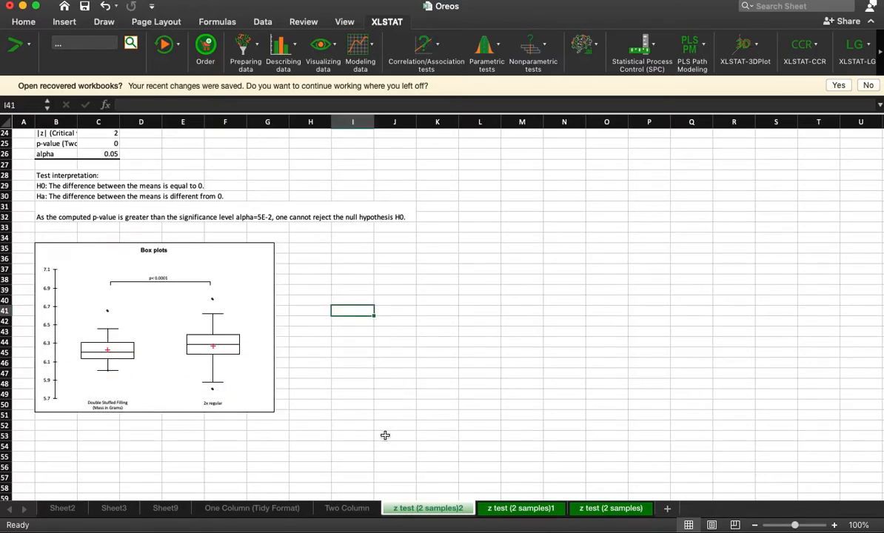
Step: Review how the Mass and Kind columns are laid out in the One Column (Tidy Format) sheet
{"action": "scroll", "coordinate": [171, 296], "scroll_direction": "up", "scroll_amount": 10}
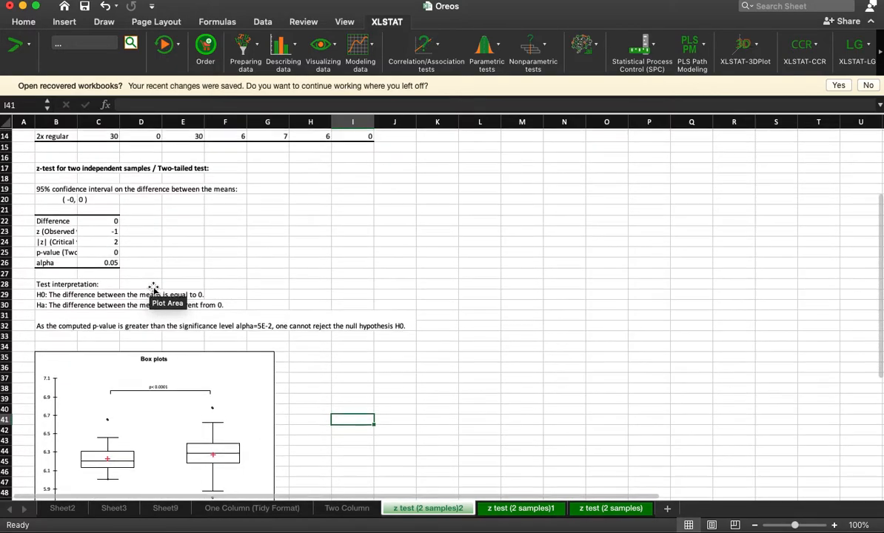
{"action": "left_click", "coordinate": [347, 509]}
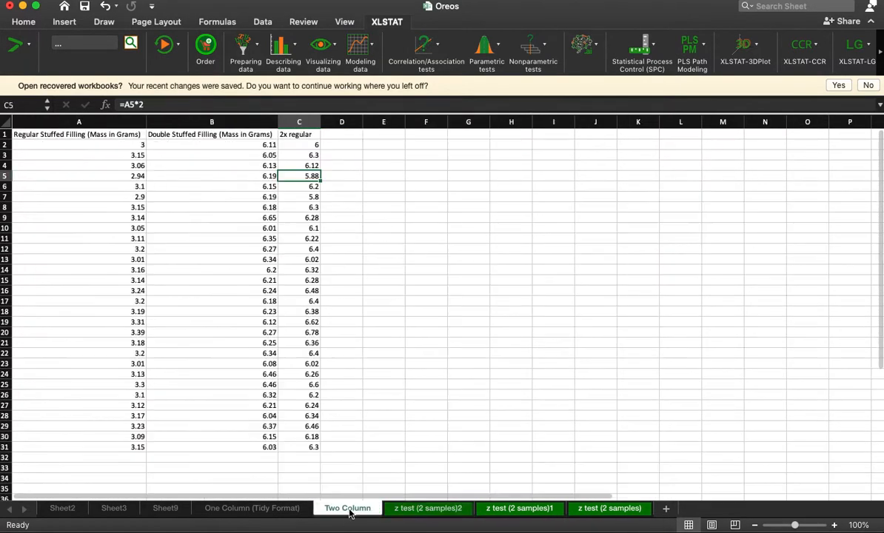
{"action": "left_click", "coordinate": [255, 509]}
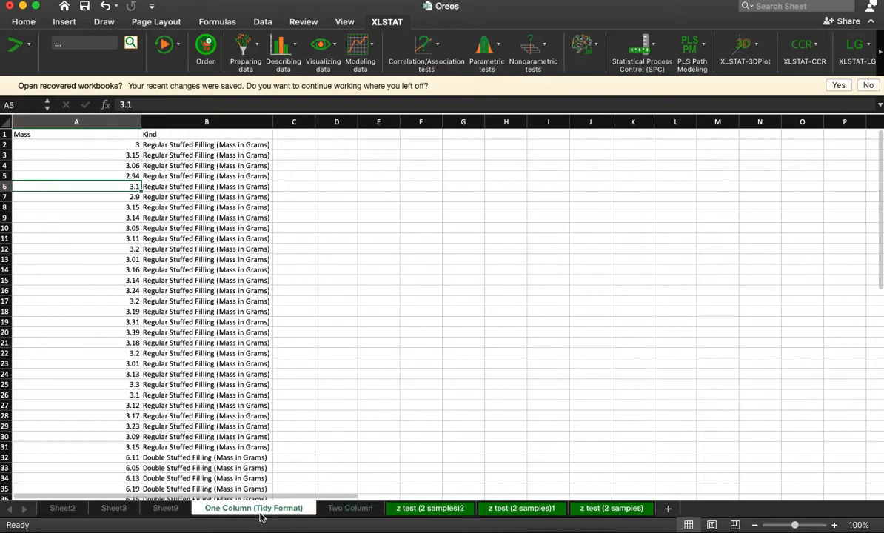
{"action": "left_click", "coordinate": [198, 259]}
{"action": "scroll", "coordinate": [201, 276], "scroll_direction": "down", "scroll_amount": 5}
{"action": "scroll", "coordinate": [200, 279], "scroll_direction": "up", "scroll_amount": 5}
Step: Start another two-sample t-test and z-test with the data format set to One column per variable
{"action": "left_click", "coordinate": [485, 50]}
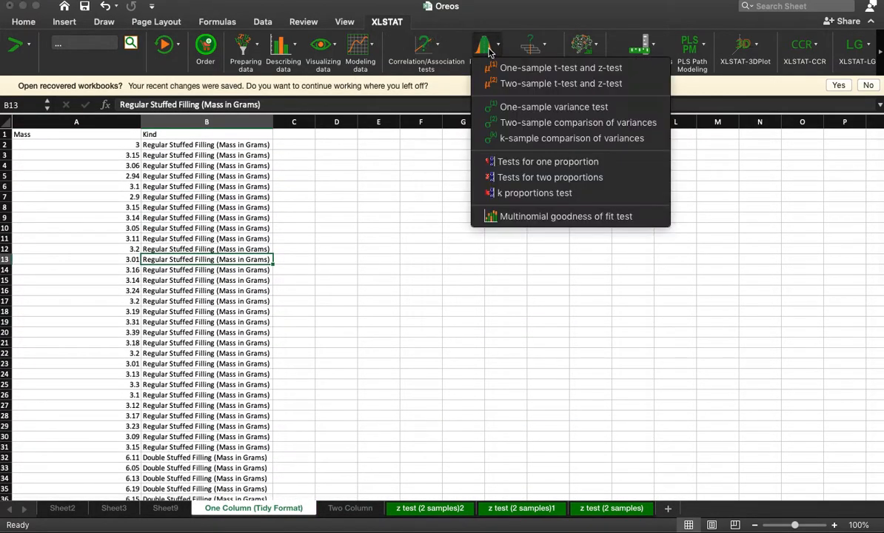
{"action": "left_click", "coordinate": [533, 84]}
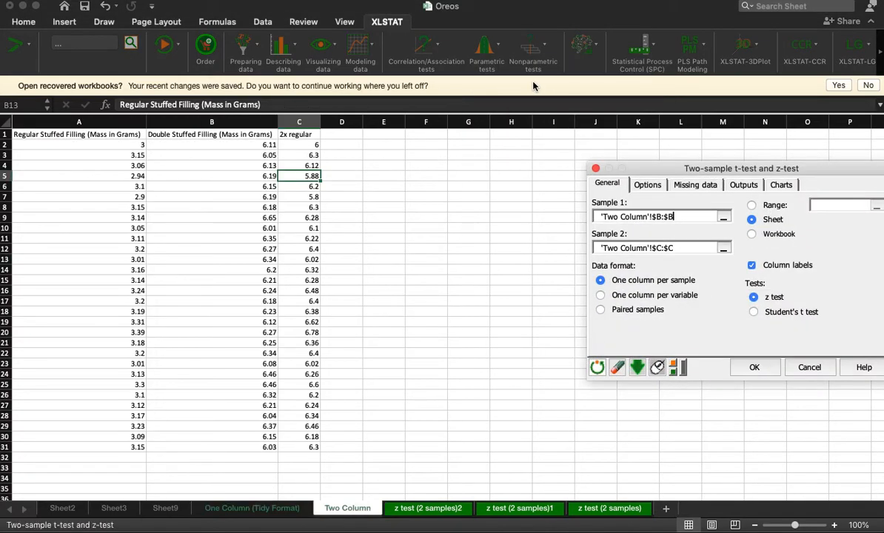
{"action": "left_click", "coordinate": [655, 295]}
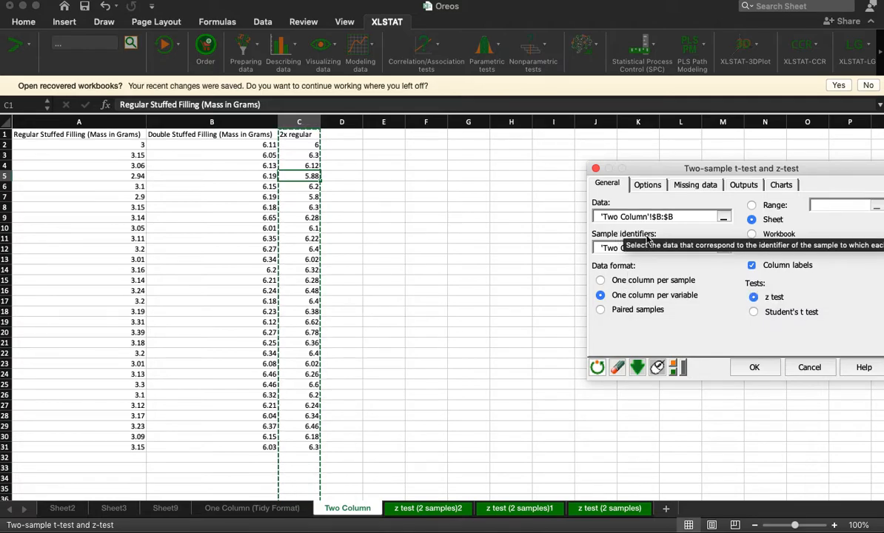
{"action": "left_click", "coordinate": [650, 282]}
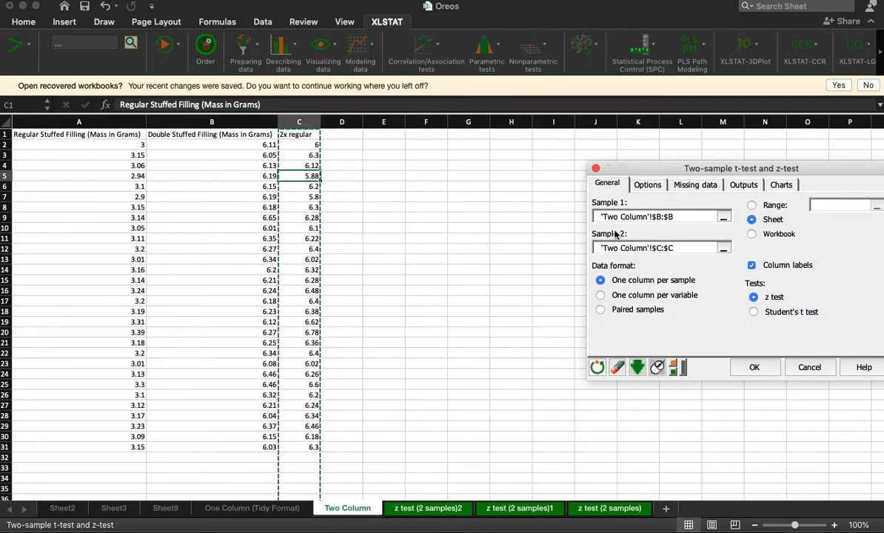
{"action": "left_click", "coordinate": [642, 296]}
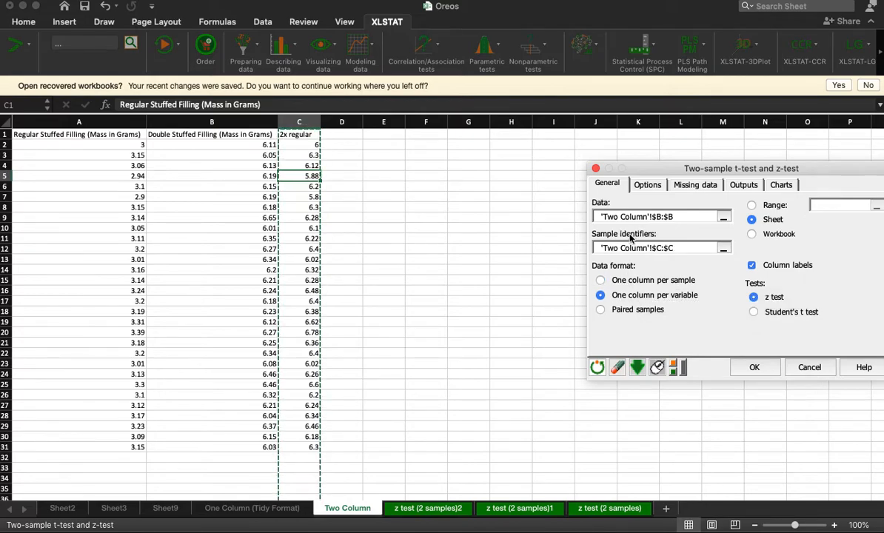
Step: Replace the test's Data range with the Mass column A of the One Column (Tidy Format) sheet
{"action": "left_click_drag", "start_coordinate": [689, 217], "coordinate": [622, 216]}
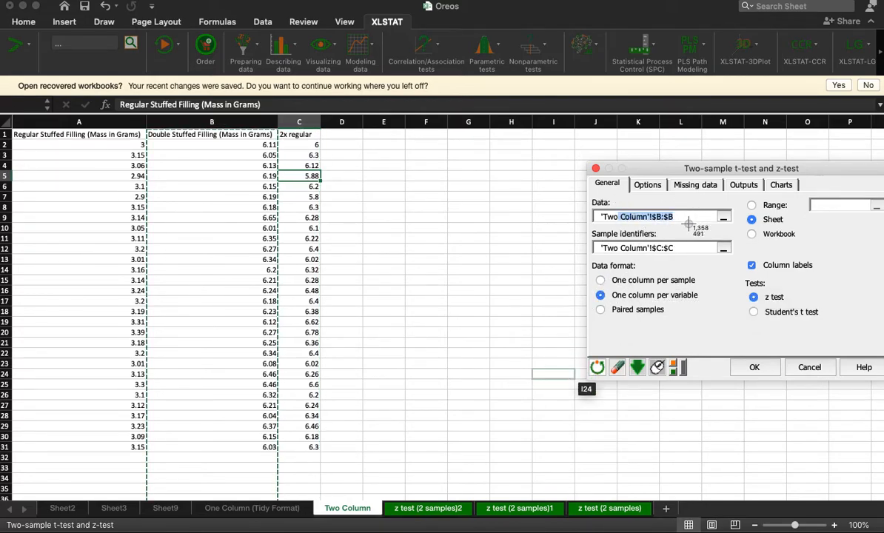
{"action": "key", "text": "BackSpace"}
{"action": "key", "text": "BackSpace"}
{"action": "key", "text": "BackSpace"}
{"action": "key", "text": "BackSpace"}
{"action": "key", "text": "BackSpace"}
{"action": "key", "text": "BackSpace"}
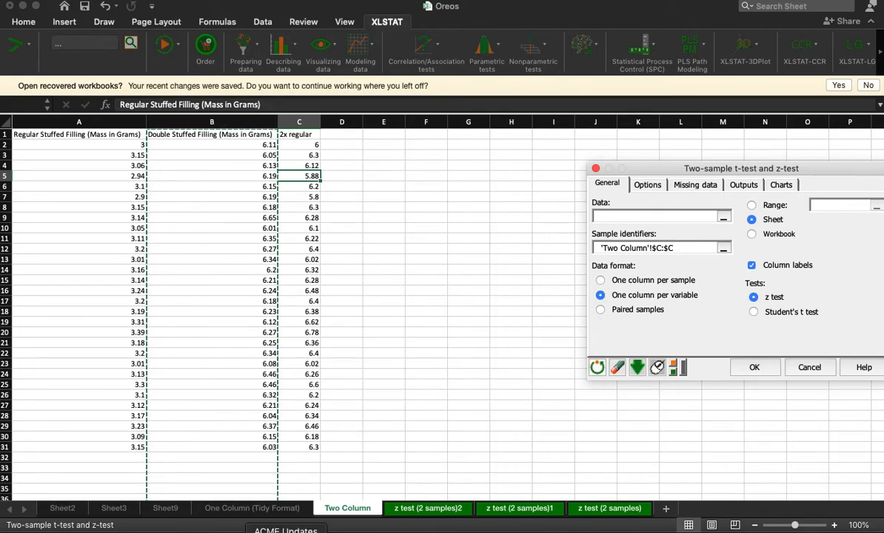
{"action": "left_click", "coordinate": [280, 511]}
{"action": "left_click", "coordinate": [70, 123]}
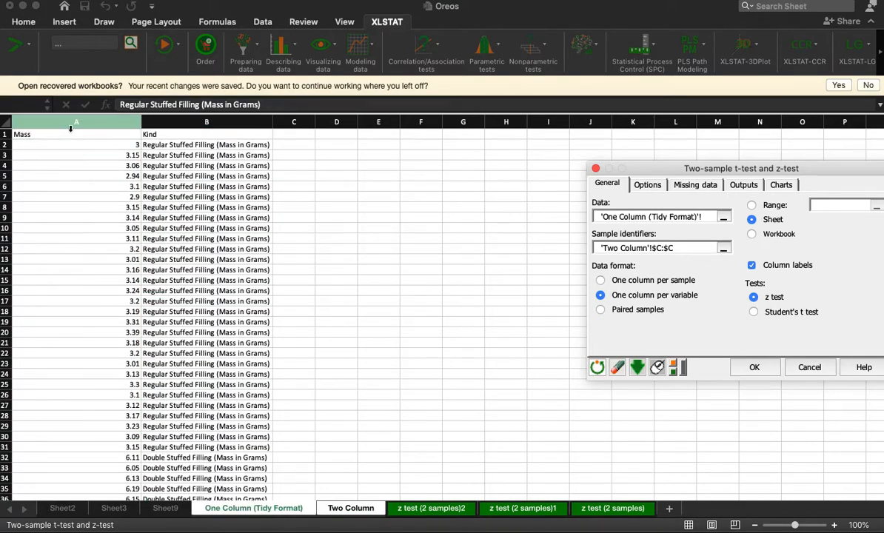
Step: Set the Sample identifiers to the Kind column B of the One Column (Tidy Format) sheet
{"action": "left_click", "coordinate": [684, 244]}
{"action": "left_click", "coordinate": [293, 174]}
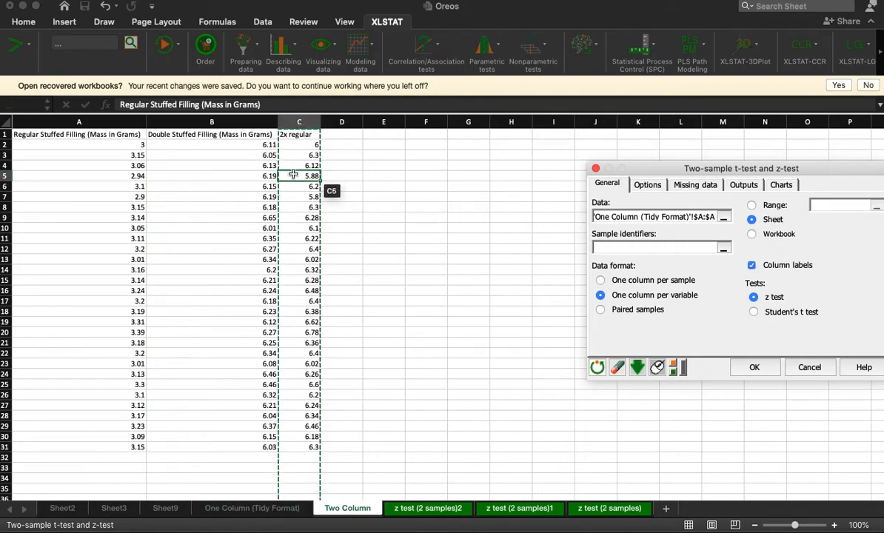
{"action": "left_click", "coordinate": [289, 509]}
{"action": "left_click", "coordinate": [232, 122]}
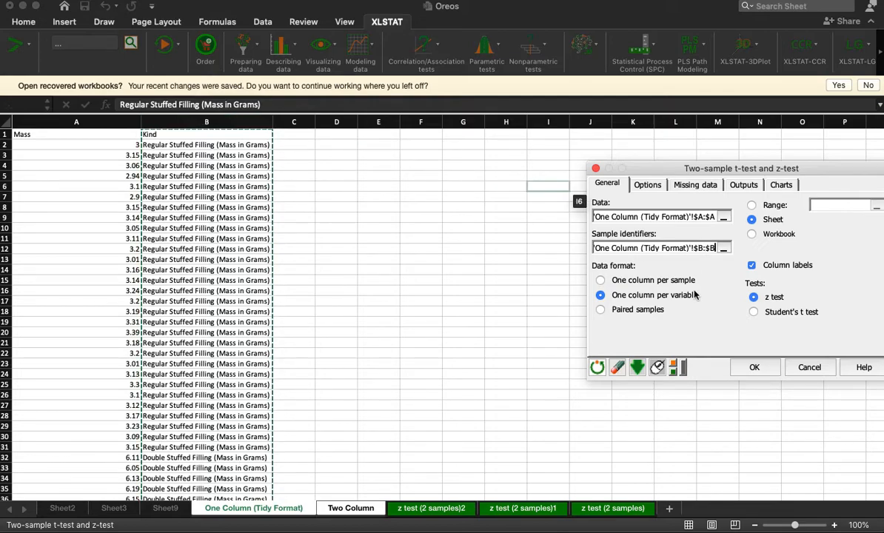
Step: Check the alternative hypothesis option and run the z-test on the tidy-format data
{"action": "left_click", "coordinate": [648, 185]}
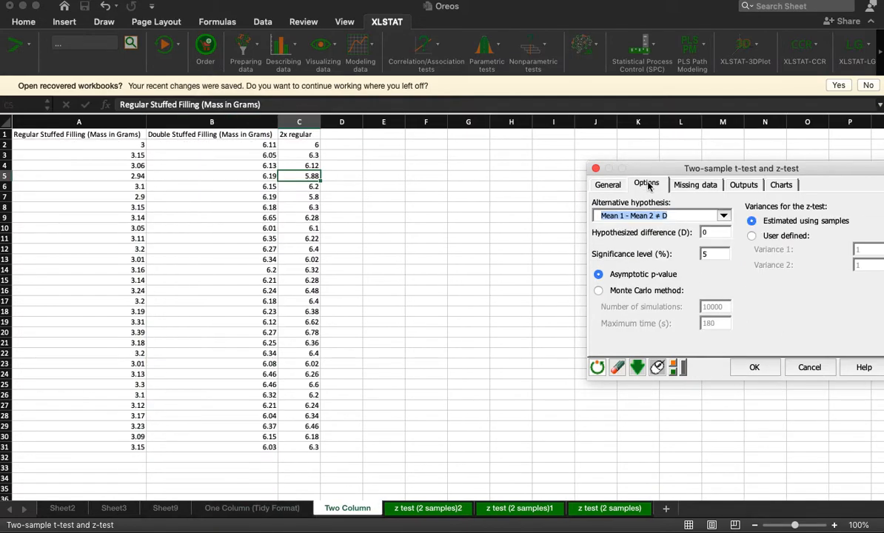
{"action": "left_click", "coordinate": [609, 184]}
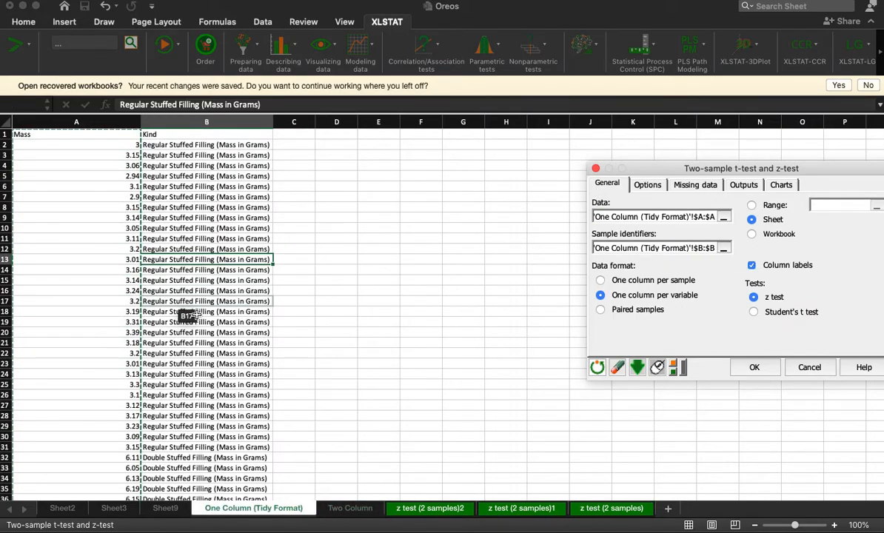
{"action": "left_click", "coordinate": [755, 367]}
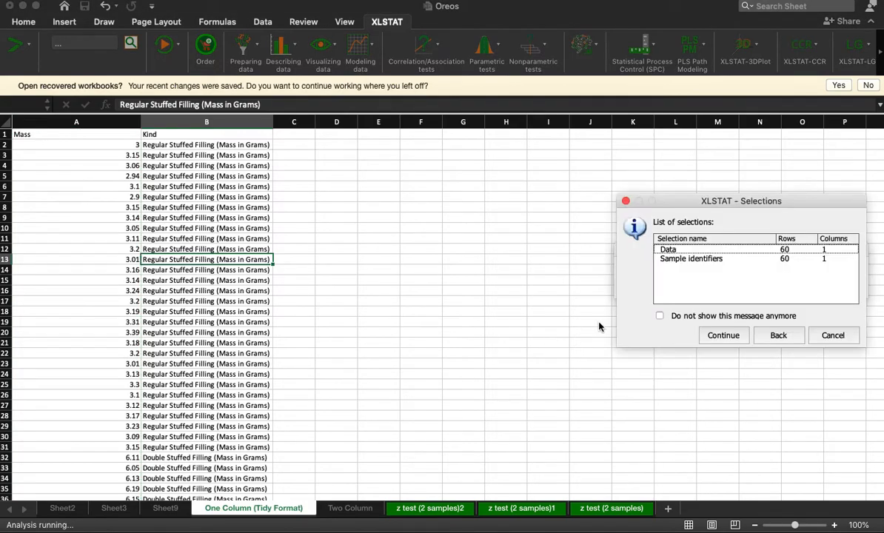
{"action": "left_click", "coordinate": [724, 335]}
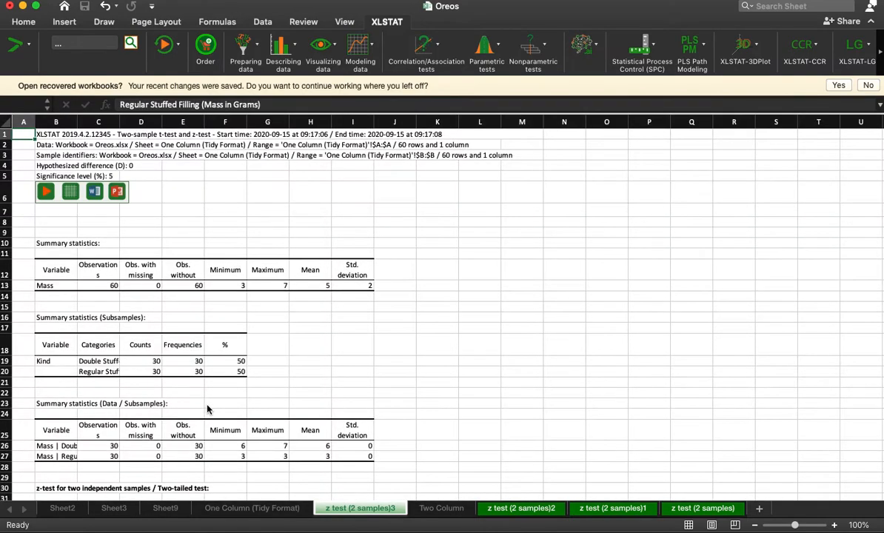
Step: Review the tidy-format z-test results and box plots, and revisit the One Column (Tidy Format) and Two Column data sheets
{"action": "scroll", "coordinate": [207, 407], "scroll_direction": "down", "scroll_amount": 5}
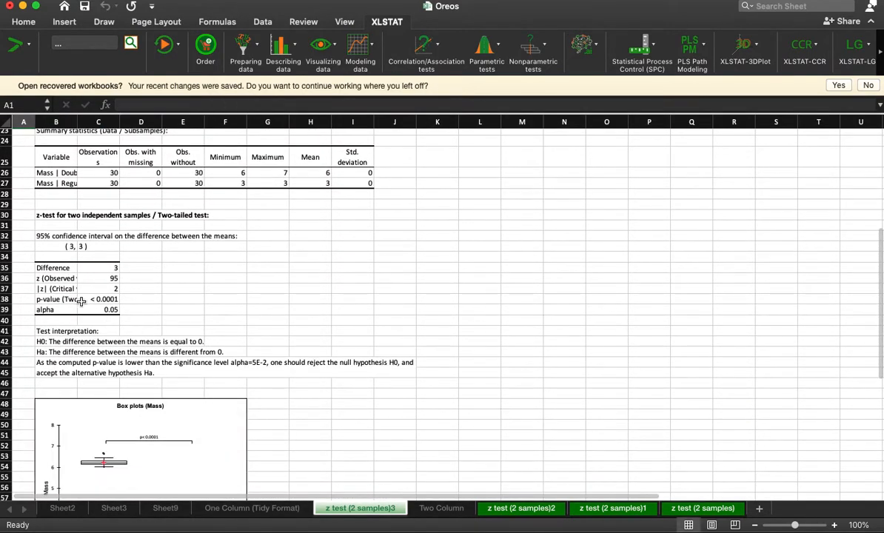
{"action": "scroll", "coordinate": [150, 358], "scroll_direction": "down", "scroll_amount": 3}
{"action": "scroll", "coordinate": [150, 358], "scroll_direction": "down", "scroll_amount": 2}
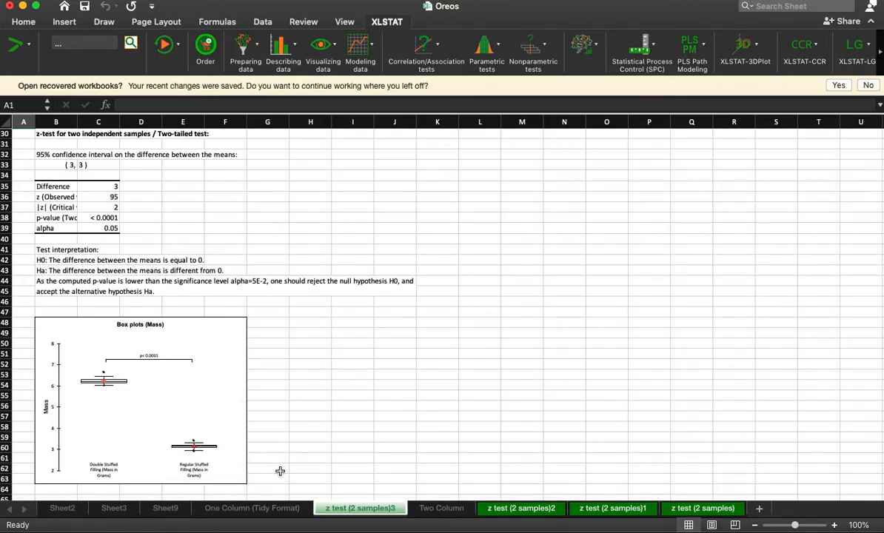
{"action": "left_click", "coordinate": [269, 511]}
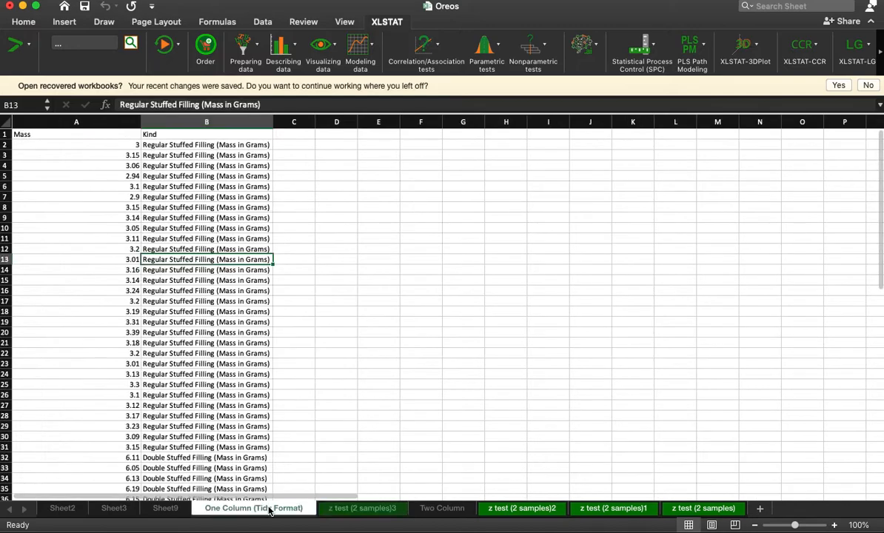
{"action": "left_click", "coordinate": [454, 511]}
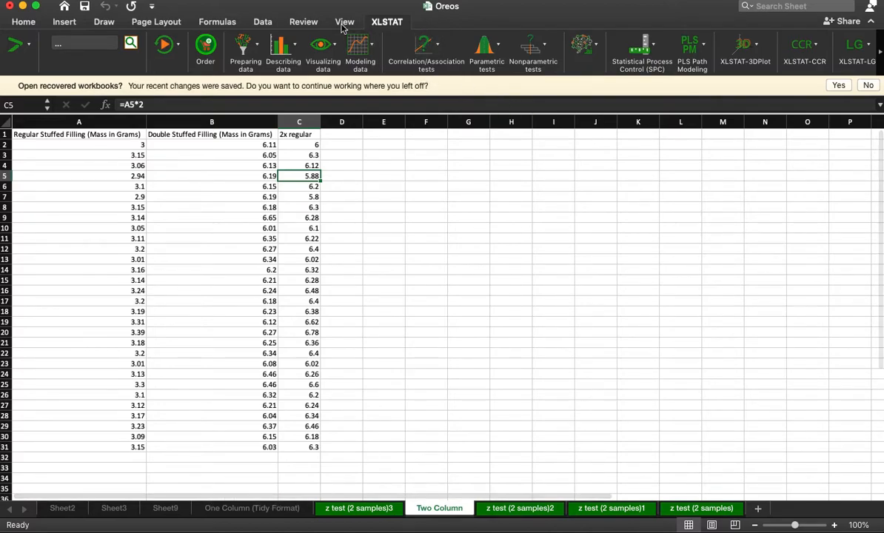
{"action": "left_click", "coordinate": [264, 23]}
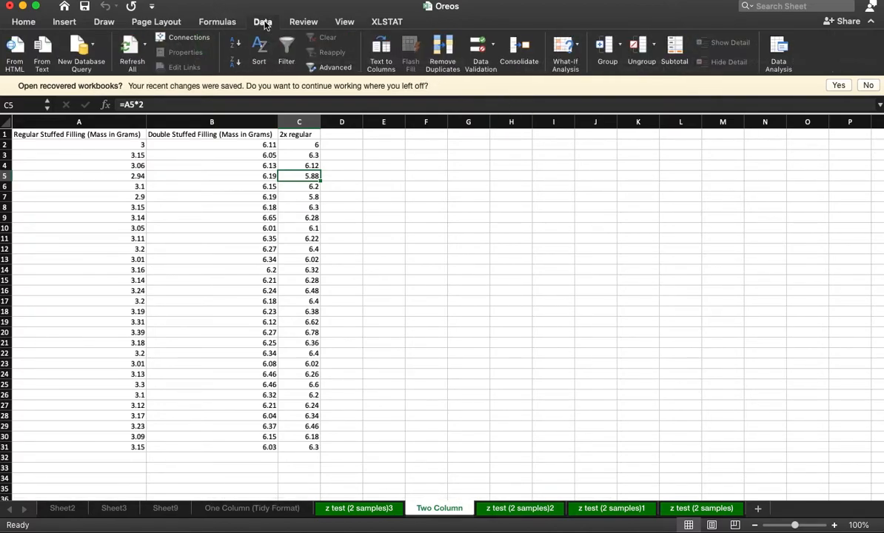
{"action": "left_click", "coordinate": [780, 47]}
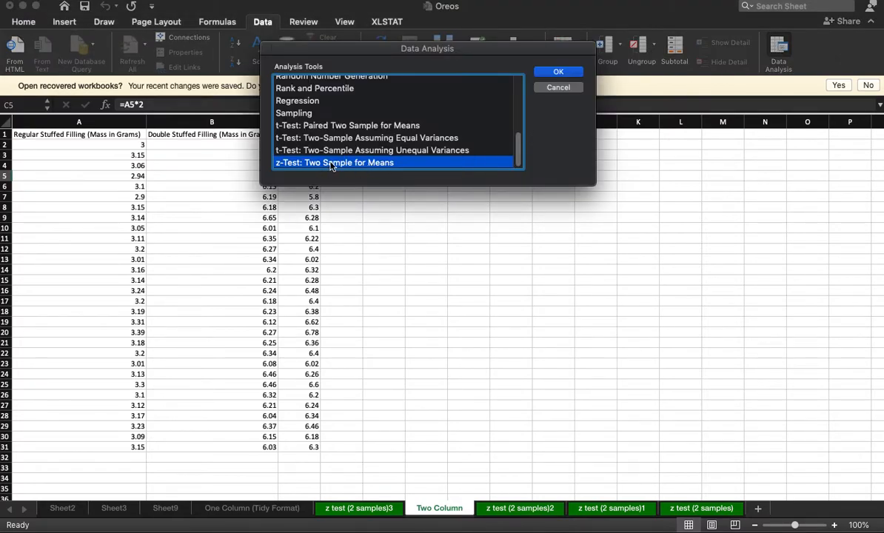
{"action": "left_click", "coordinate": [558, 73]}
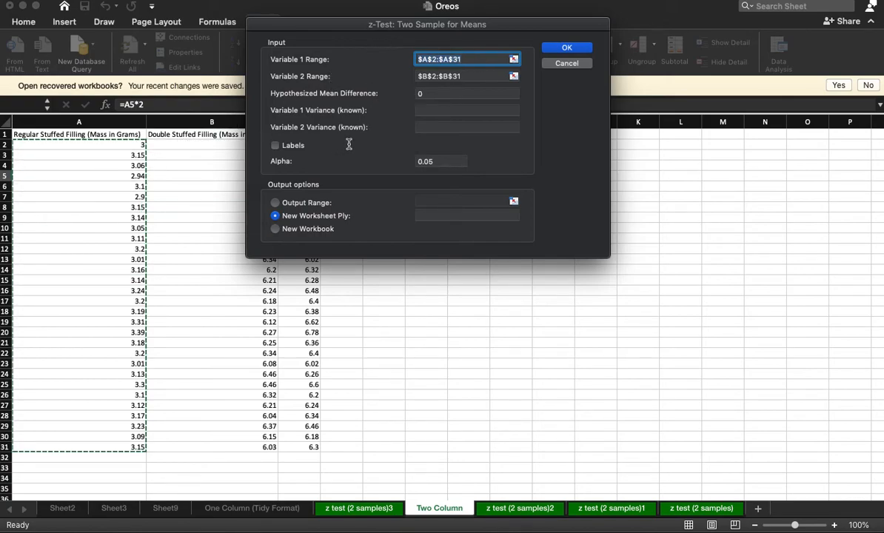
{"action": "left_click", "coordinate": [435, 74]}
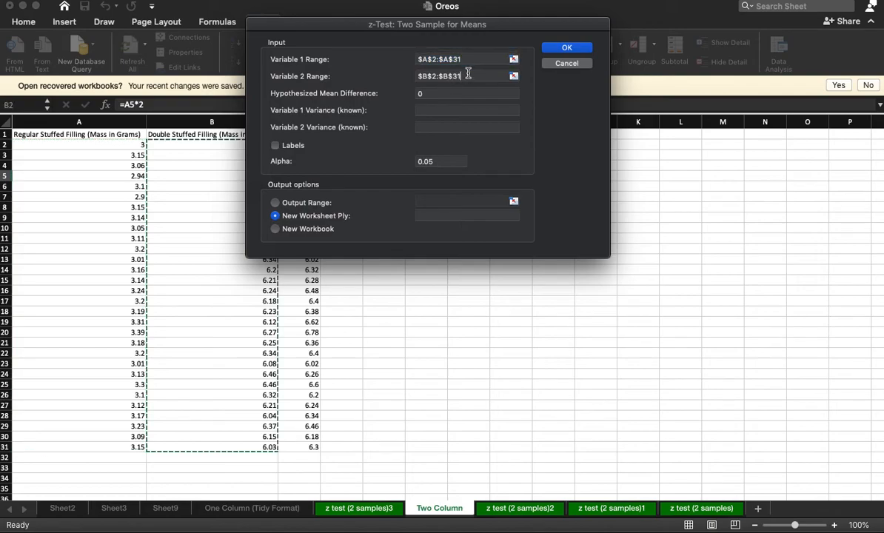
{"action": "left_click", "coordinate": [434, 111]}
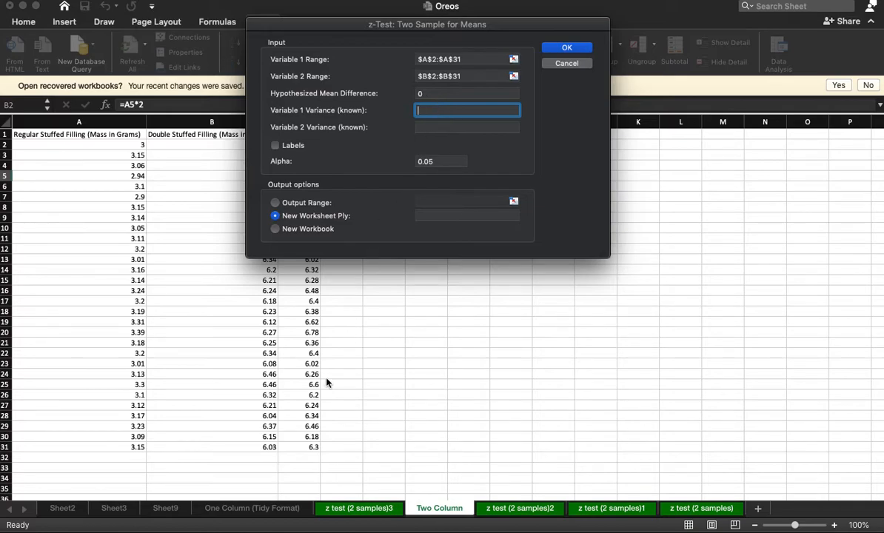
{"action": "left_click", "coordinate": [561, 65]}
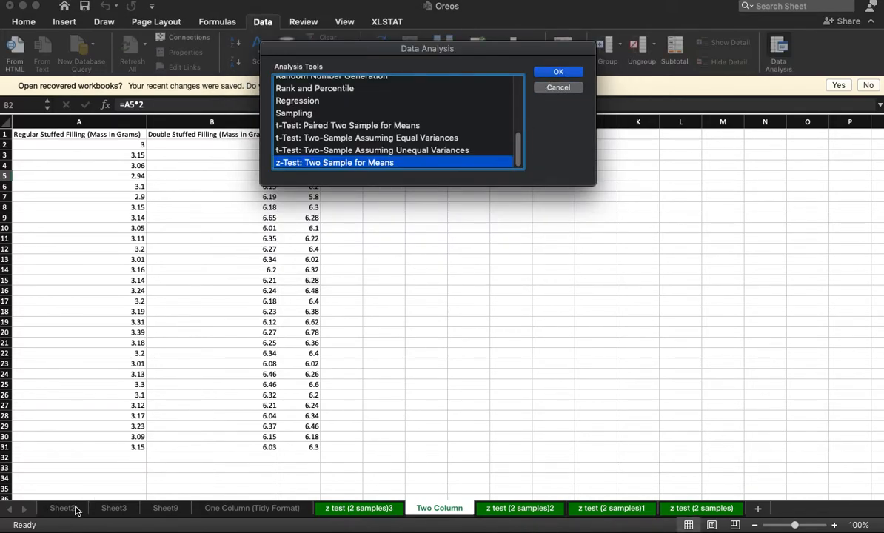
{"action": "left_click", "coordinate": [571, 89]}
Step: Copy the two filling-mass standard deviations C4:C5 from Sheet3's pivot table to F10 on the One Column (Tidy Format) sheet
{"action": "left_click", "coordinate": [164, 508]}
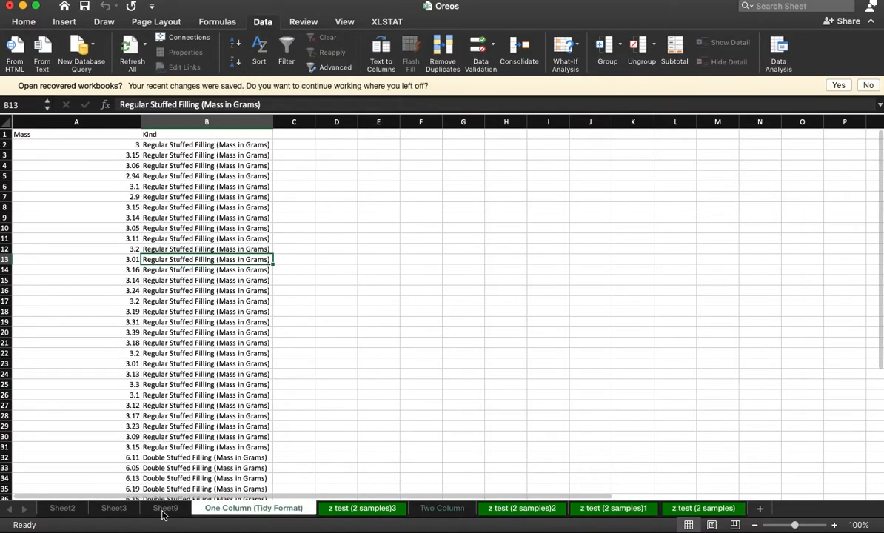
{"action": "left_click", "coordinate": [113, 509]}
{"action": "left_click_drag", "start_coordinate": [232, 165], "coordinate": [235, 176]}
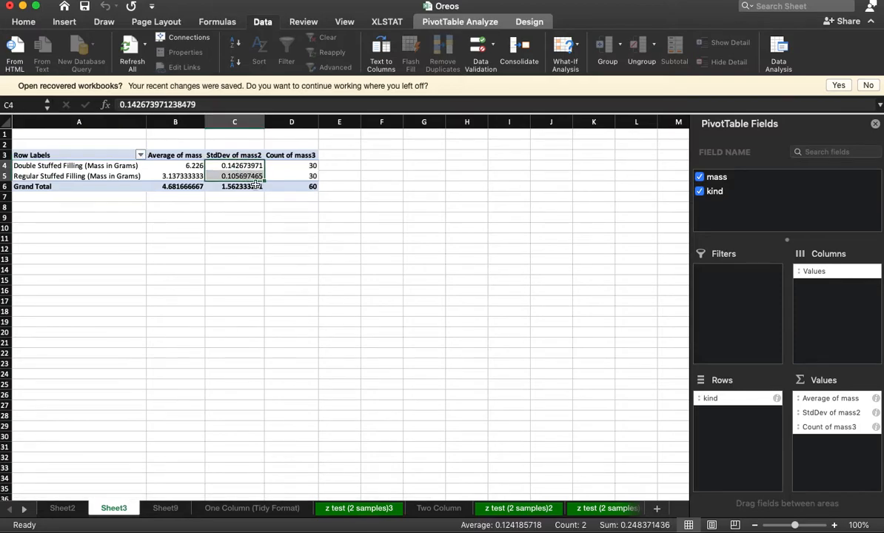
{"action": "key", "text": "super+c"}
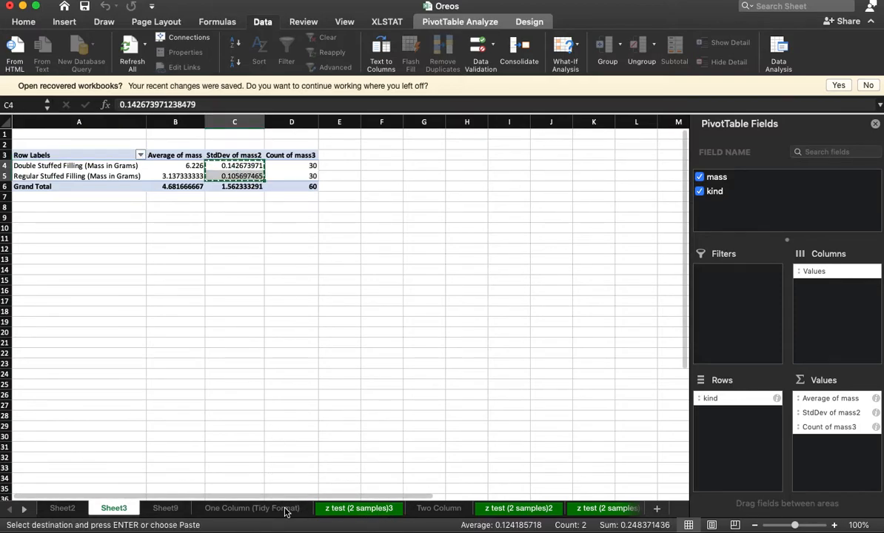
{"action": "left_click", "coordinate": [285, 509]}
{"action": "left_click", "coordinate": [418, 228]}
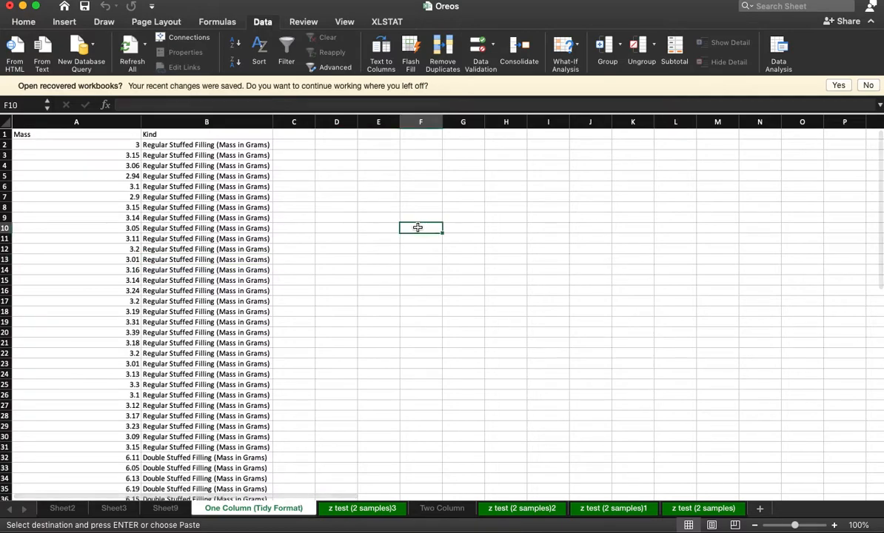
{"action": "key", "text": "super+v"}
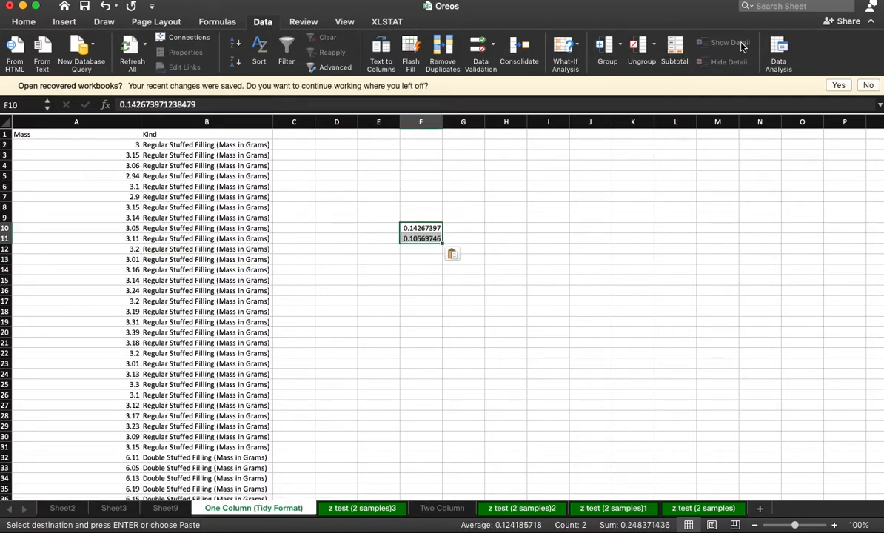
Step: Set up a z-Test: Two Sample for Means with known variances .105 and .142, and try to run it
{"action": "left_click", "coordinate": [770, 57]}
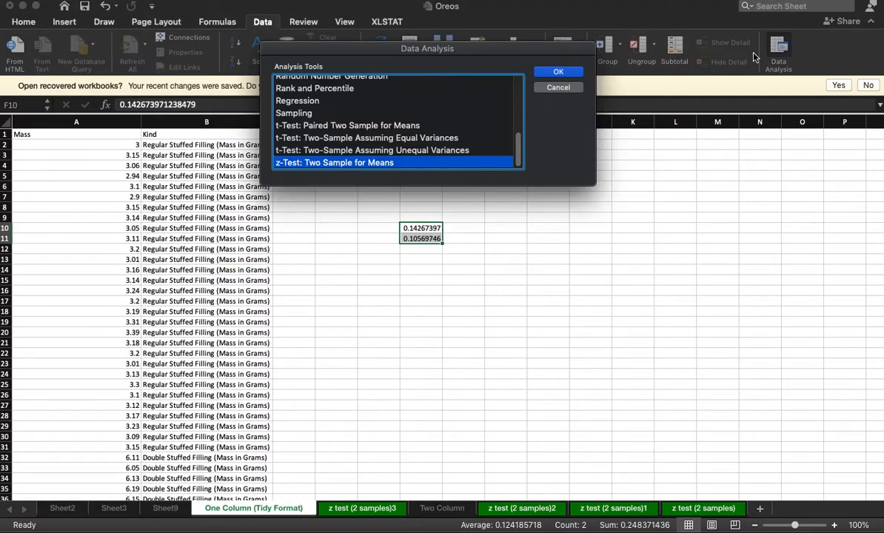
{"action": "left_click", "coordinate": [559, 74]}
{"action": "left_click_drag", "start_coordinate": [448, 102], "coordinate": [271, 150]}
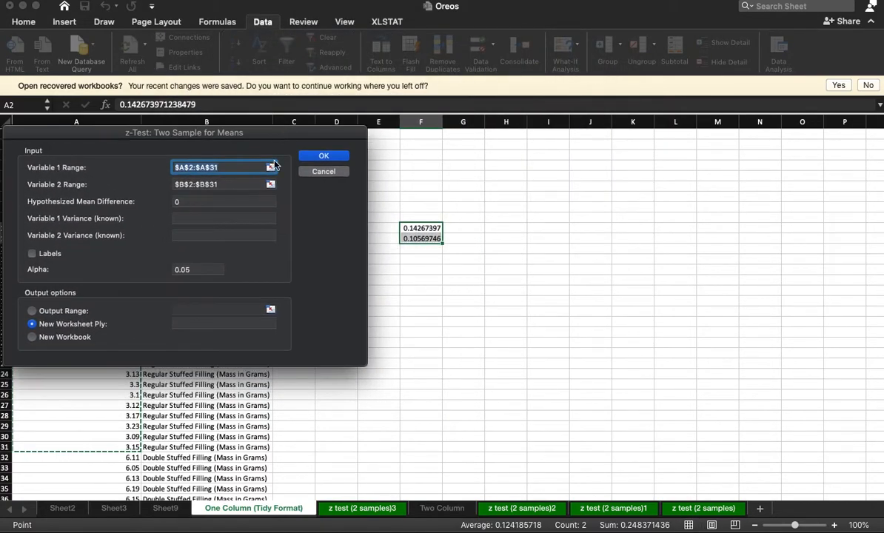
{"action": "left_click", "coordinate": [206, 219]}
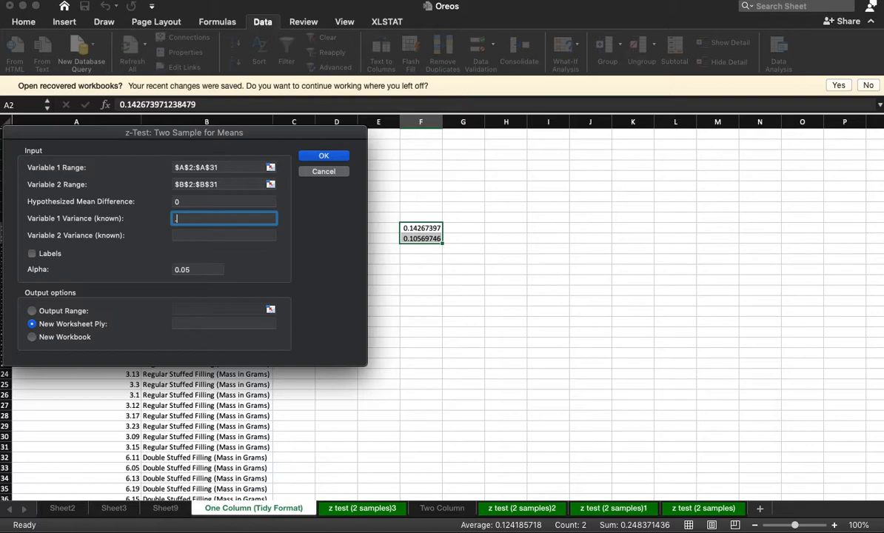
{"action": "type", "text": ".105"}
{"action": "key", "text": "Tab"}
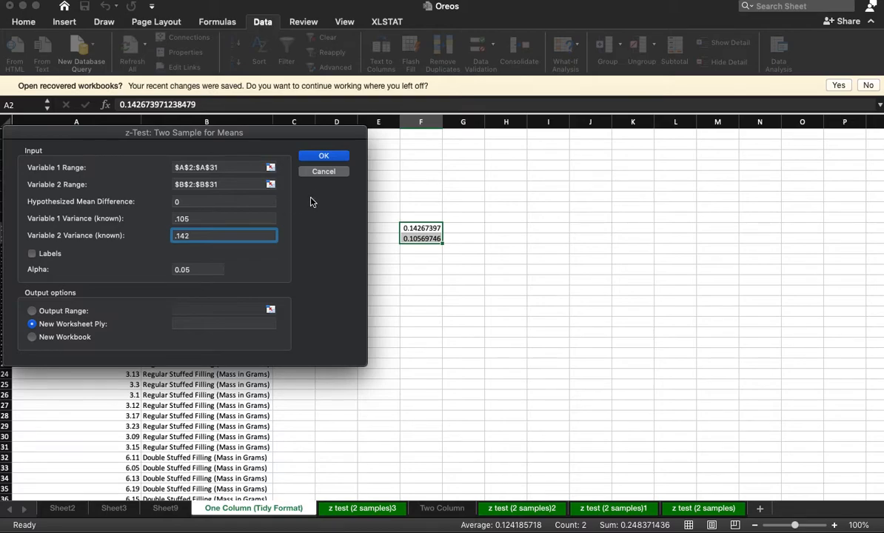
{"action": "left_click", "coordinate": [325, 156]}
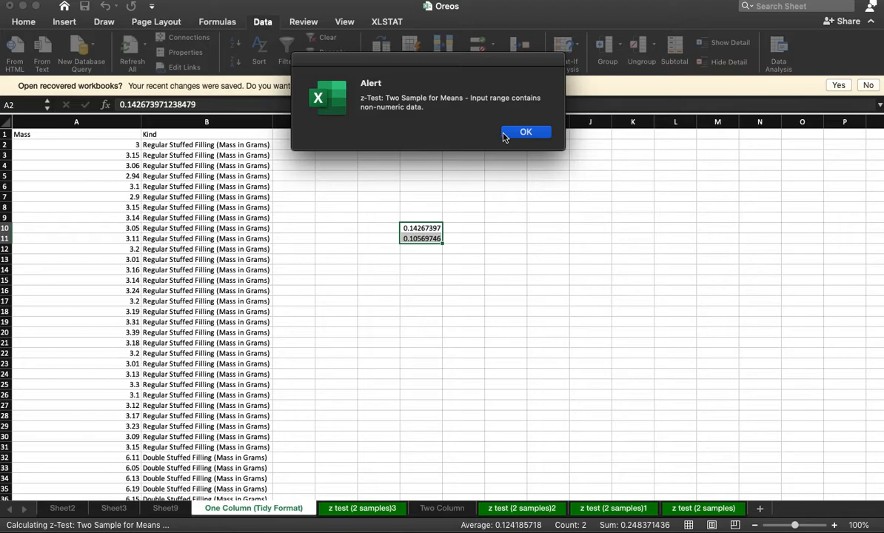
{"action": "left_click", "coordinate": [525, 133]}
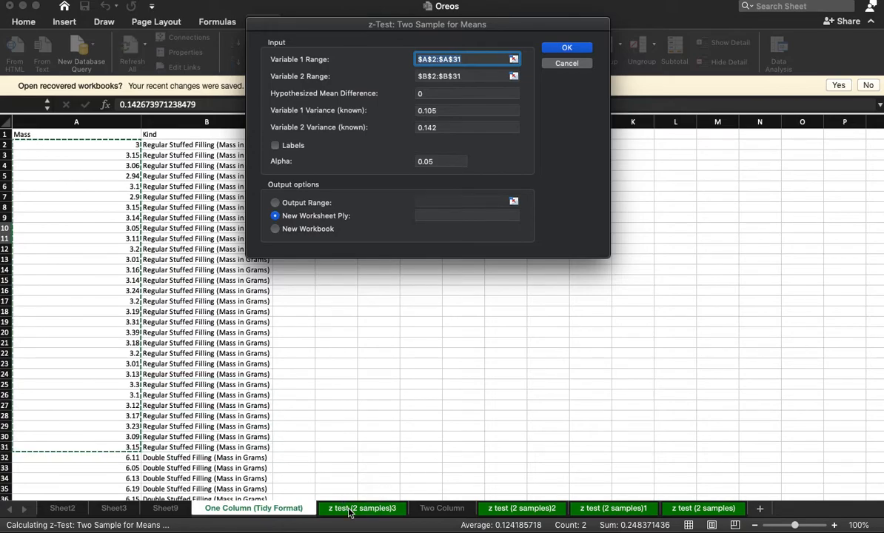
Step: Set the variable ranges to A2:A31 and B2:B31 of the Two Column sheet and run the z-test to a new worksheet
{"action": "left_click", "coordinate": [439, 510]}
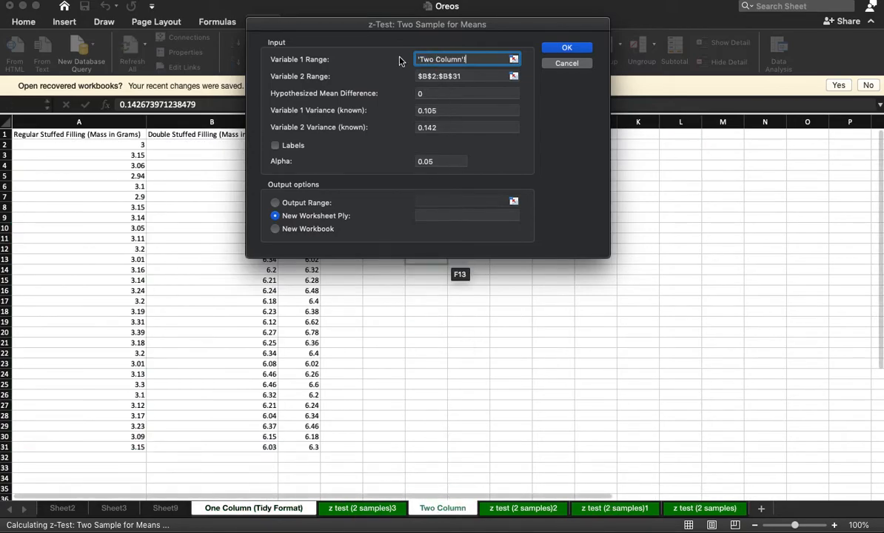
{"action": "left_click_drag", "start_coordinate": [111, 143], "coordinate": [114, 448]}
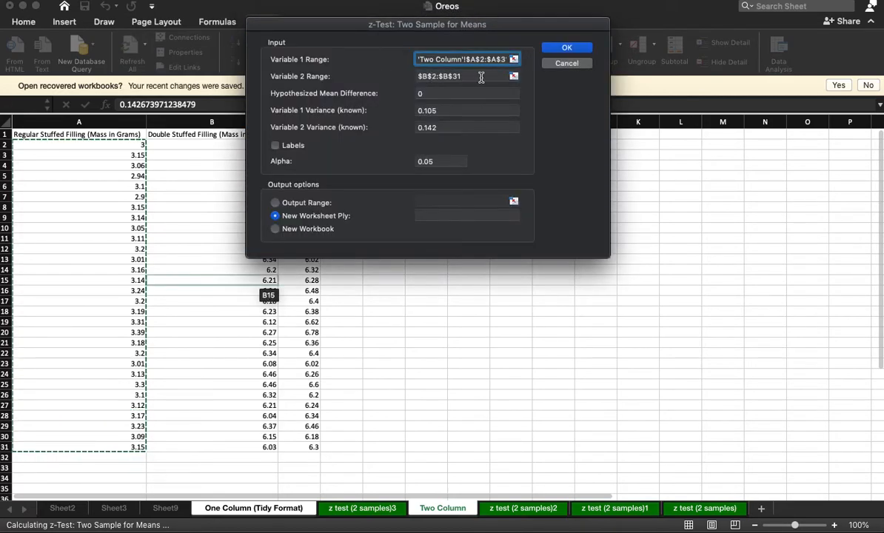
{"action": "left_click", "coordinate": [449, 77]}
{"action": "left_click", "coordinate": [442, 508]}
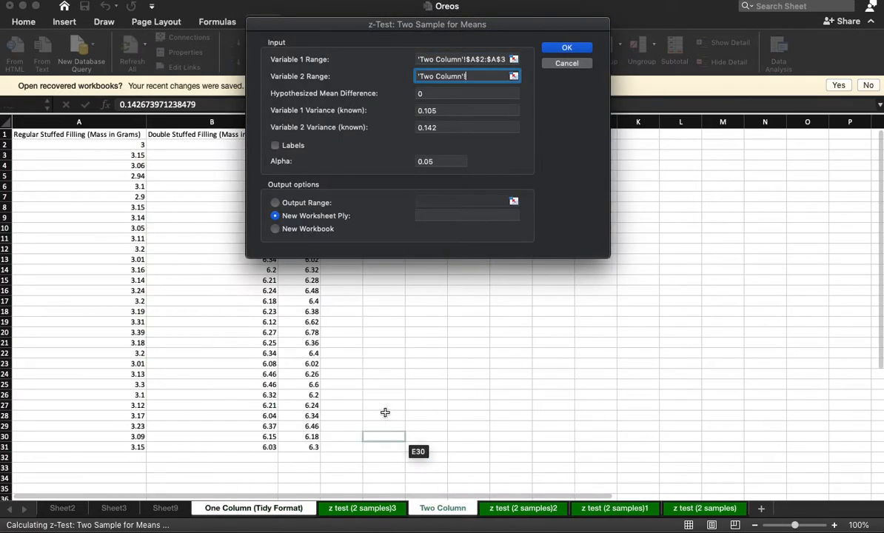
{"action": "left_click_drag", "start_coordinate": [178, 146], "coordinate": [207, 443]}
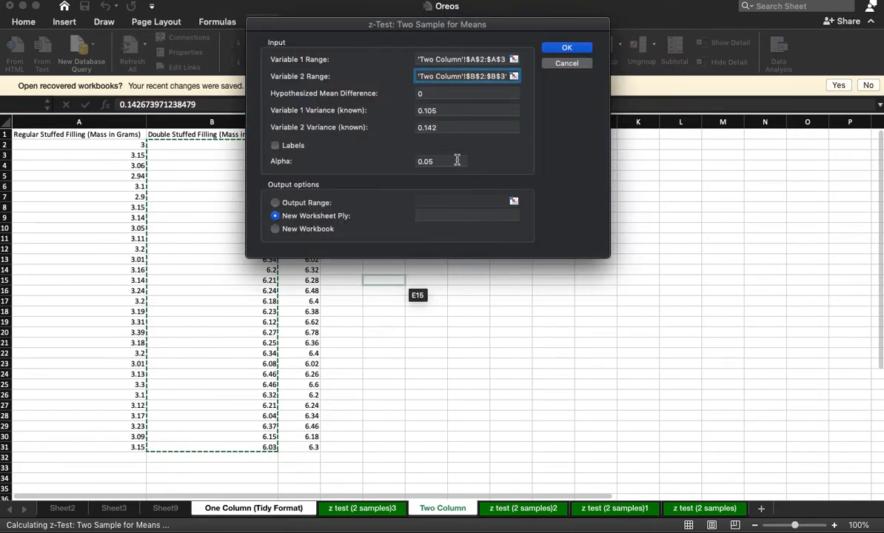
{"action": "left_click", "coordinate": [566, 49]}
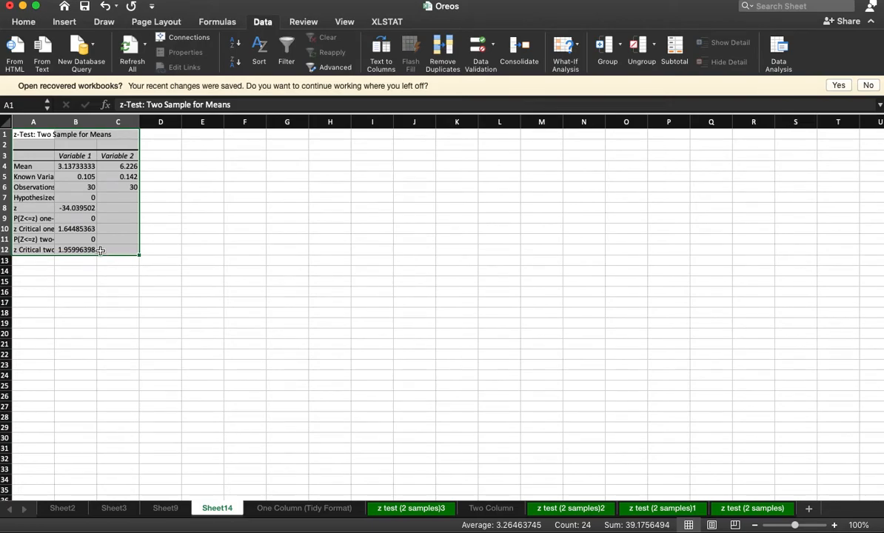
Step: Examine the z value on Sheet14 and the regular stuffed standard deviation on the z test (2 samples)1 sheet
{"action": "left_click", "coordinate": [97, 209]}
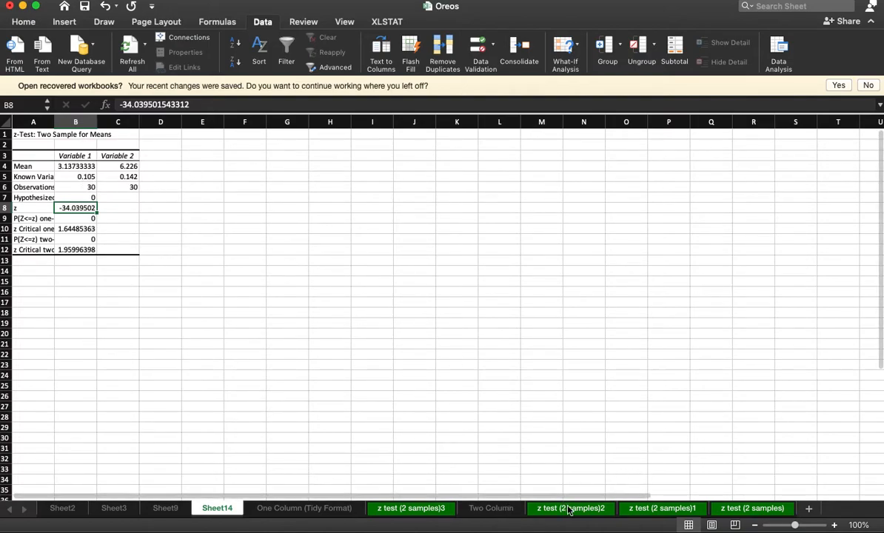
{"action": "left_click", "coordinate": [165, 294]}
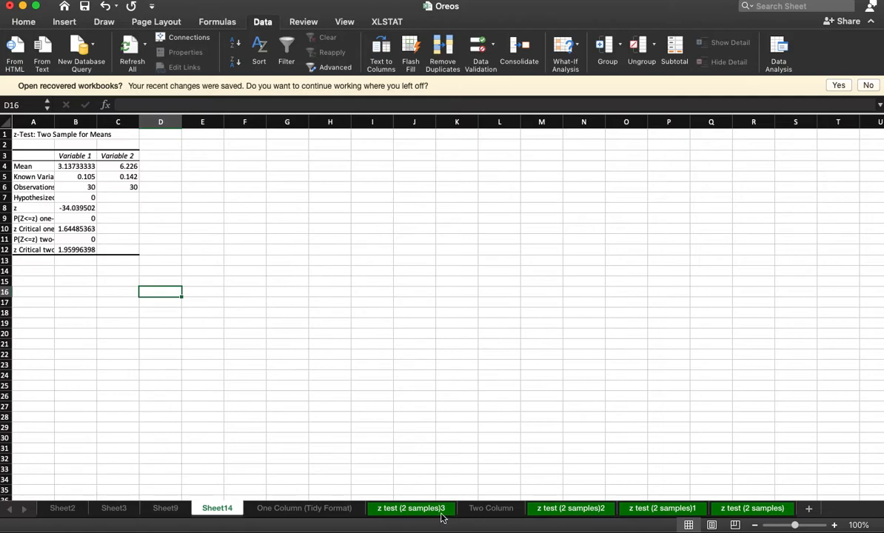
{"action": "left_click", "coordinate": [662, 508]}
{"action": "scroll", "coordinate": [302, 401], "scroll_direction": "up", "scroll_amount": 5}
{"action": "scroll", "coordinate": [302, 395], "scroll_direction": "up", "scroll_amount": 3}
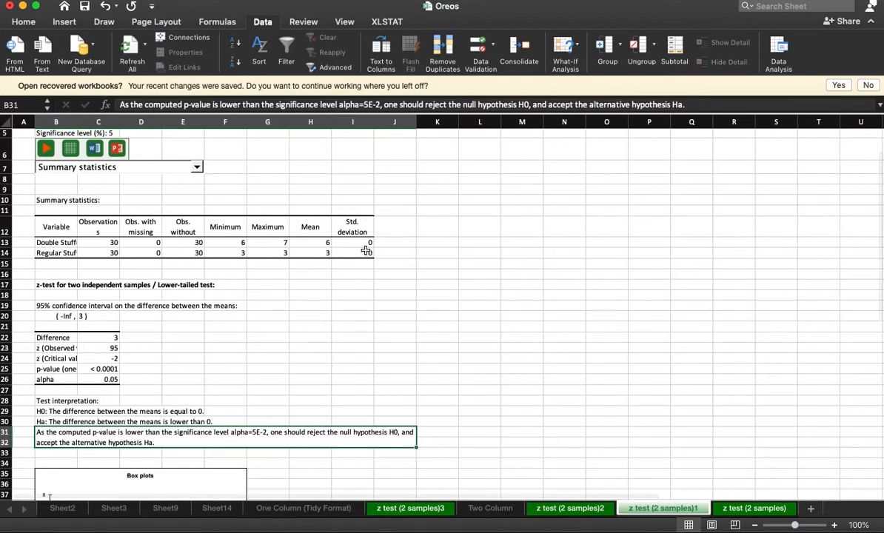
{"action": "left_click", "coordinate": [366, 252]}
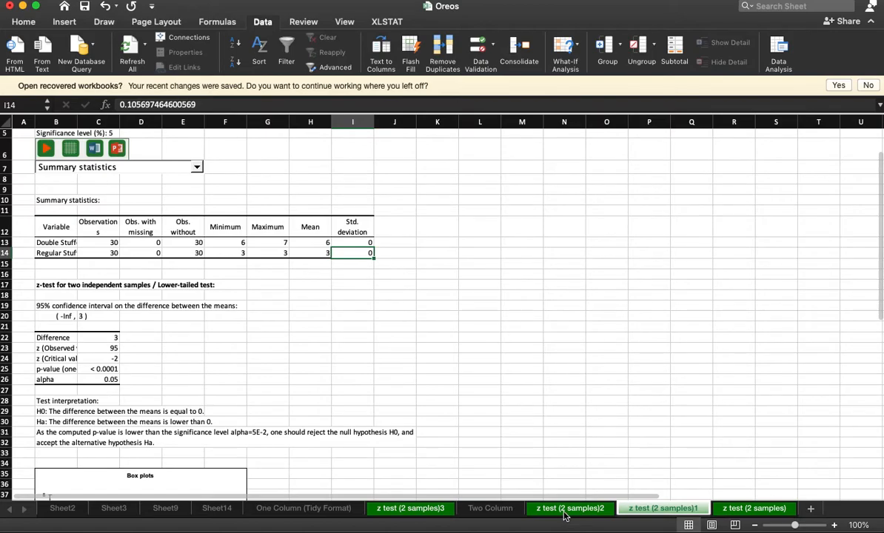
Step: Calculate the variances in G10 and G11 of the One Column (Tidy Format) sheet with =F10^2 and =F11^2
{"action": "left_click", "coordinate": [303, 508]}
{"action": "left_click", "coordinate": [456, 230]}
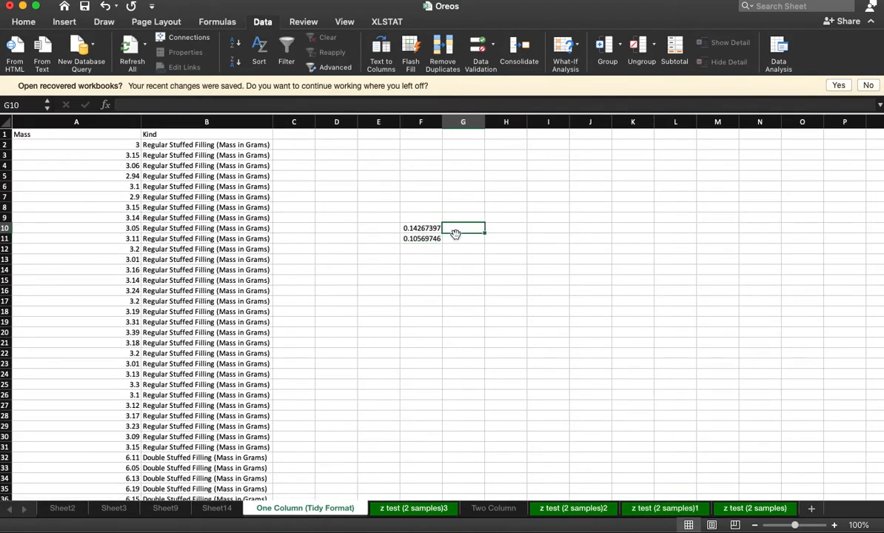
{"action": "type", "text": "="}
{"action": "key", "text": "Left"}
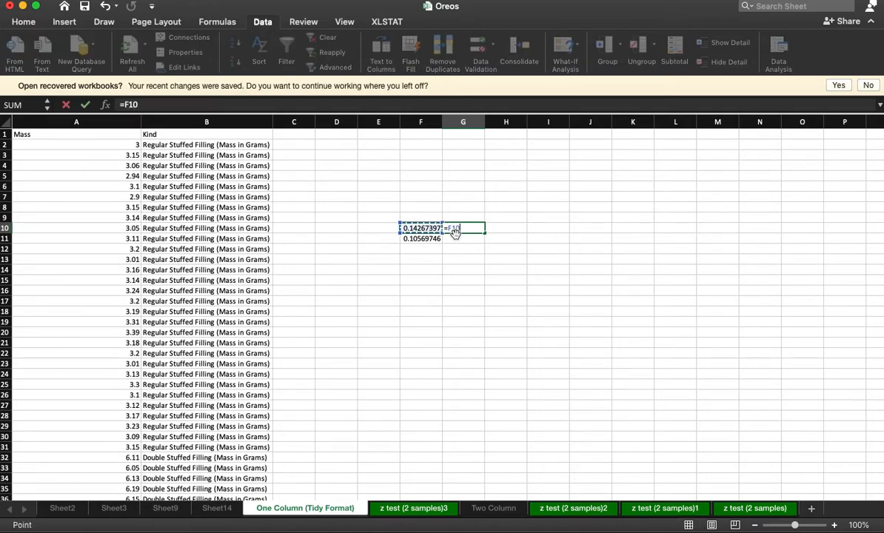
{"action": "type", "text": "^2"}
{"action": "key", "text": "Return"}
{"action": "type", "text": "="}
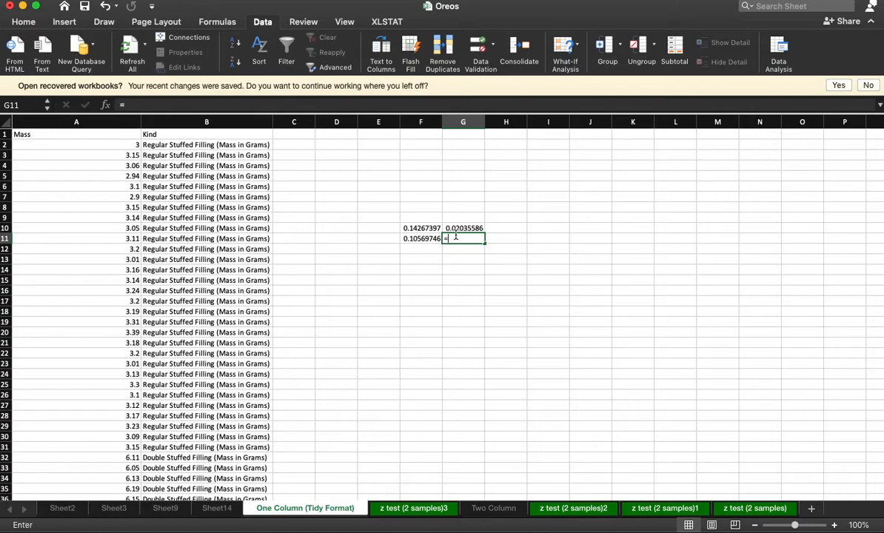
{"action": "left_click", "coordinate": [408, 236]}
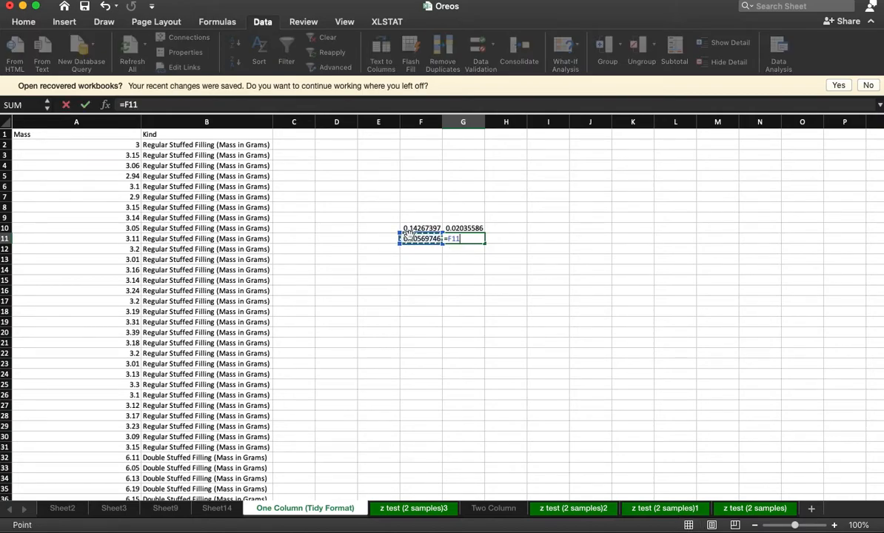
{"action": "type", "text": "^2"}
{"action": "key", "text": "Return"}
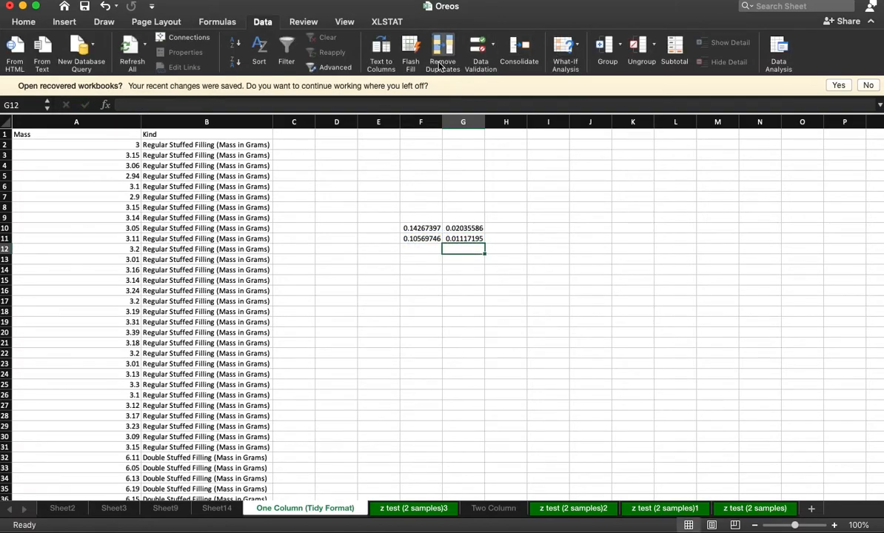
Step: Copy the variances from G10:G11 of the One Column (Tidy Format) sheet into H14:H15 of the Two Column sheet as values only
{"action": "left_click_drag", "start_coordinate": [463, 229], "coordinate": [469, 239]}
{"action": "key", "text": "super+c"}
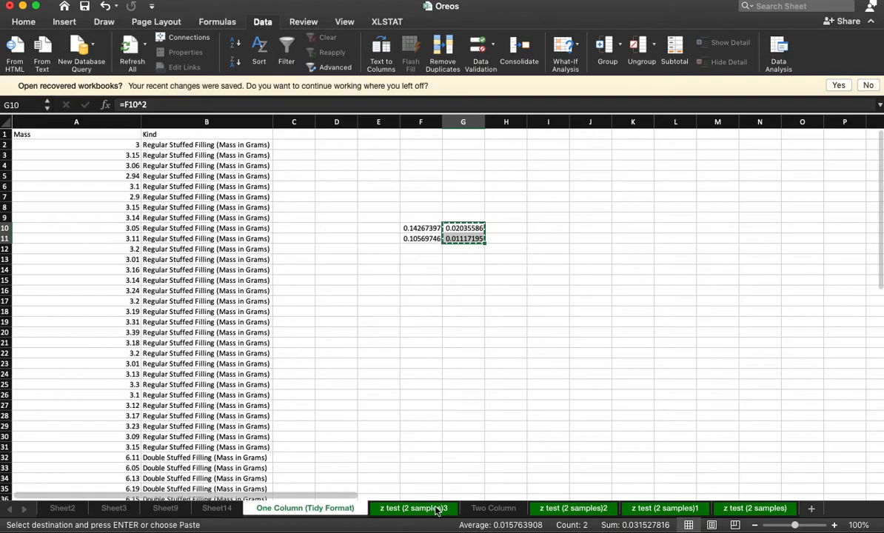
{"action": "left_click", "coordinate": [492, 508]}
{"action": "left_click", "coordinate": [510, 269]}
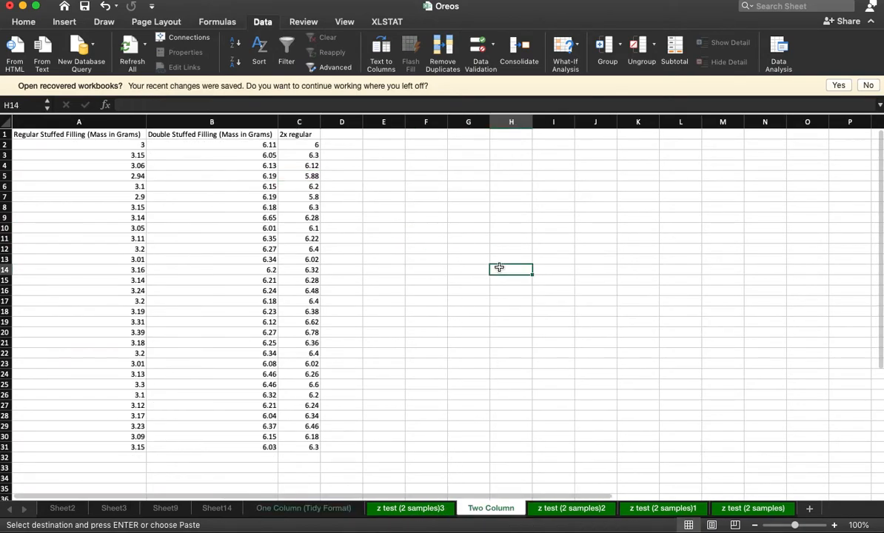
{"action": "key", "text": "super+v"}
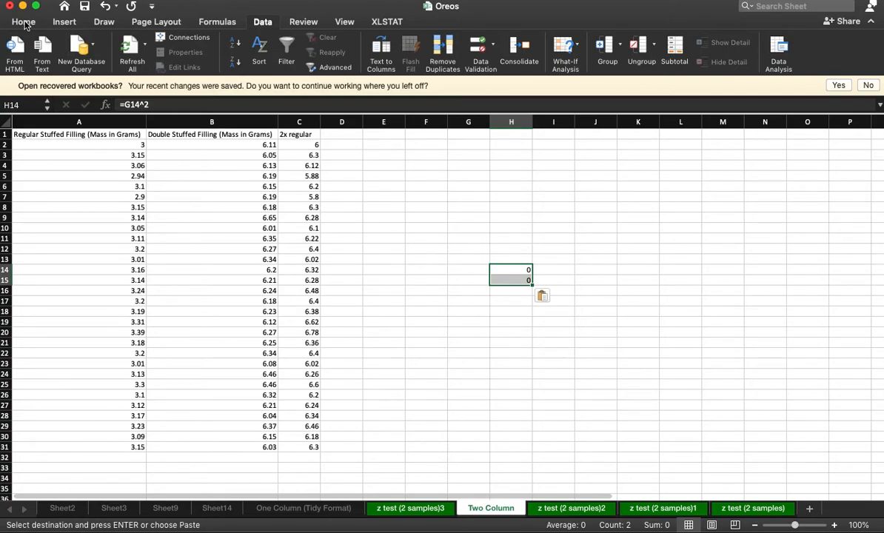
{"action": "left_click", "coordinate": [23, 22]}
{"action": "left_click", "coordinate": [30, 43]}
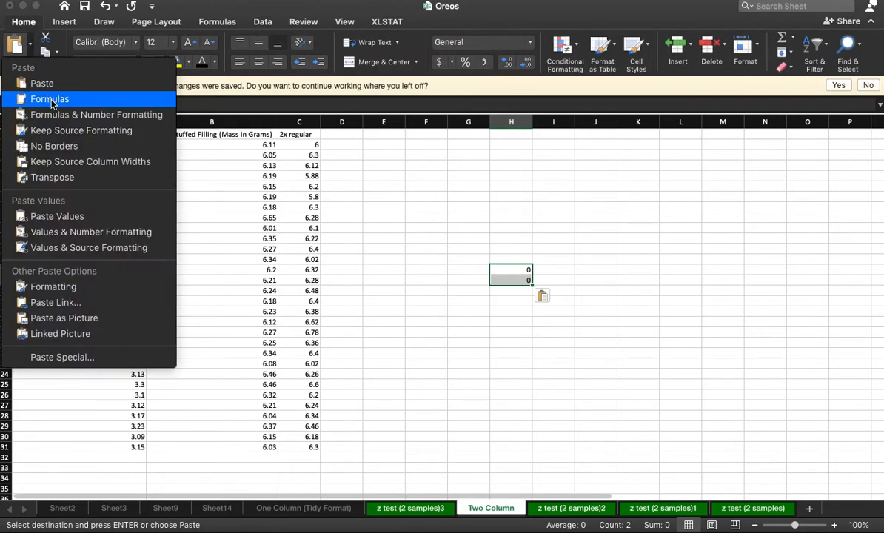
{"action": "left_click", "coordinate": [69, 216]}
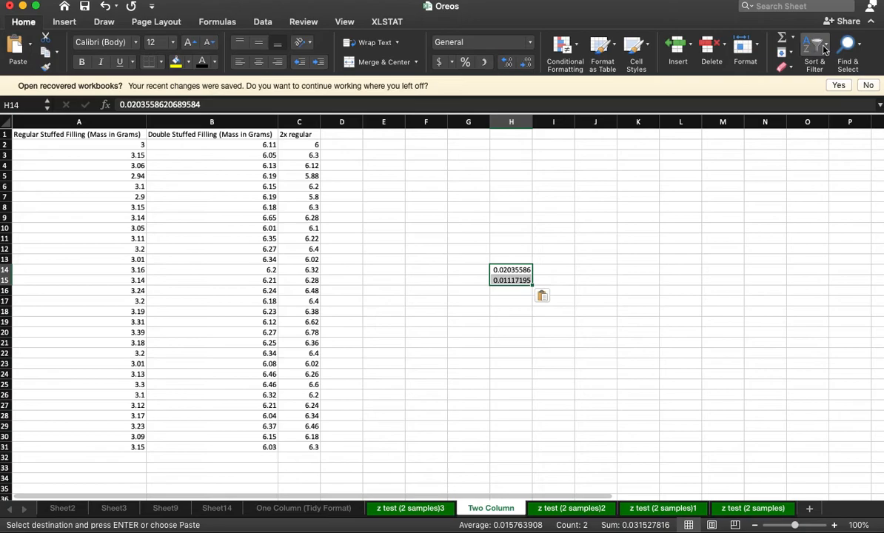
Step: Run the z-Test: Two Sample for Means to a new worksheet with known variances 0.0111 and 0.0203, and inspect the resulting z value
{"action": "left_click", "coordinate": [263, 23]}
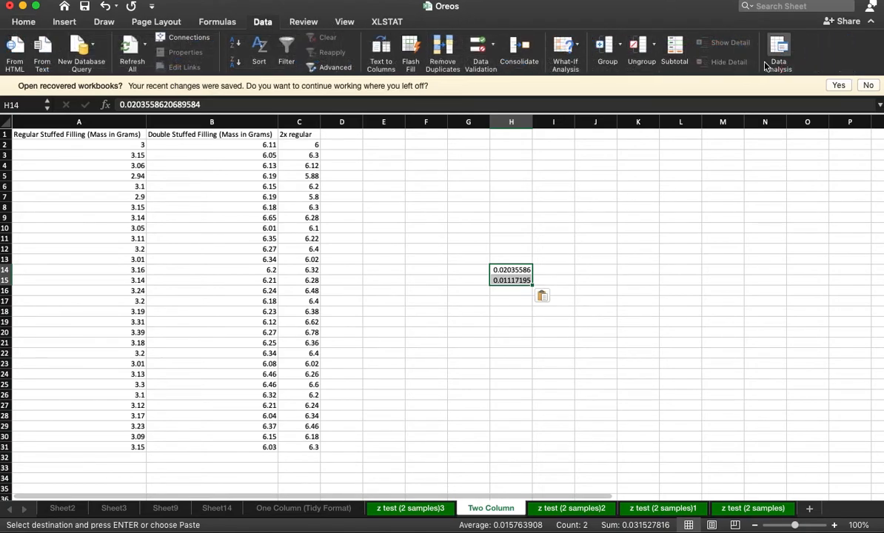
{"action": "left_click", "coordinate": [778, 53]}
{"action": "left_click", "coordinate": [558, 72]}
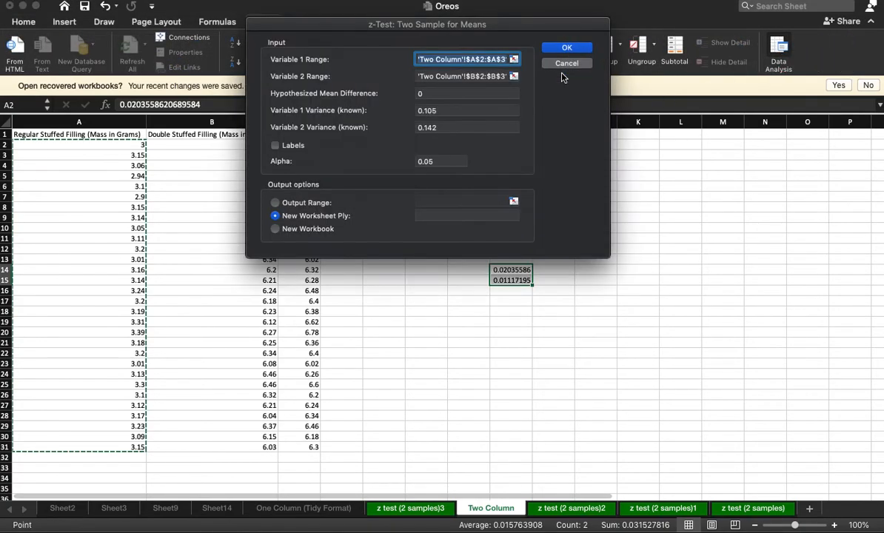
{"action": "left_click", "coordinate": [453, 111]}
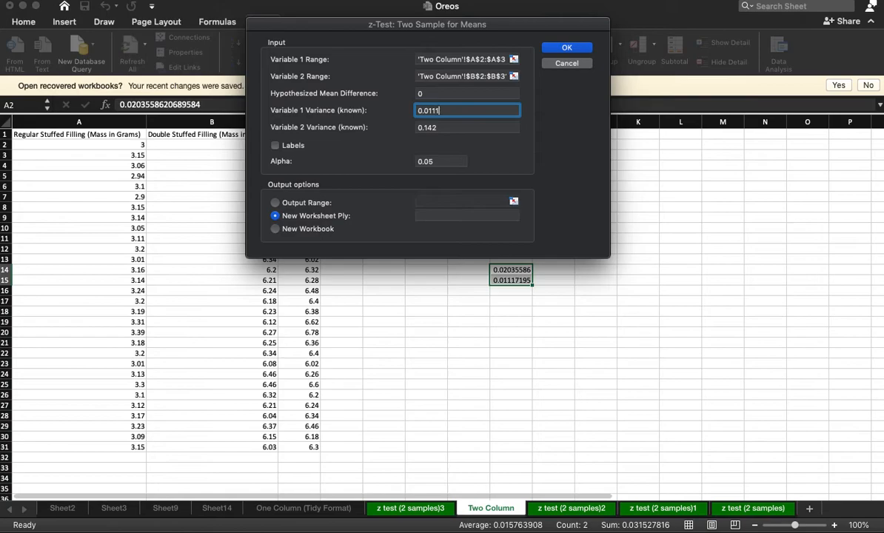
{"action": "left_click", "coordinate": [474, 126]}
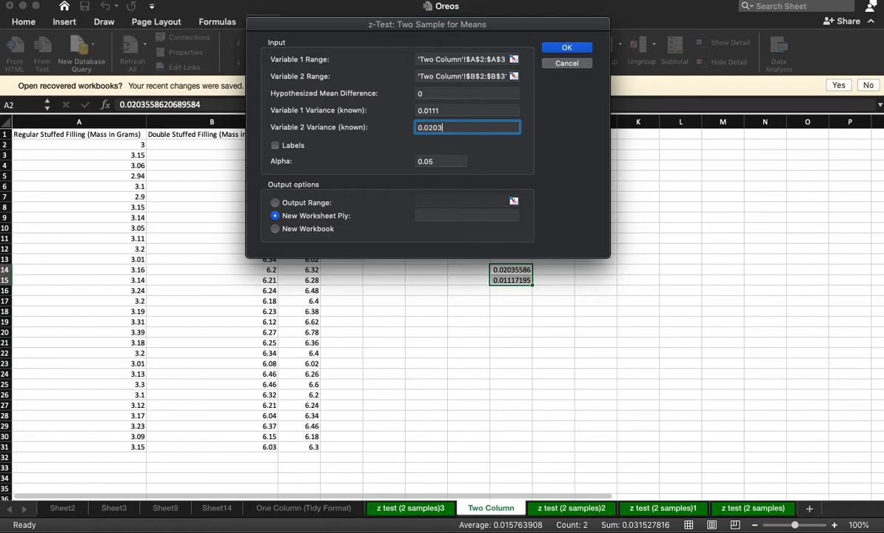
{"action": "key", "text": "Return"}
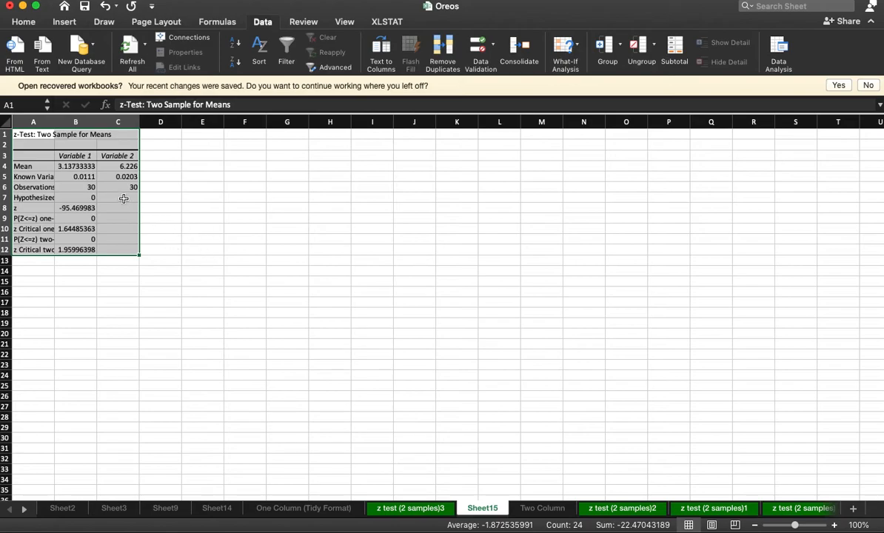
{"action": "left_click", "coordinate": [82, 208]}
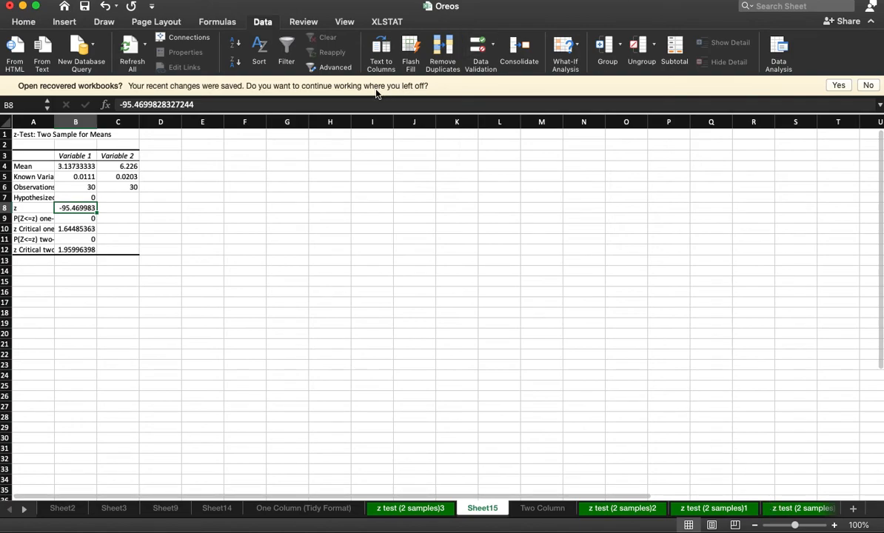
{"action": "left_click", "coordinate": [384, 22]}
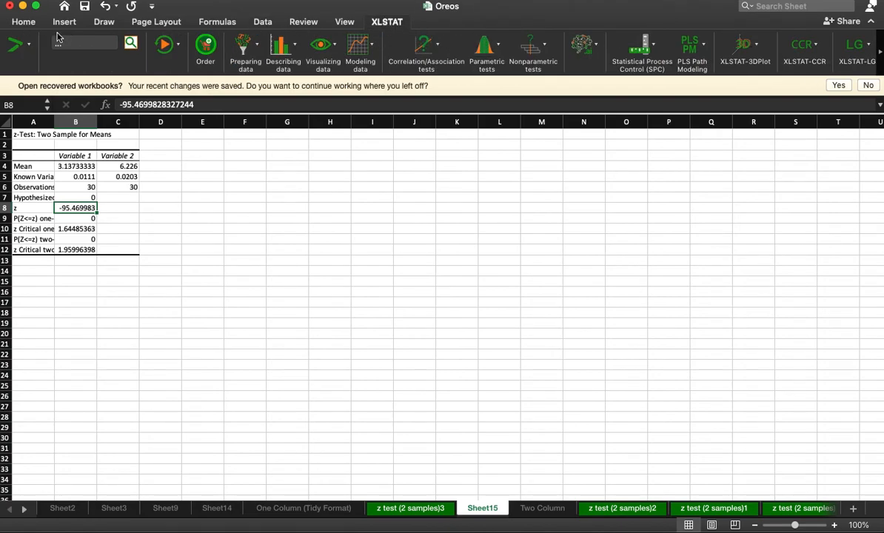
{"action": "left_click", "coordinate": [23, 22]}
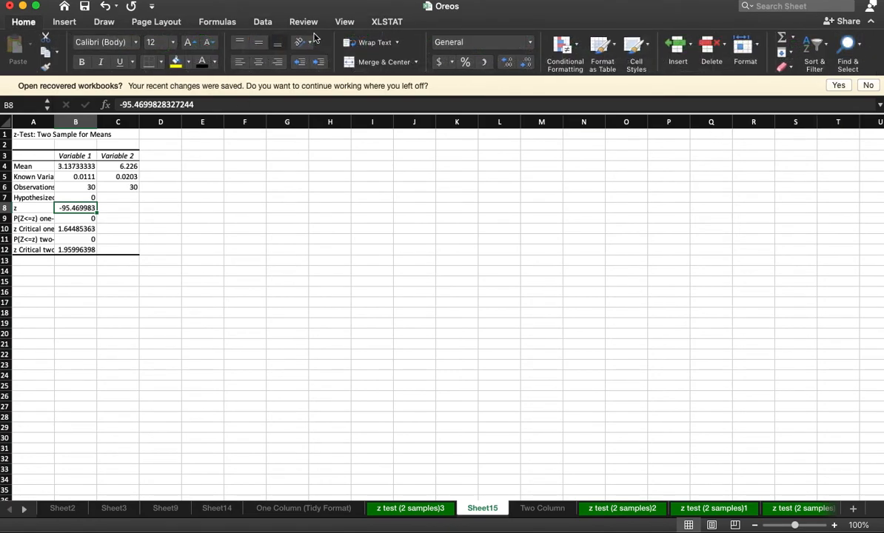
{"action": "left_click", "coordinate": [317, 22]}
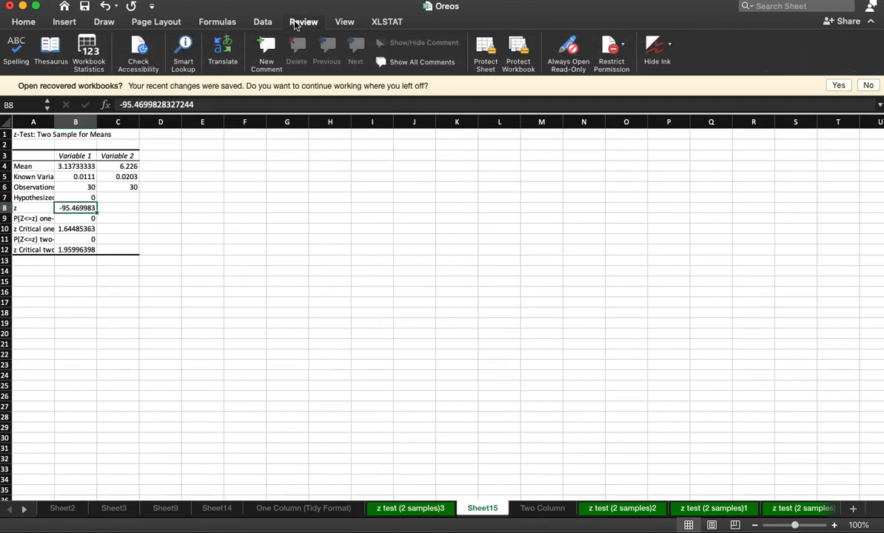
{"action": "left_click", "coordinate": [260, 22]}
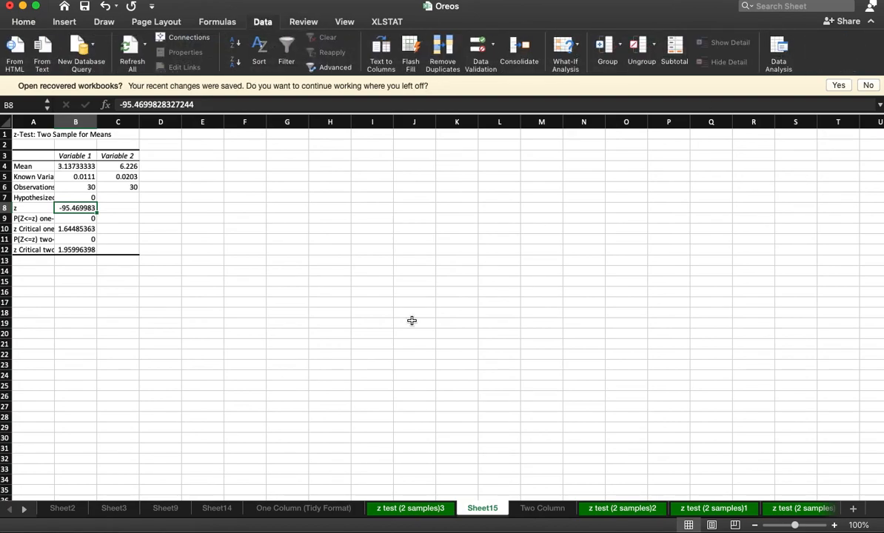
{"action": "left_click", "coordinate": [319, 344]}
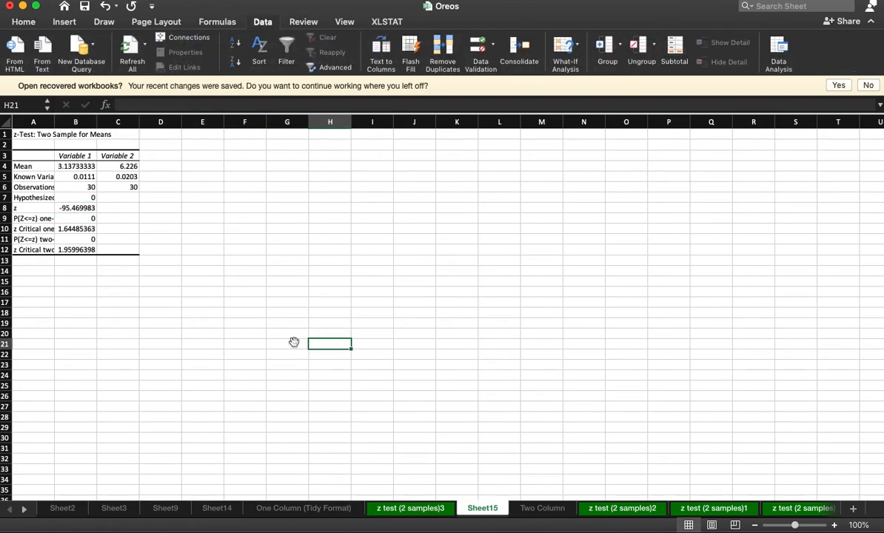
Step: Examine the observed z value of the two-tailed test on the z test (2 samples)3 sheet
{"action": "left_click", "coordinate": [289, 509]}
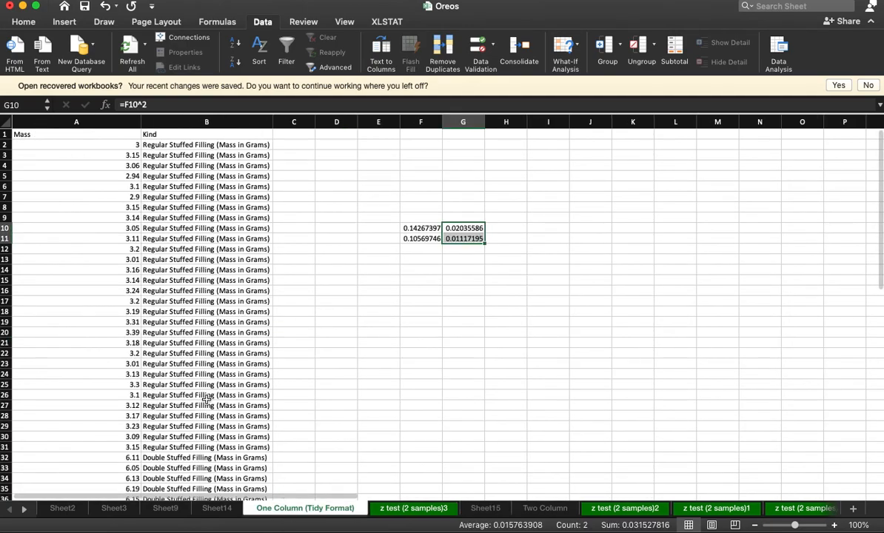
{"action": "left_click", "coordinate": [413, 509]}
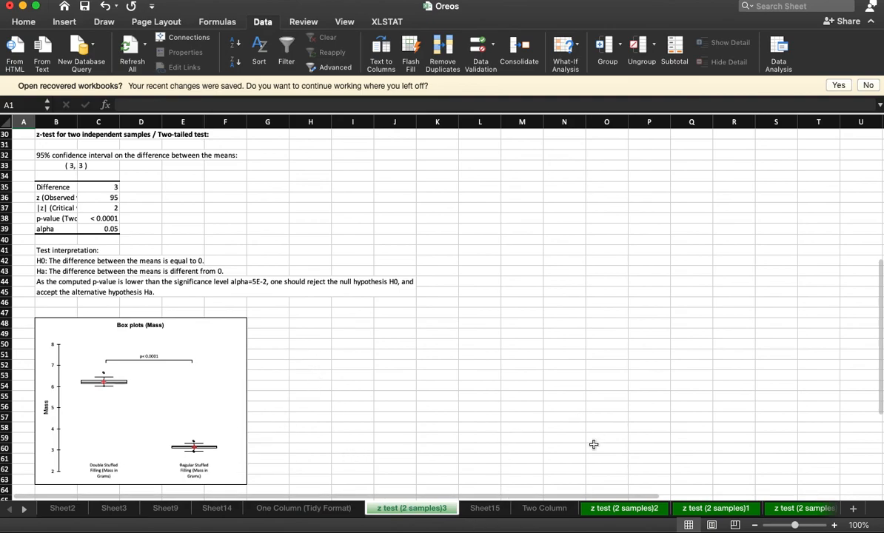